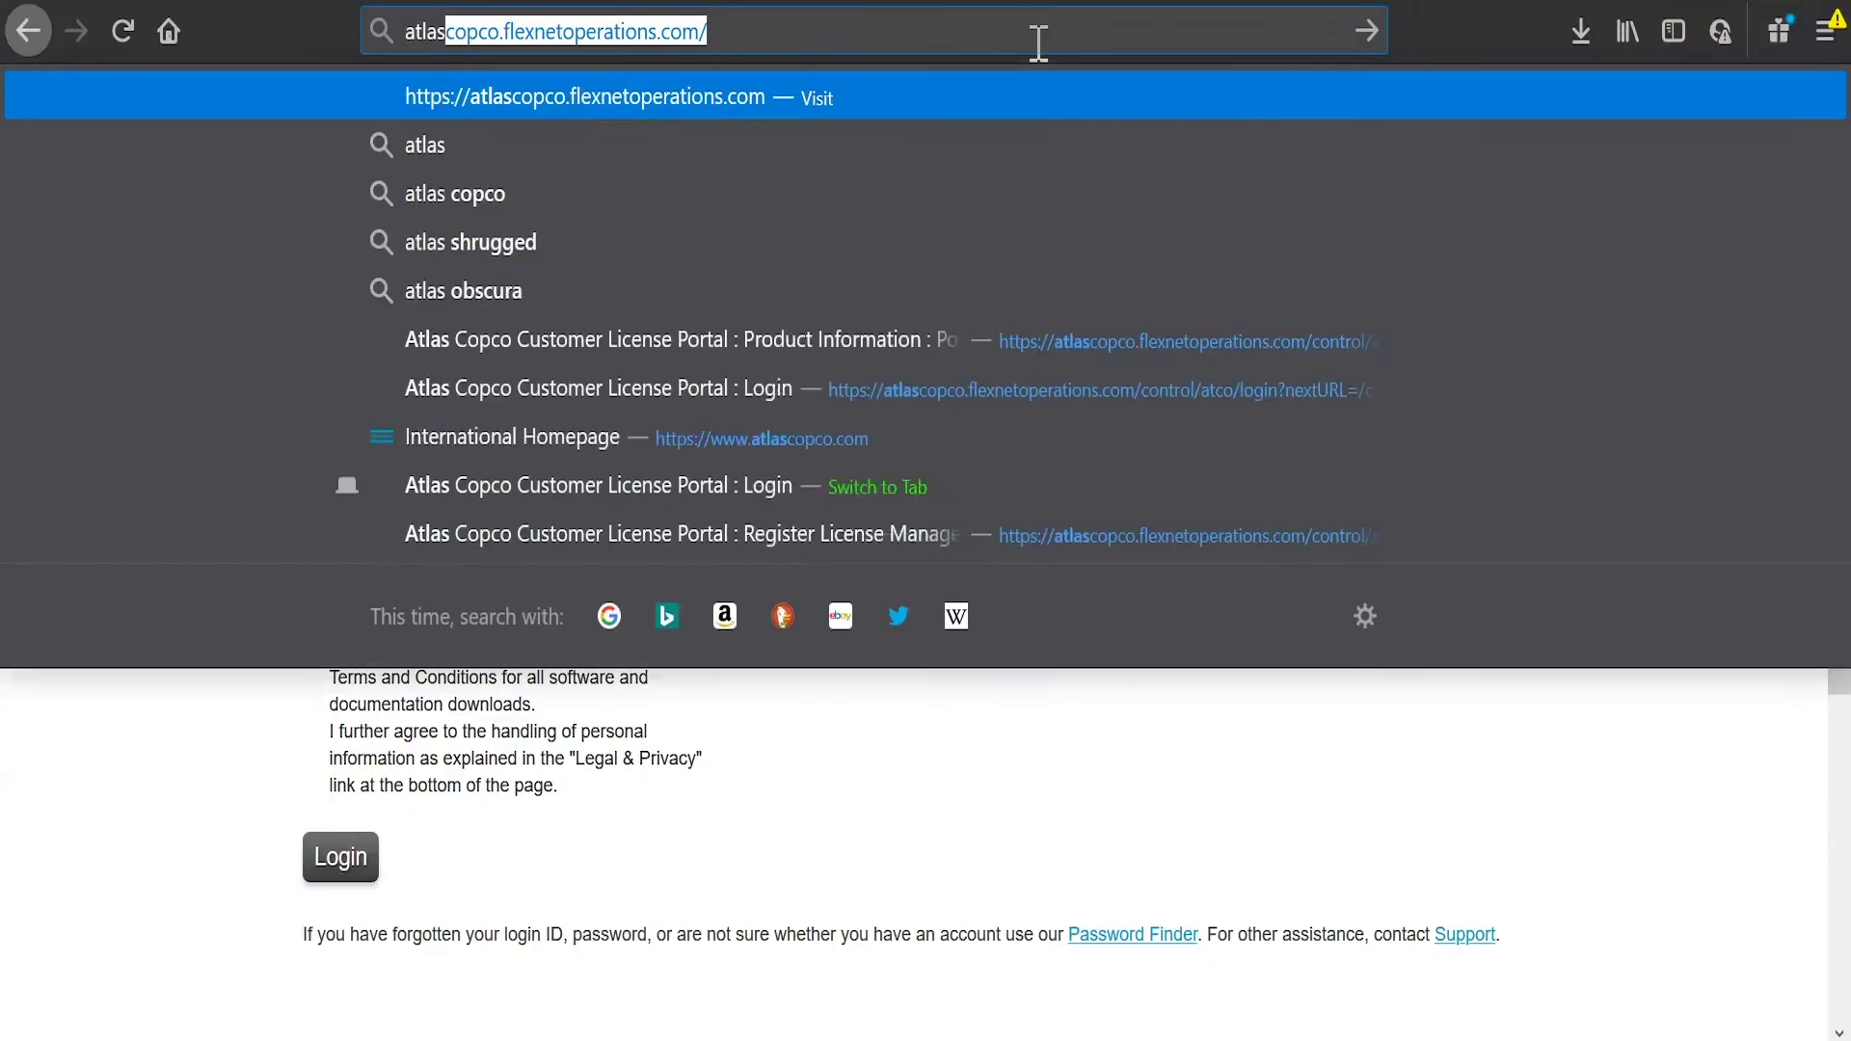
Step: Load atlascopco.flexnetoperations.com in Firefox to reach the license portal login page
type(".flexnet")
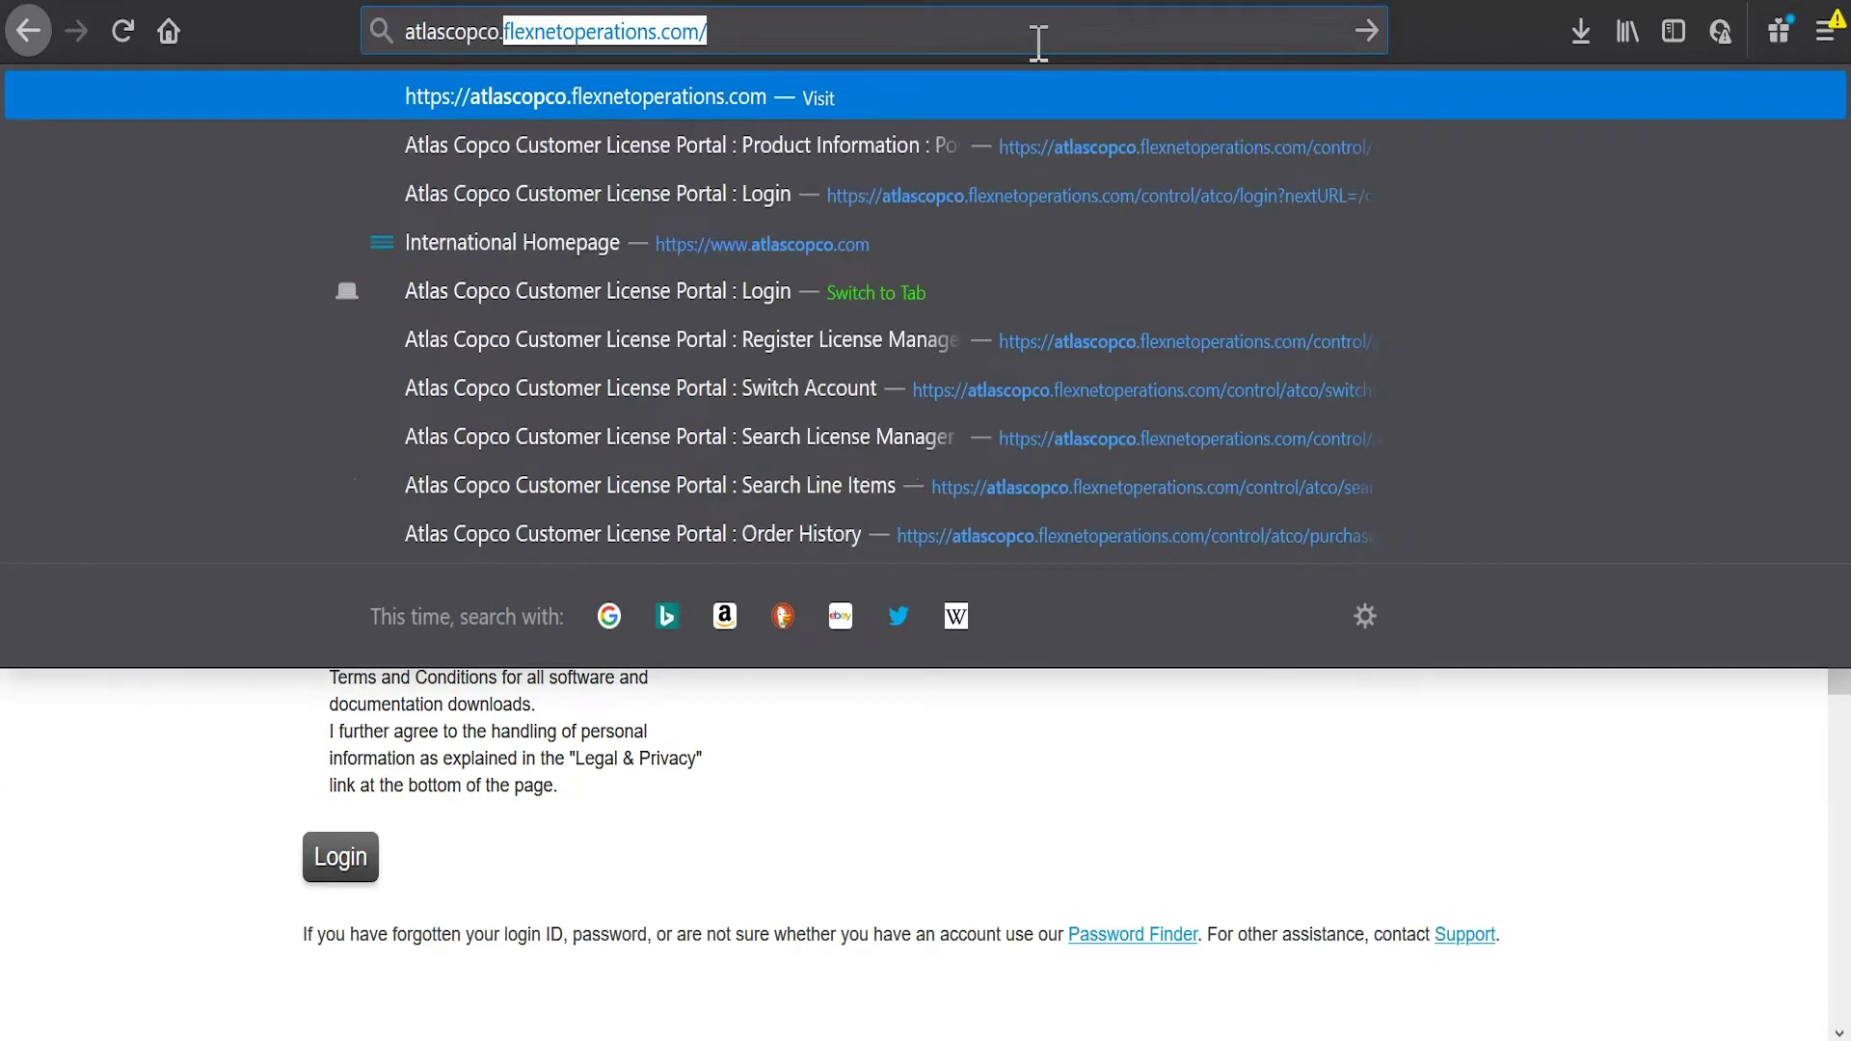
type("operati")
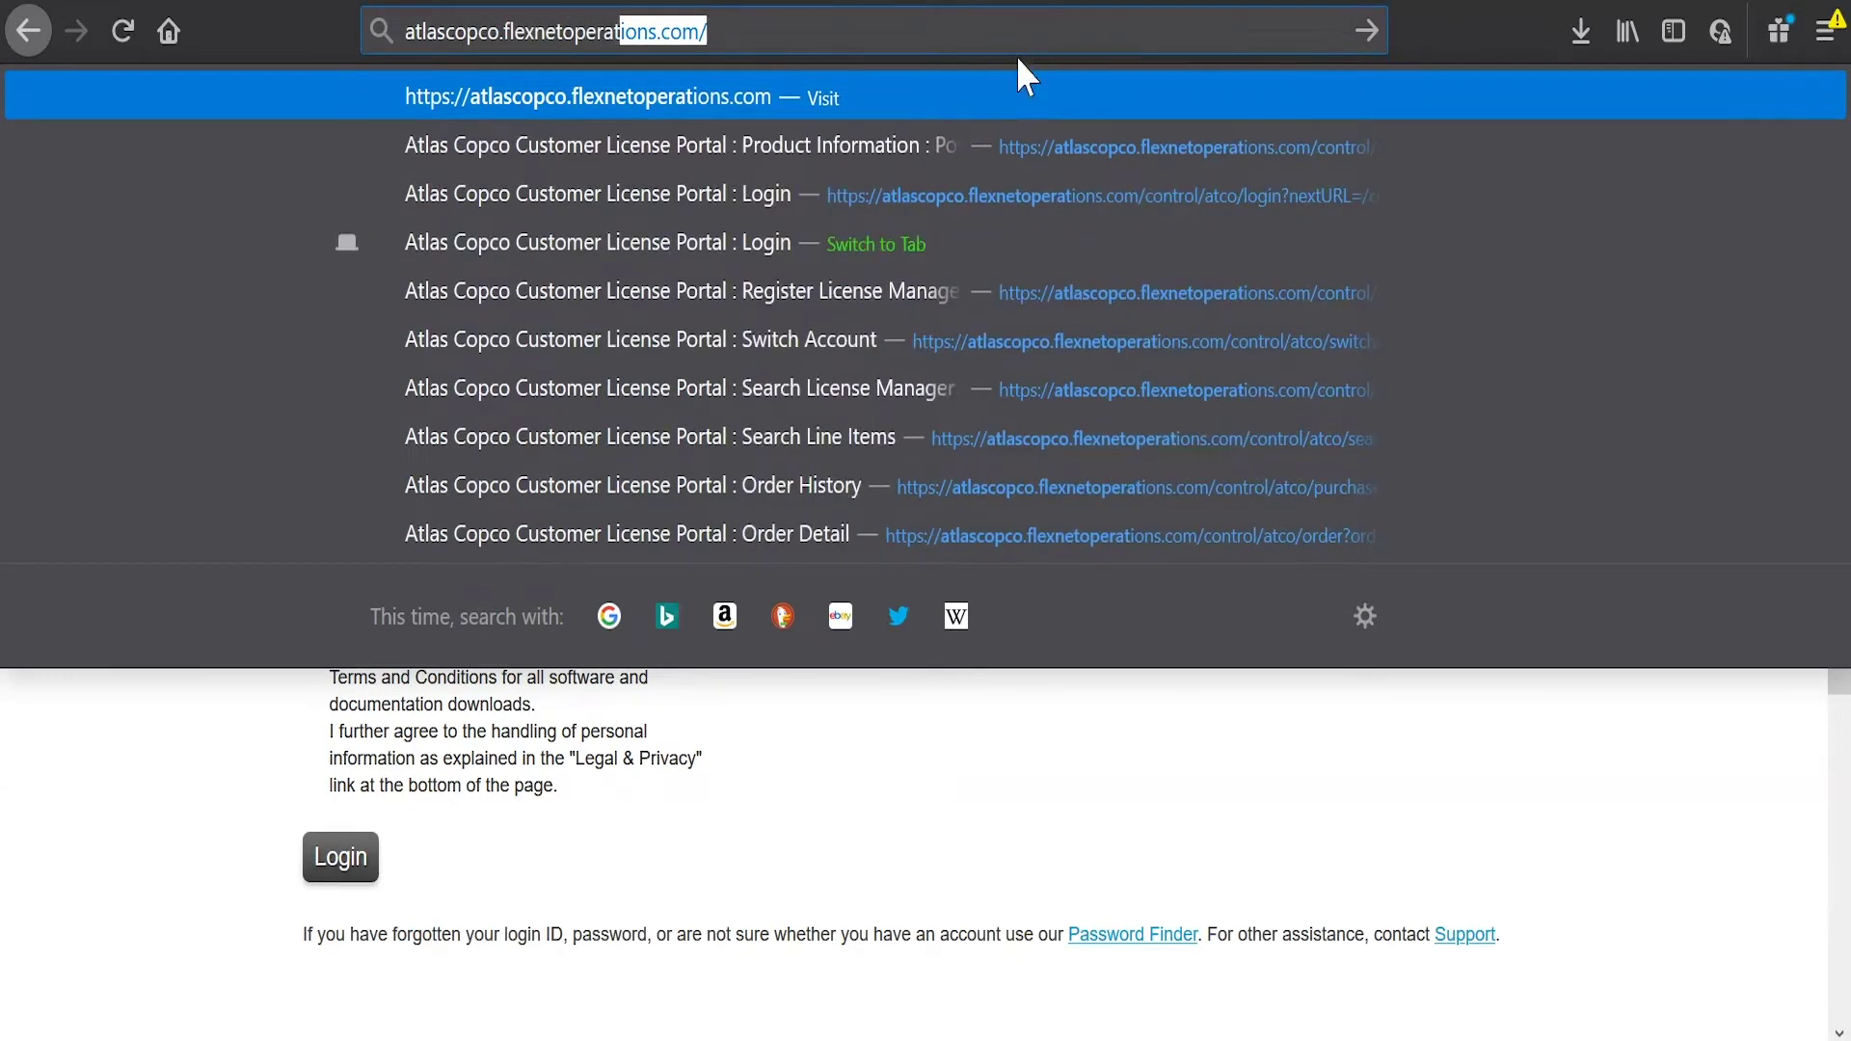
key("Return")
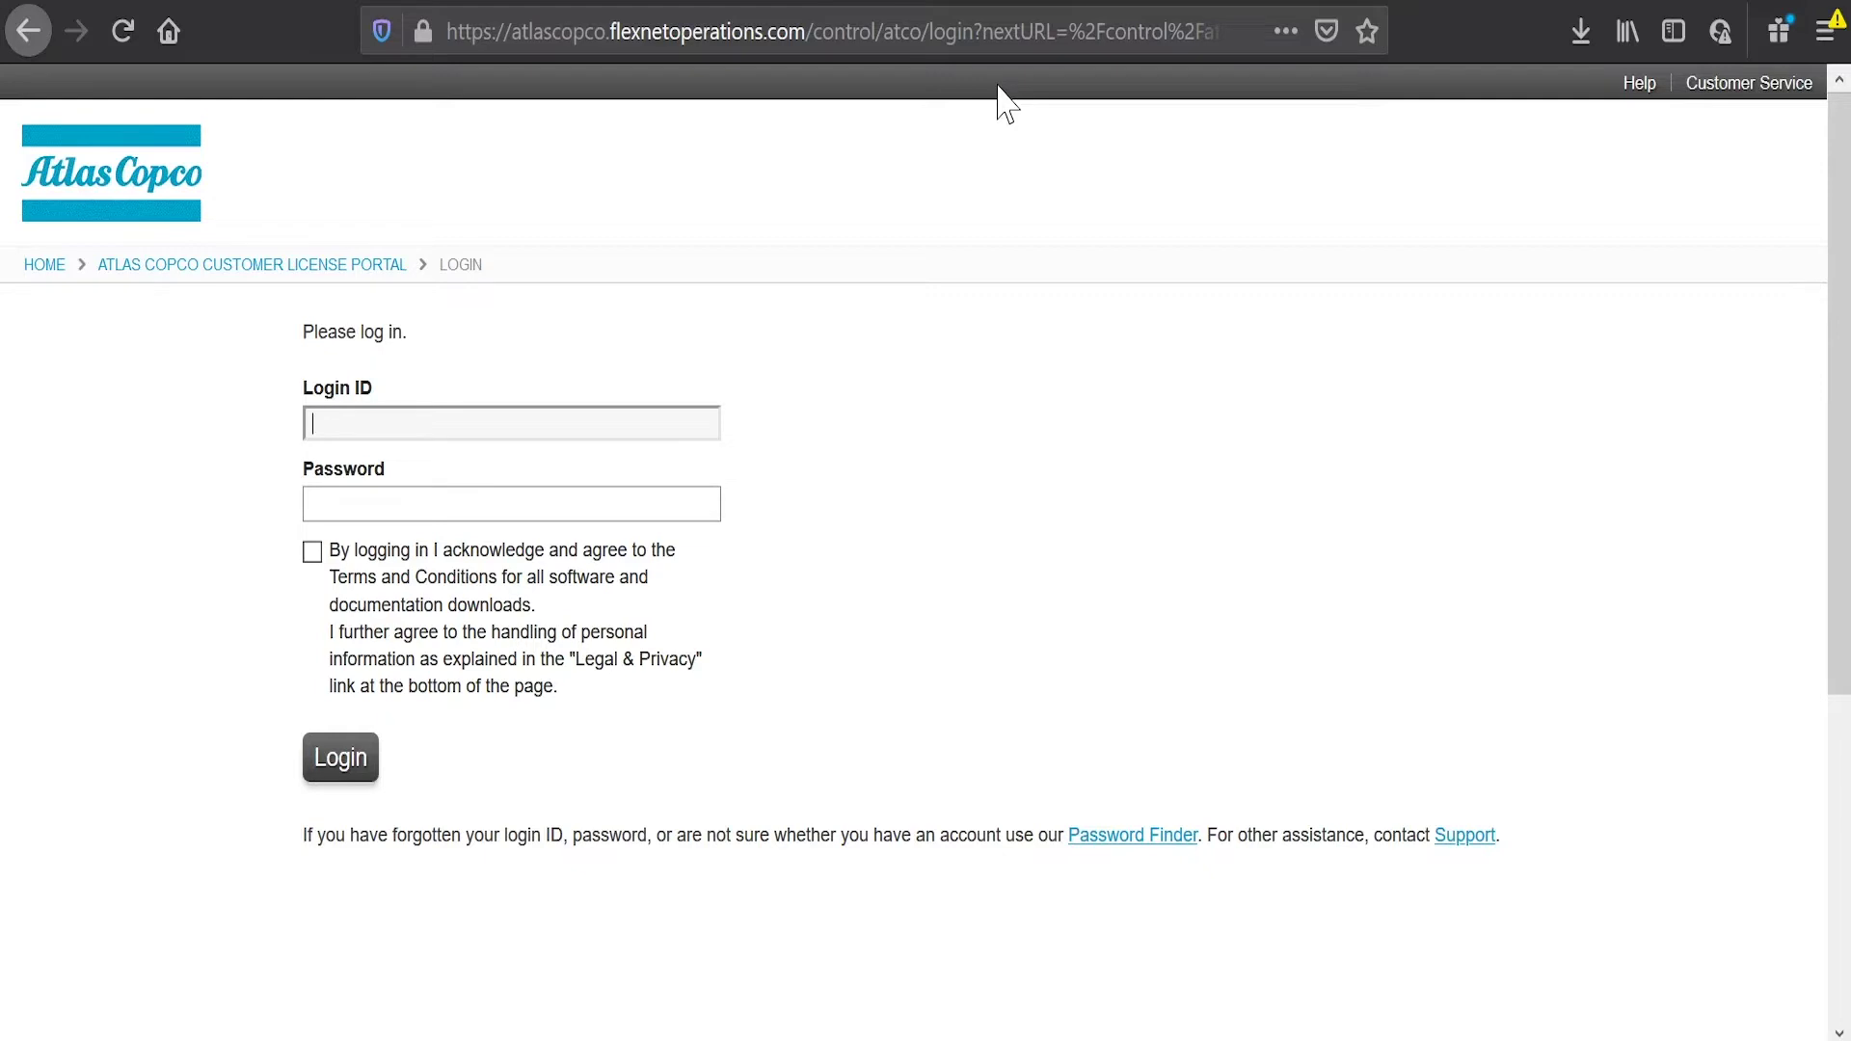
Step: Log in with the saved e-mail Login ID and choose The Widget Shop account
type("rod")
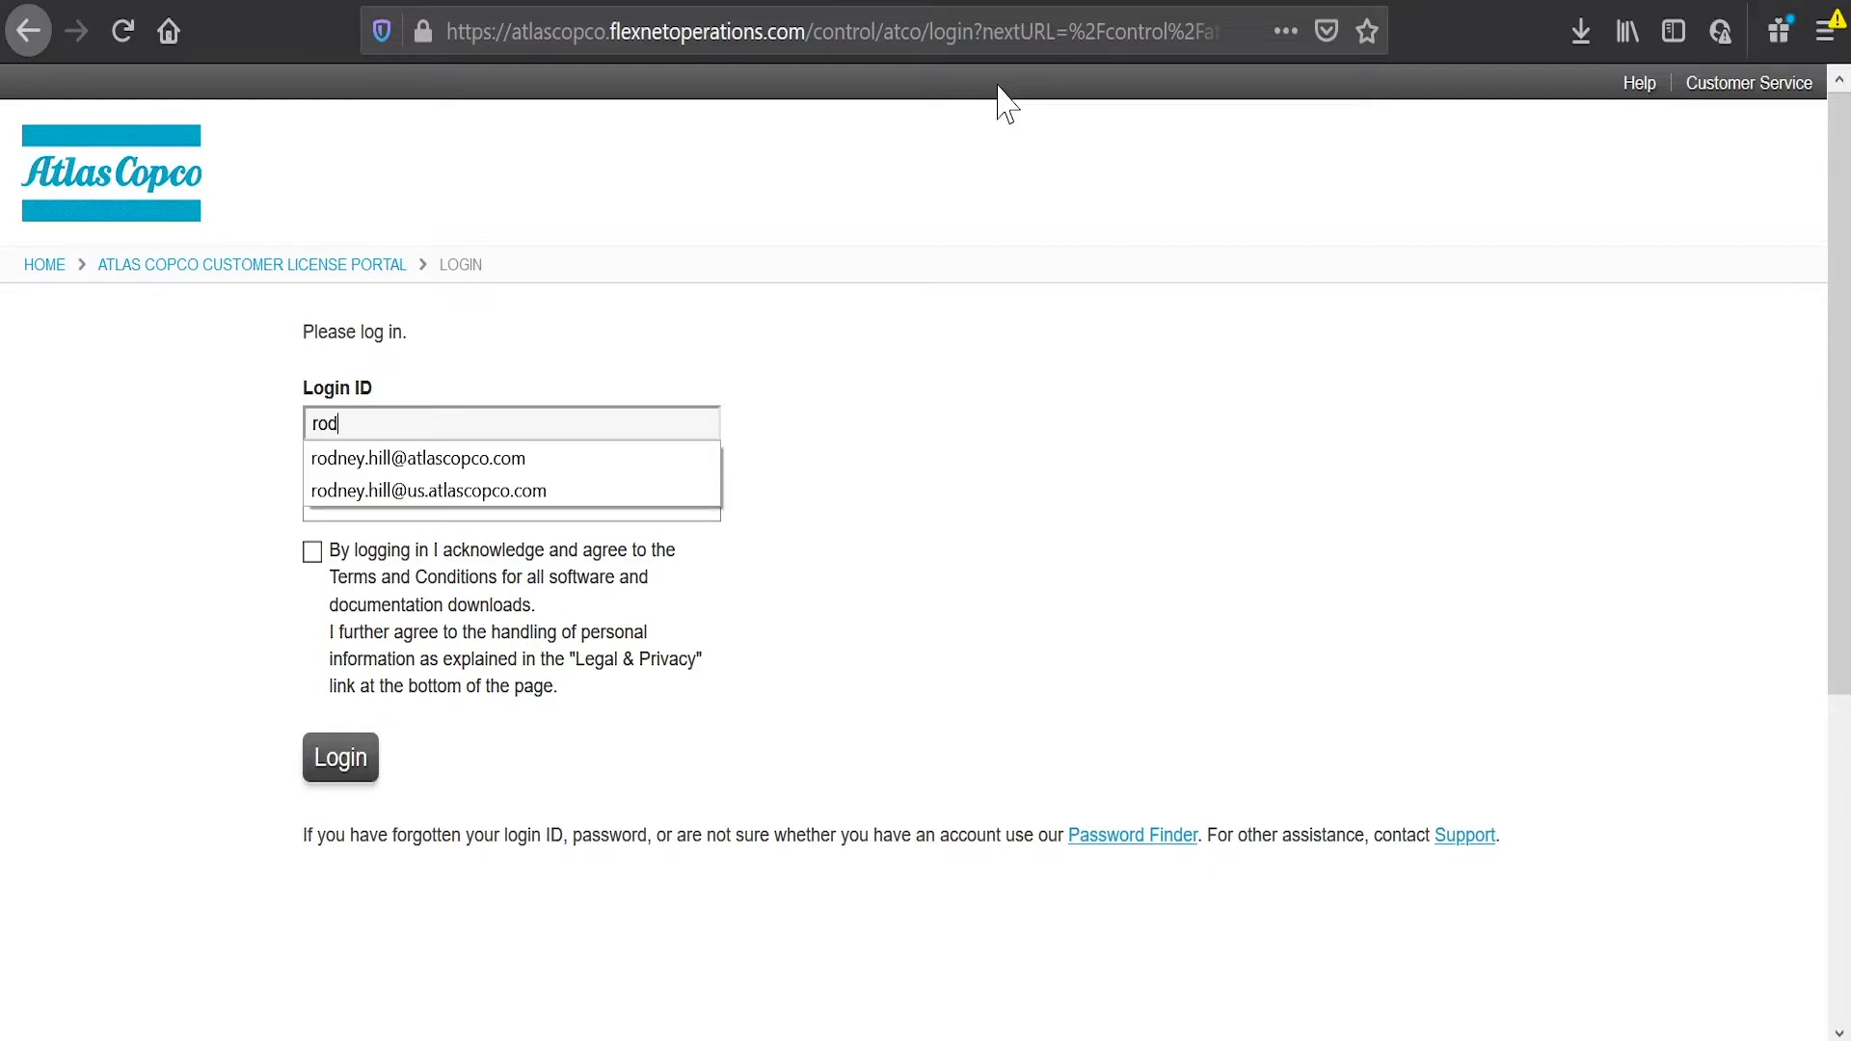
left_click(424, 459)
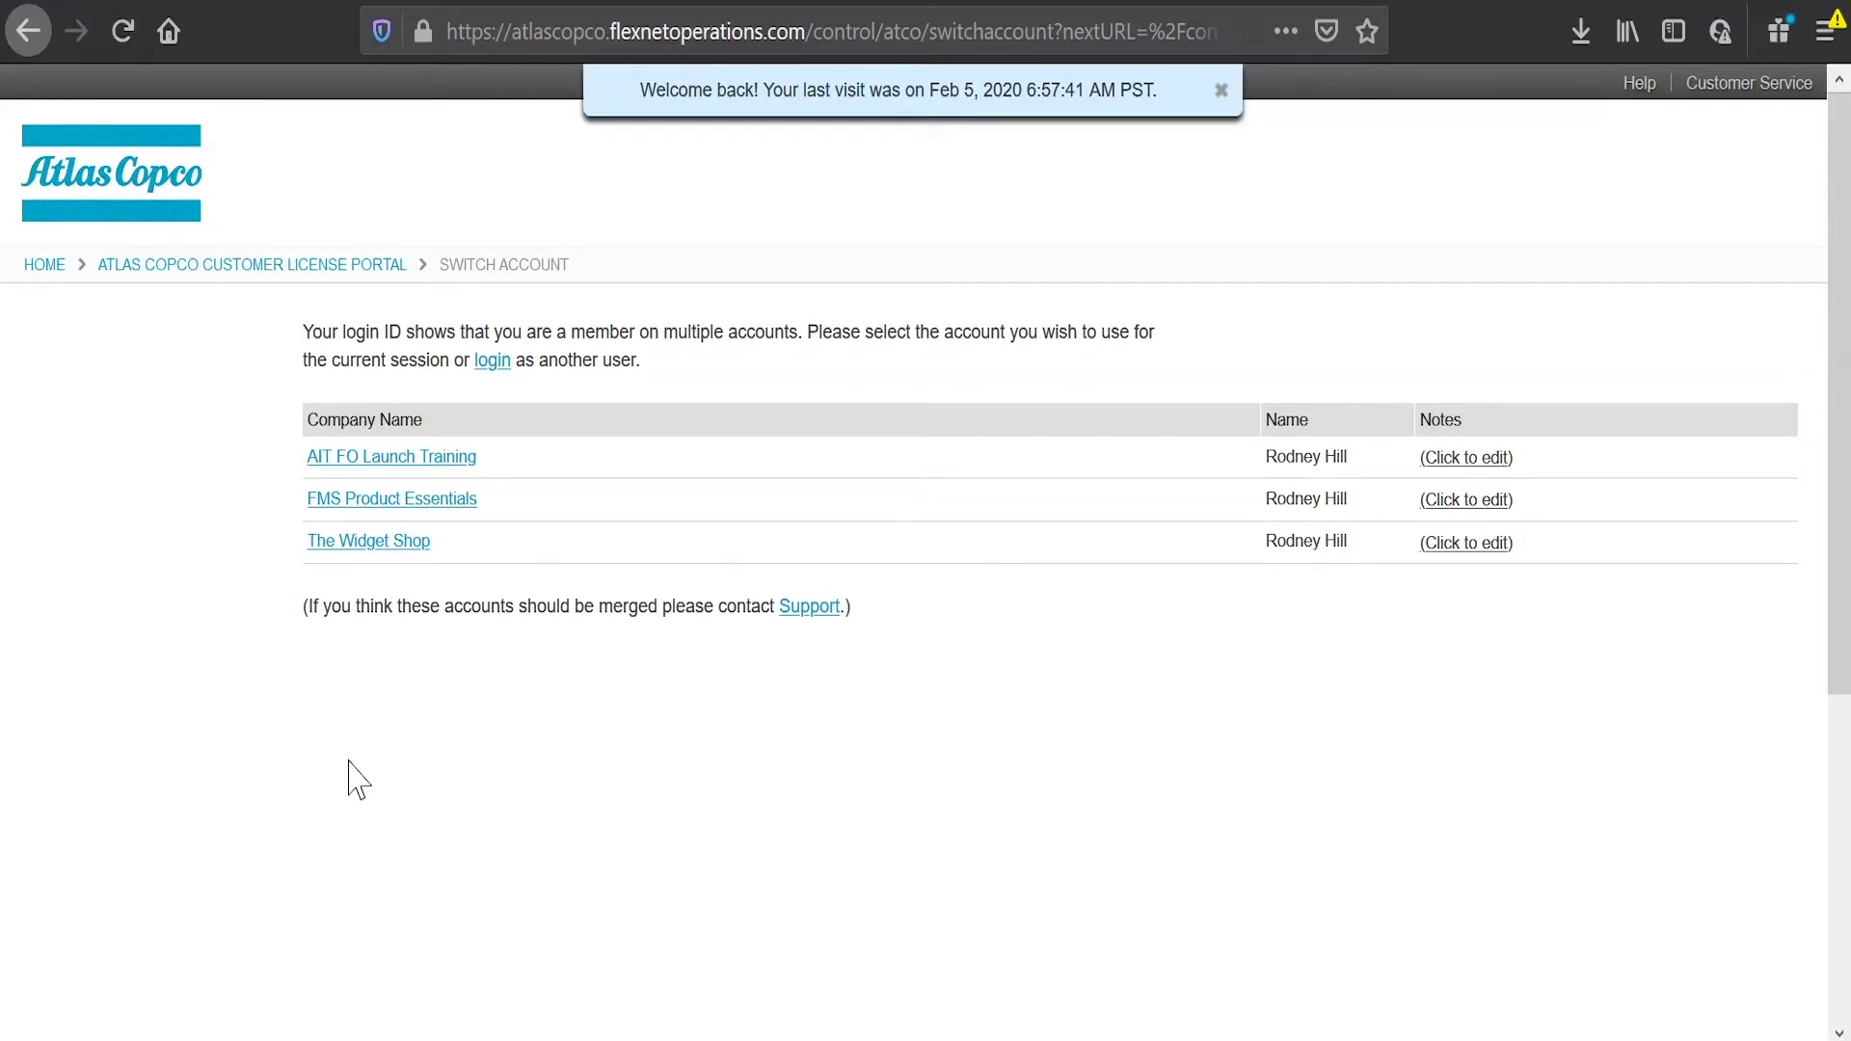
left_click(349, 543)
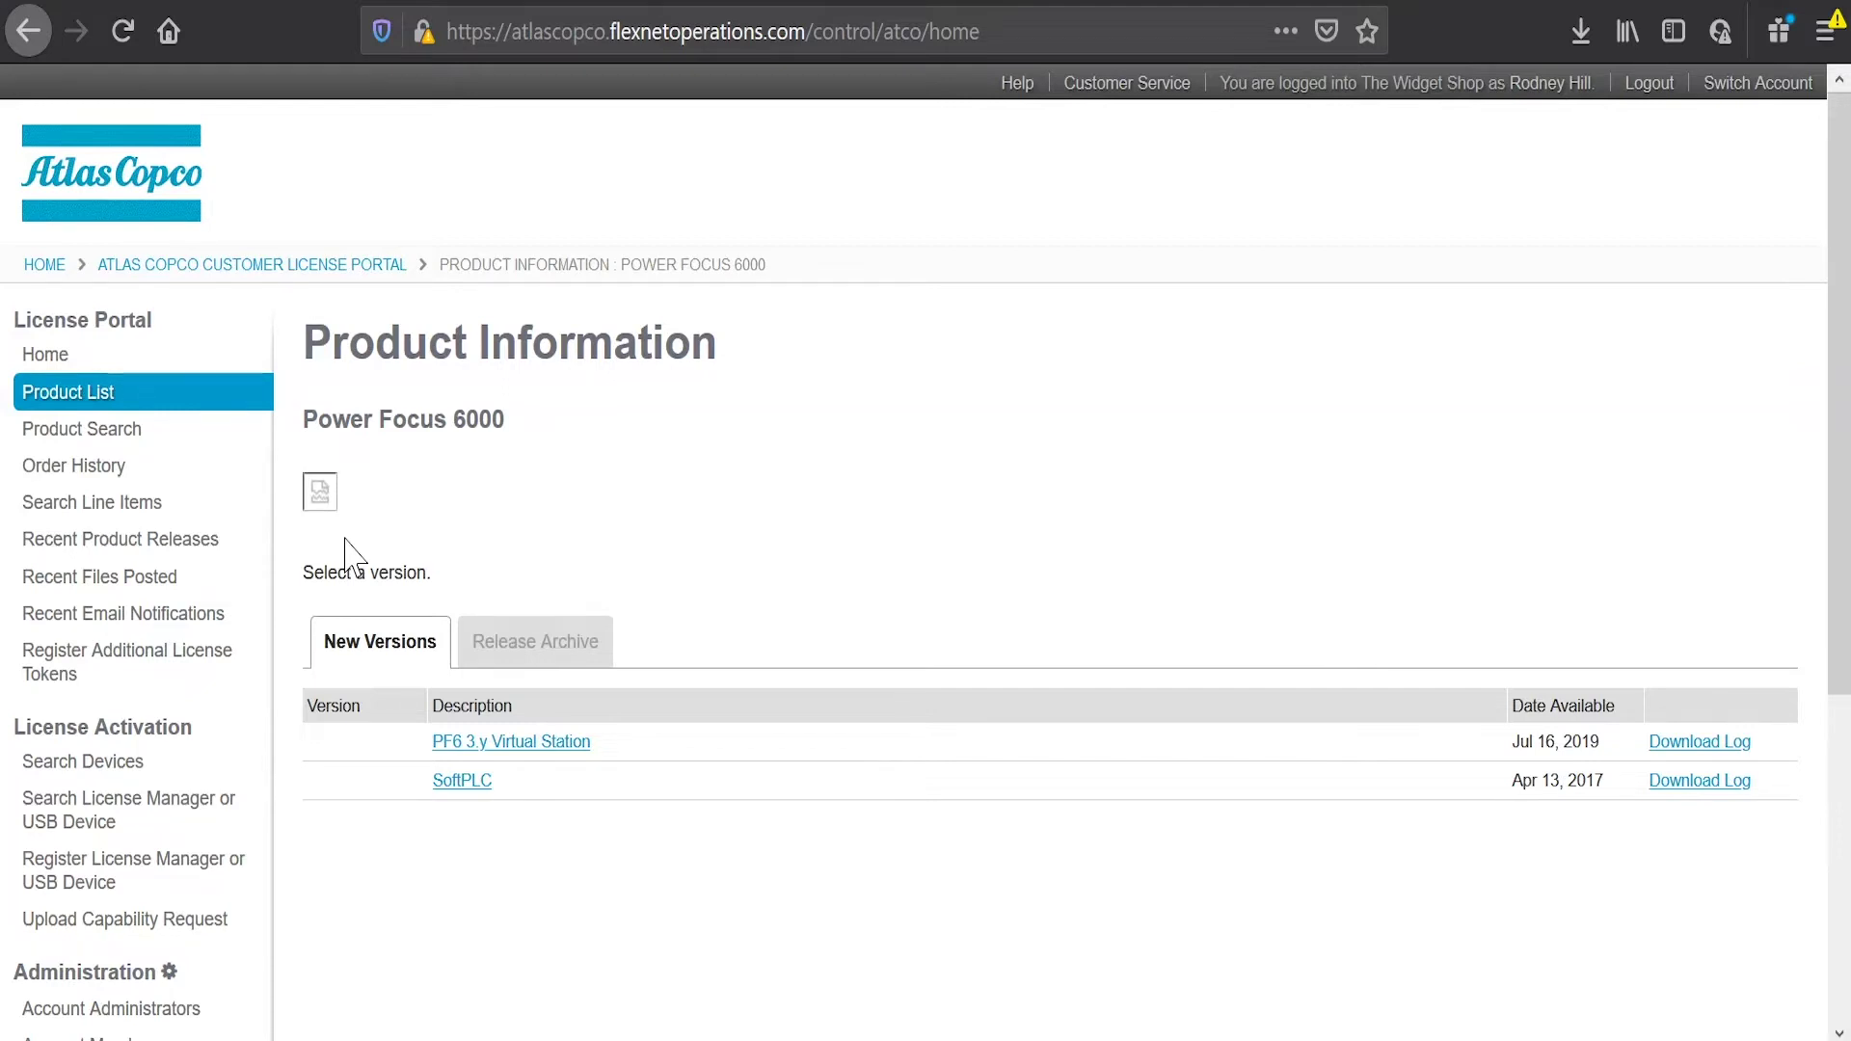
Step: Open The Widget Shop's Order History and view the ACTA_INTERNAL_USE order details
left_click(82, 474)
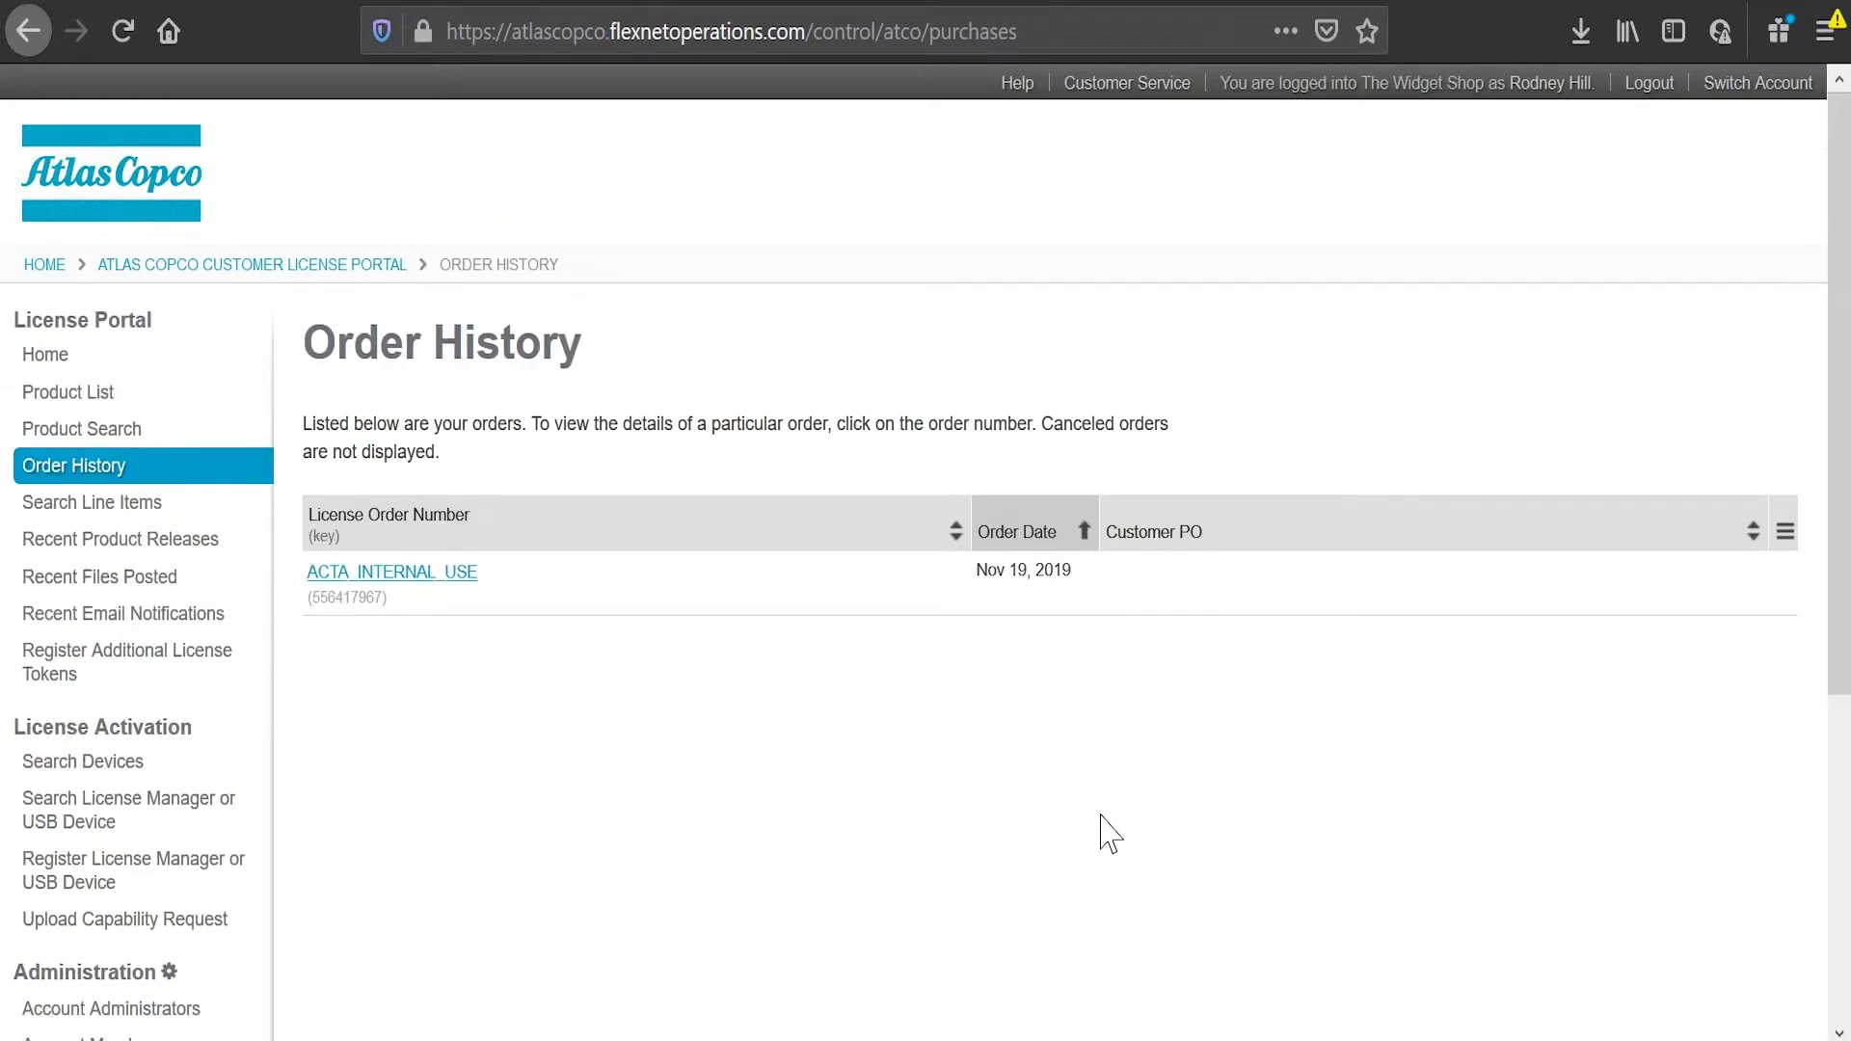
left_click(382, 574)
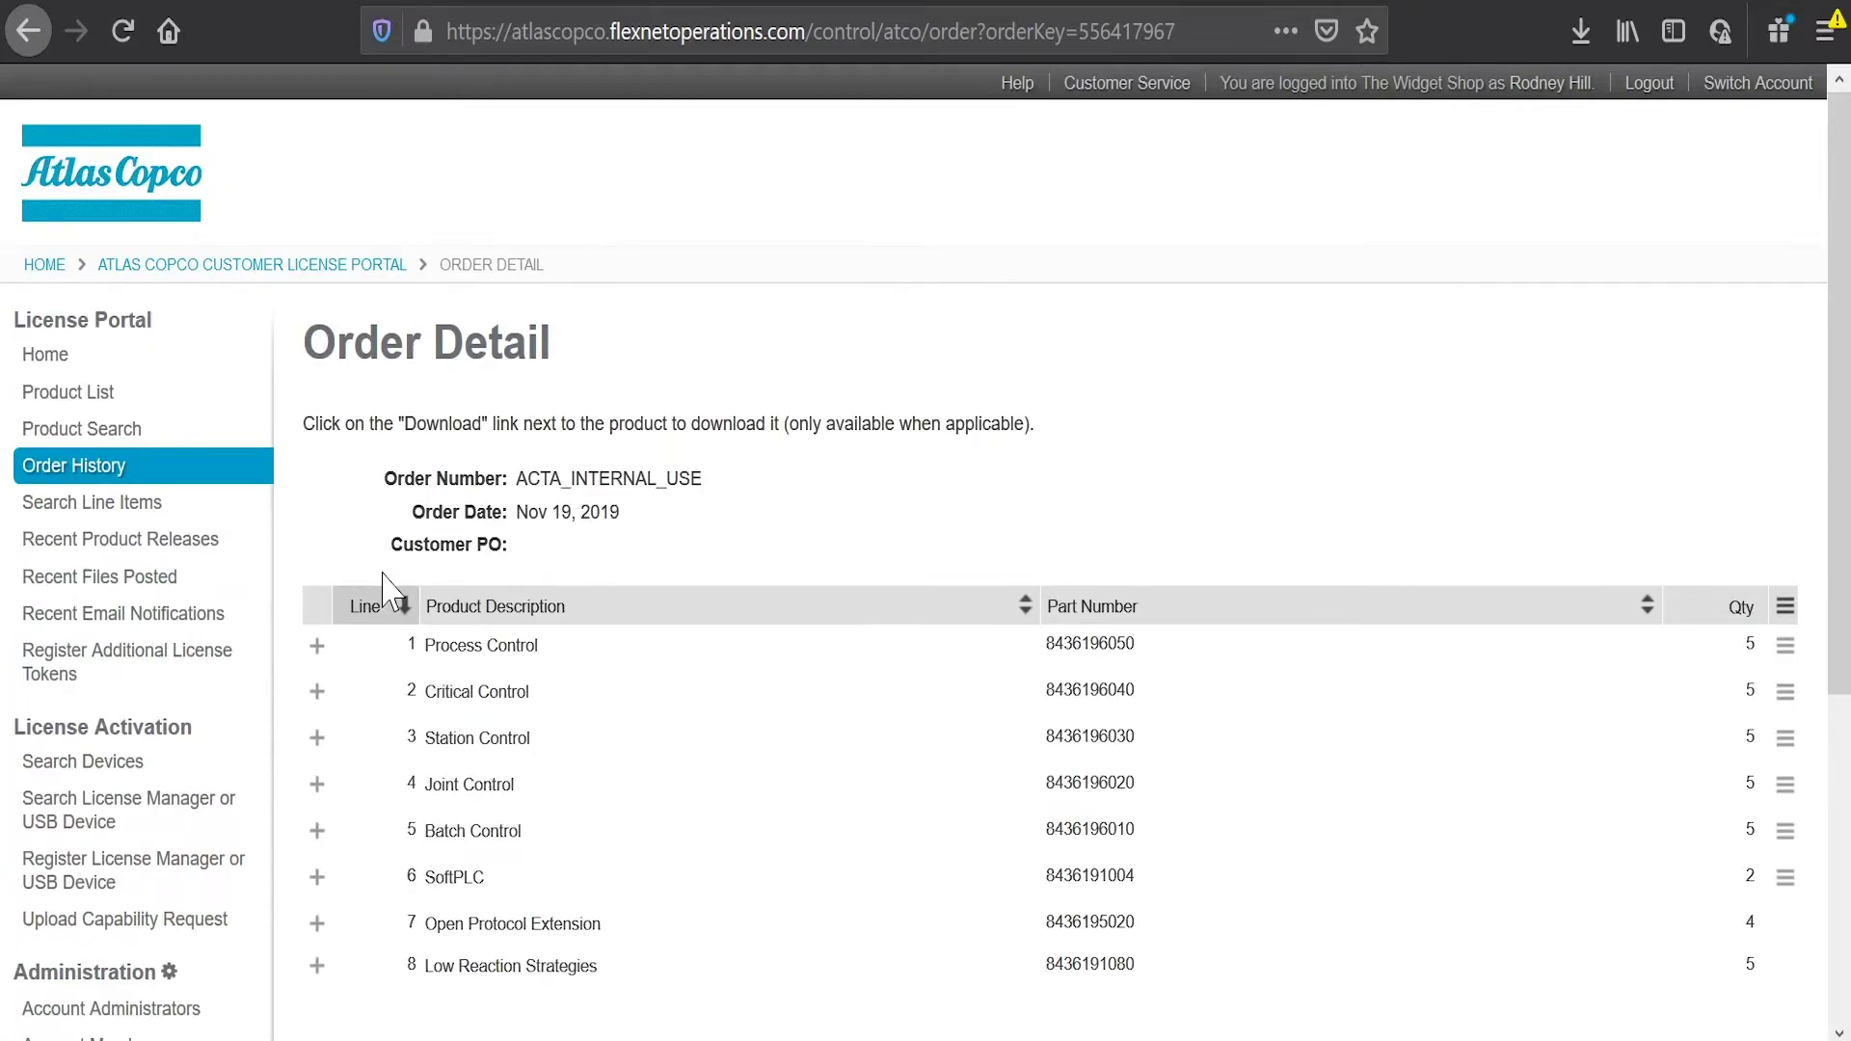
scroll(730, 786, "down", 2)
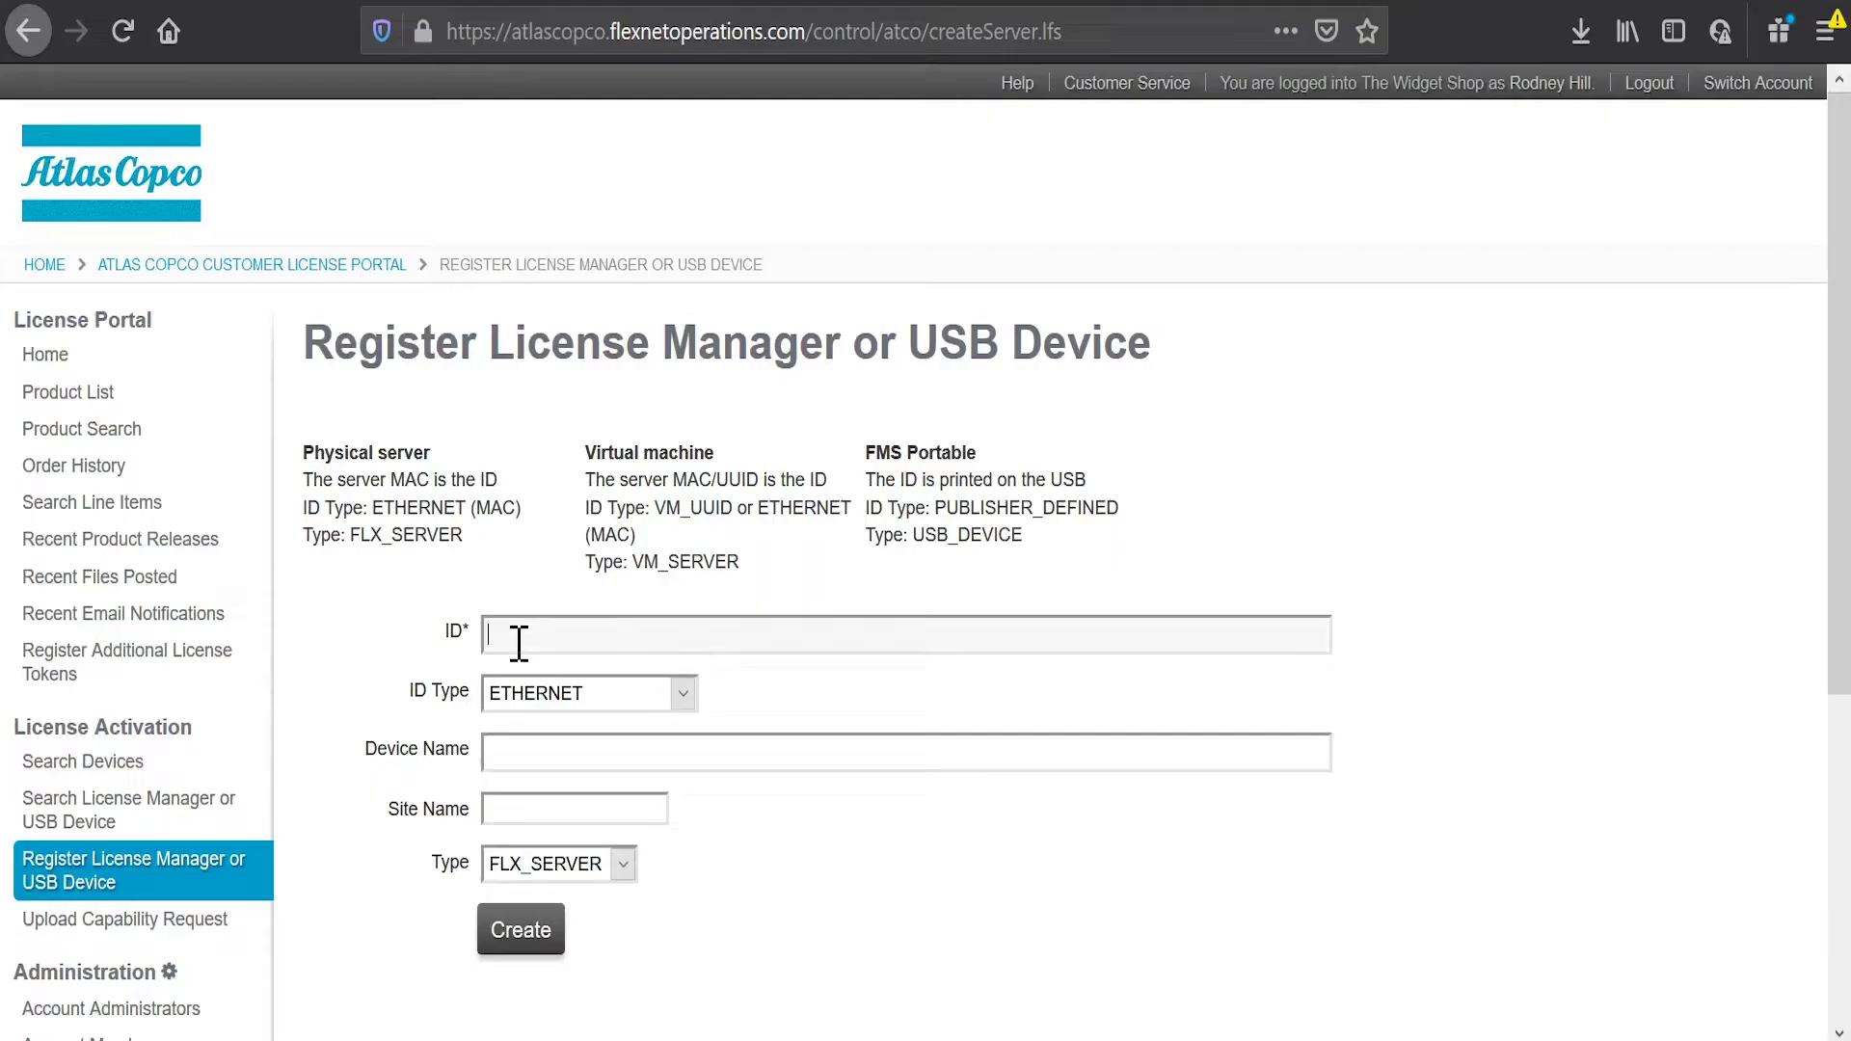
Step: Enter device ID 1590091 with ID Type PUBLISHER_DEFINED and Type USB_DEVICE
type("1590091")
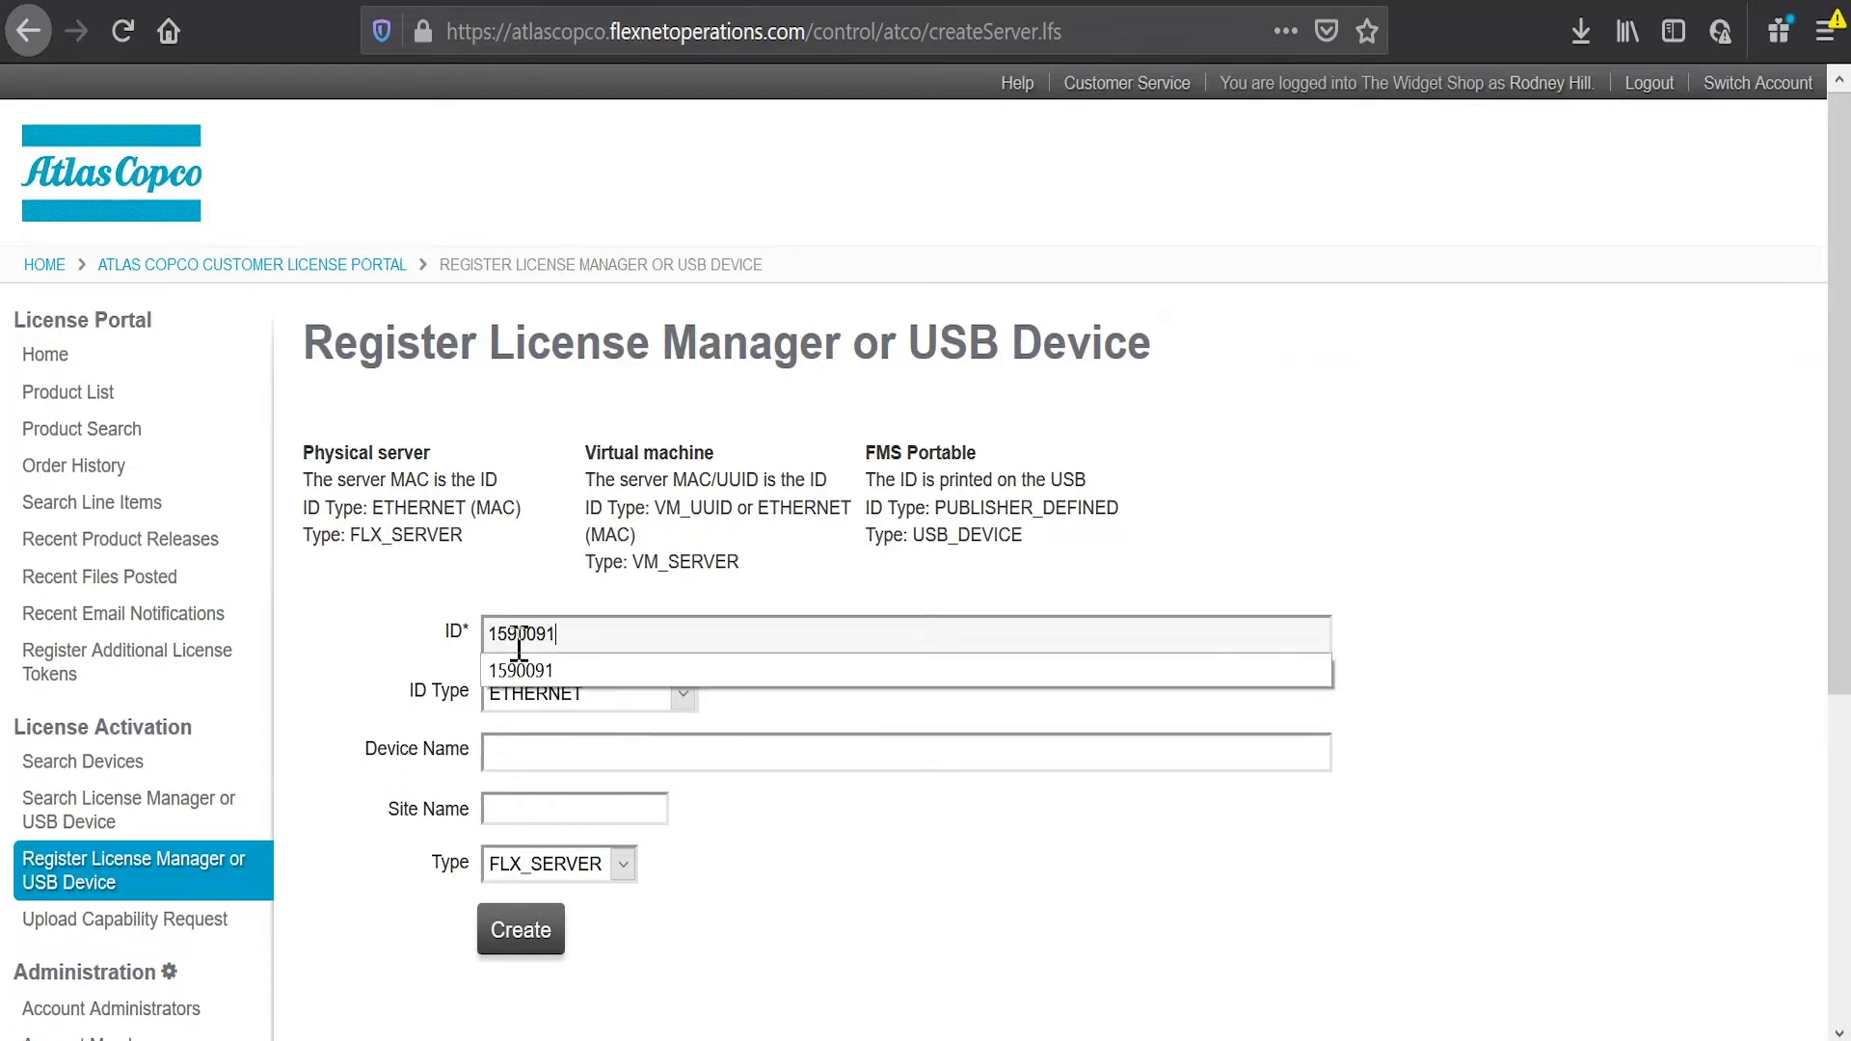
left_click(1121, 851)
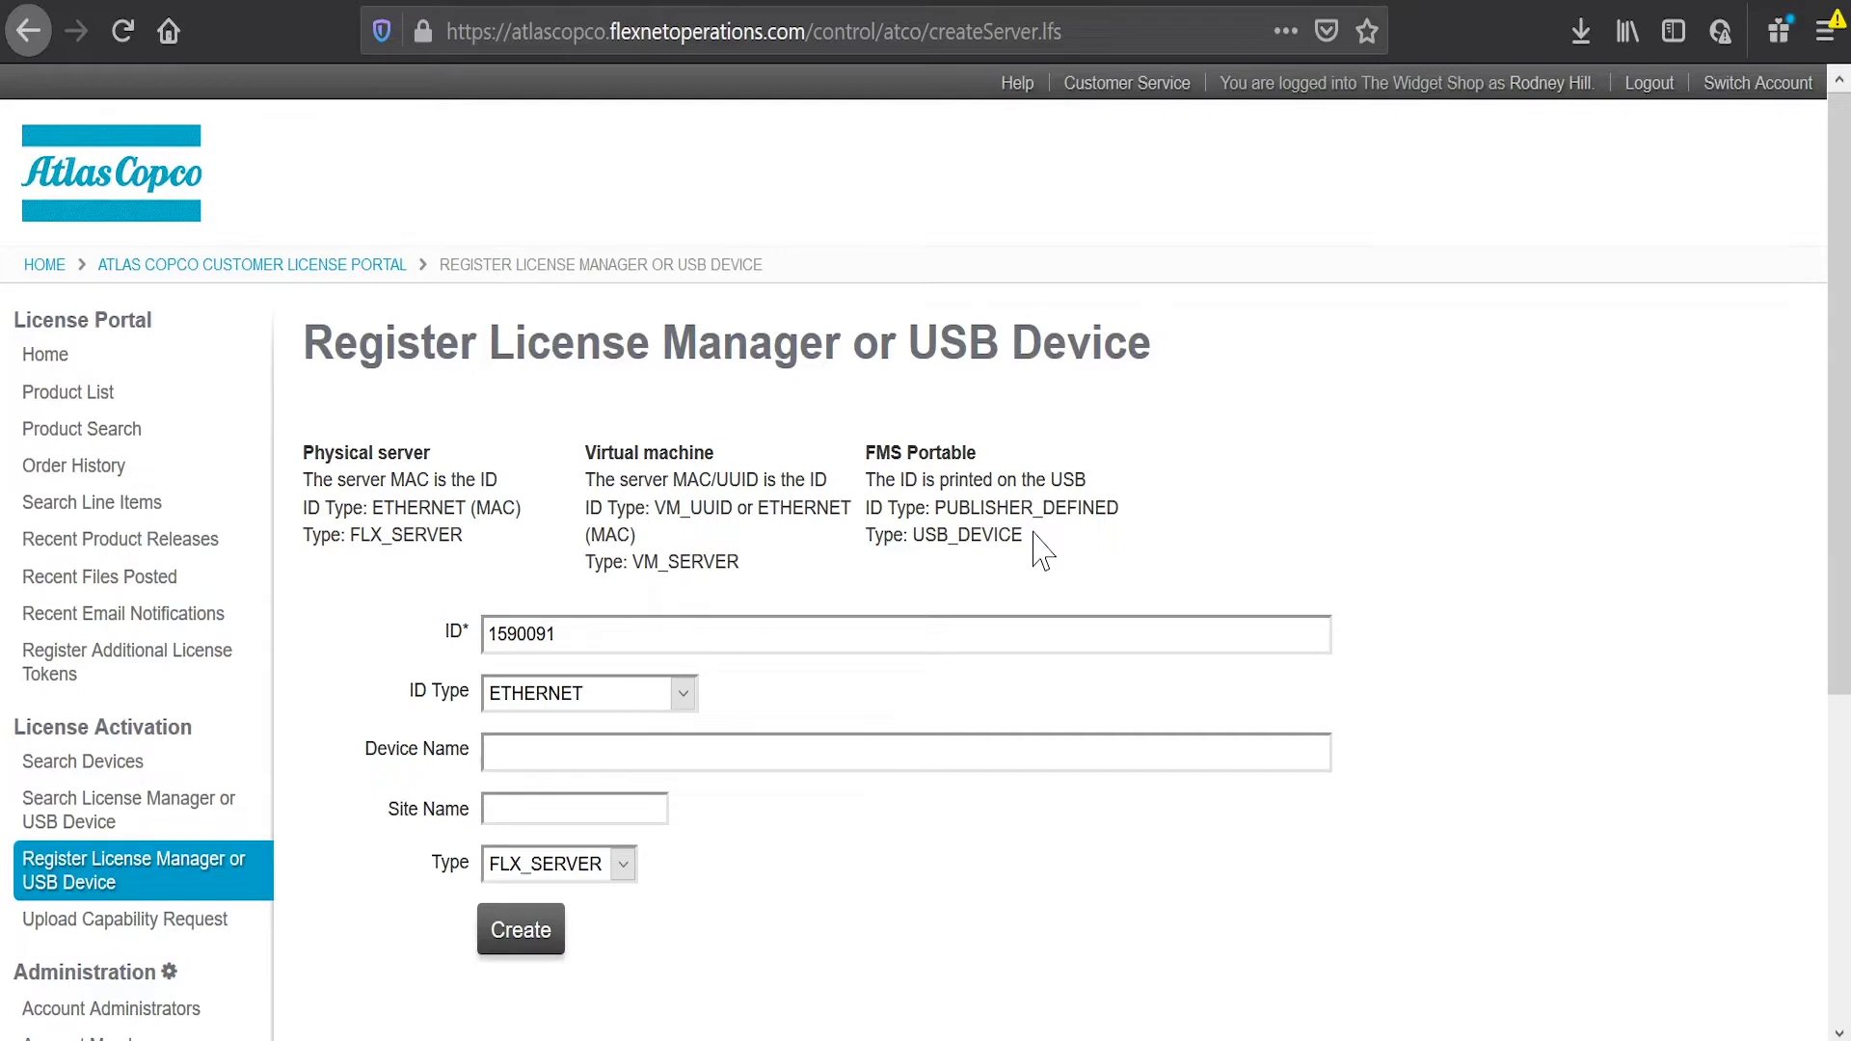
left_click(681, 696)
left_click(625, 802)
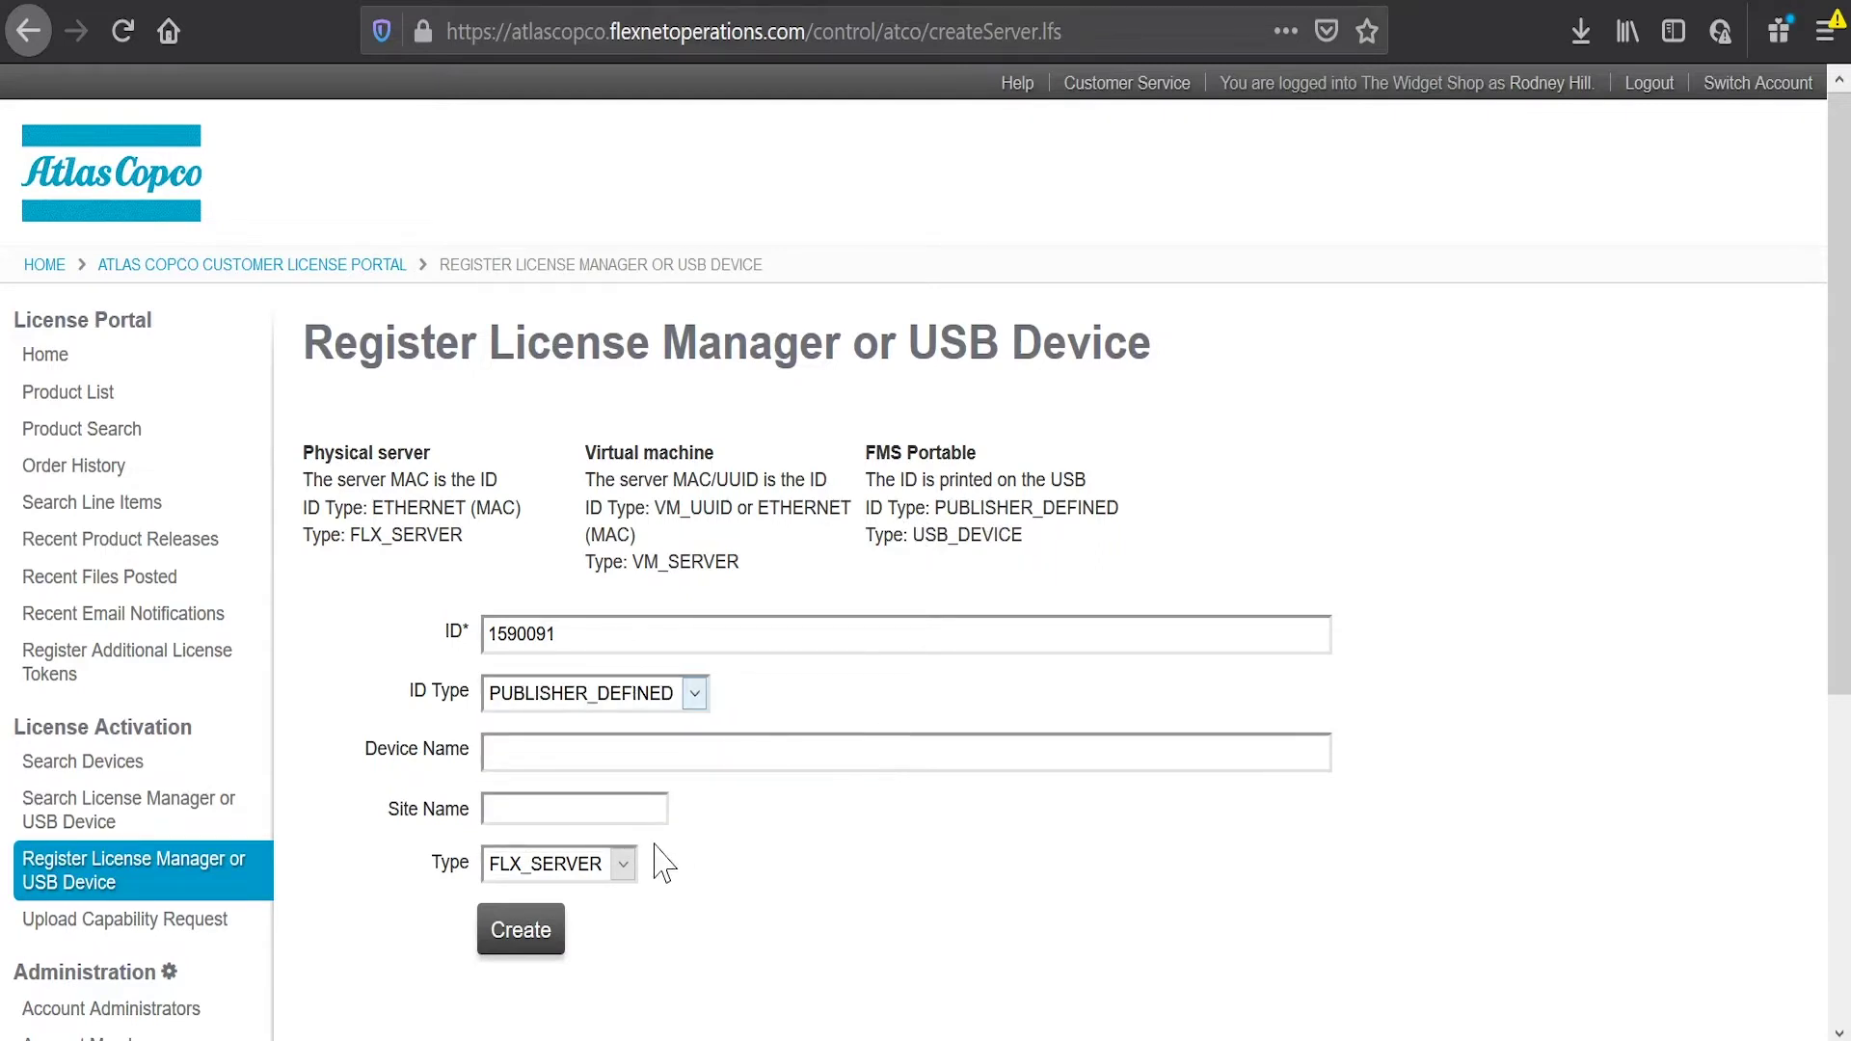
left_click(624, 873)
left_click(580, 937)
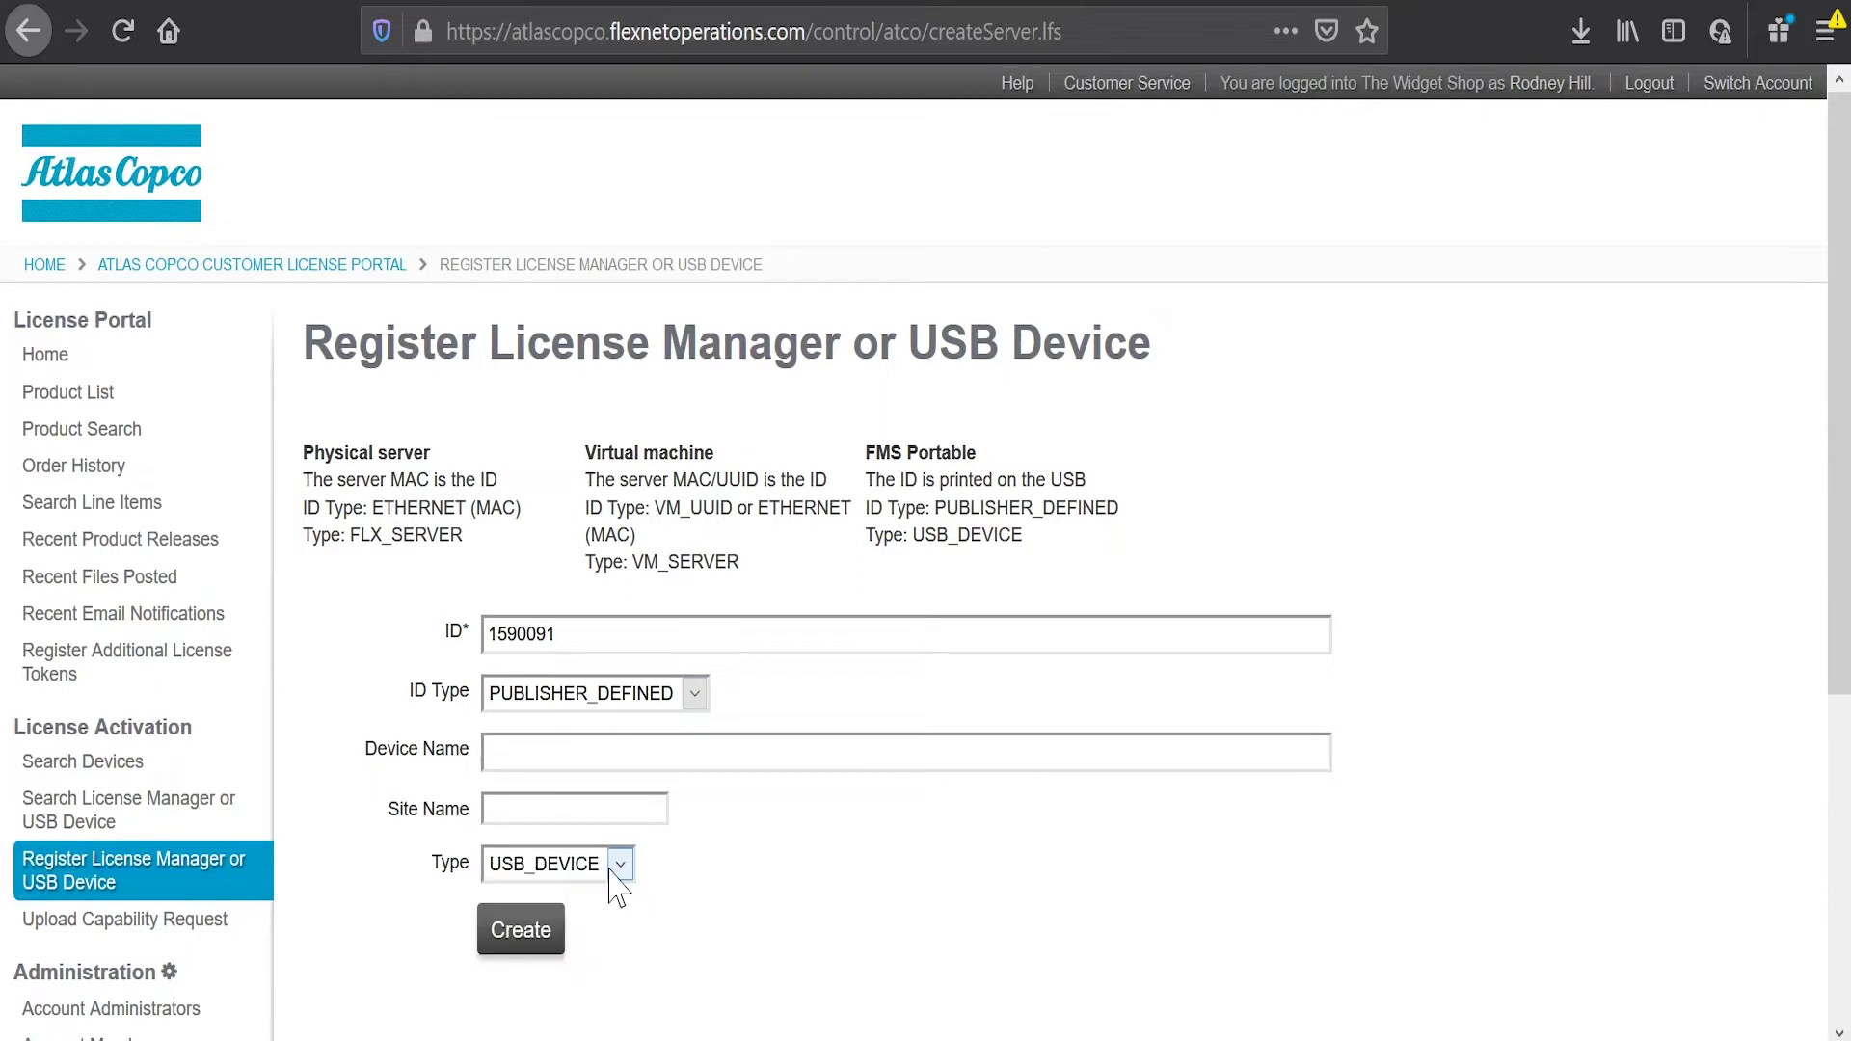
Step: Fill in the device name and site Auburn Hills, then create the USB device
left_click(711, 760)
type("R")
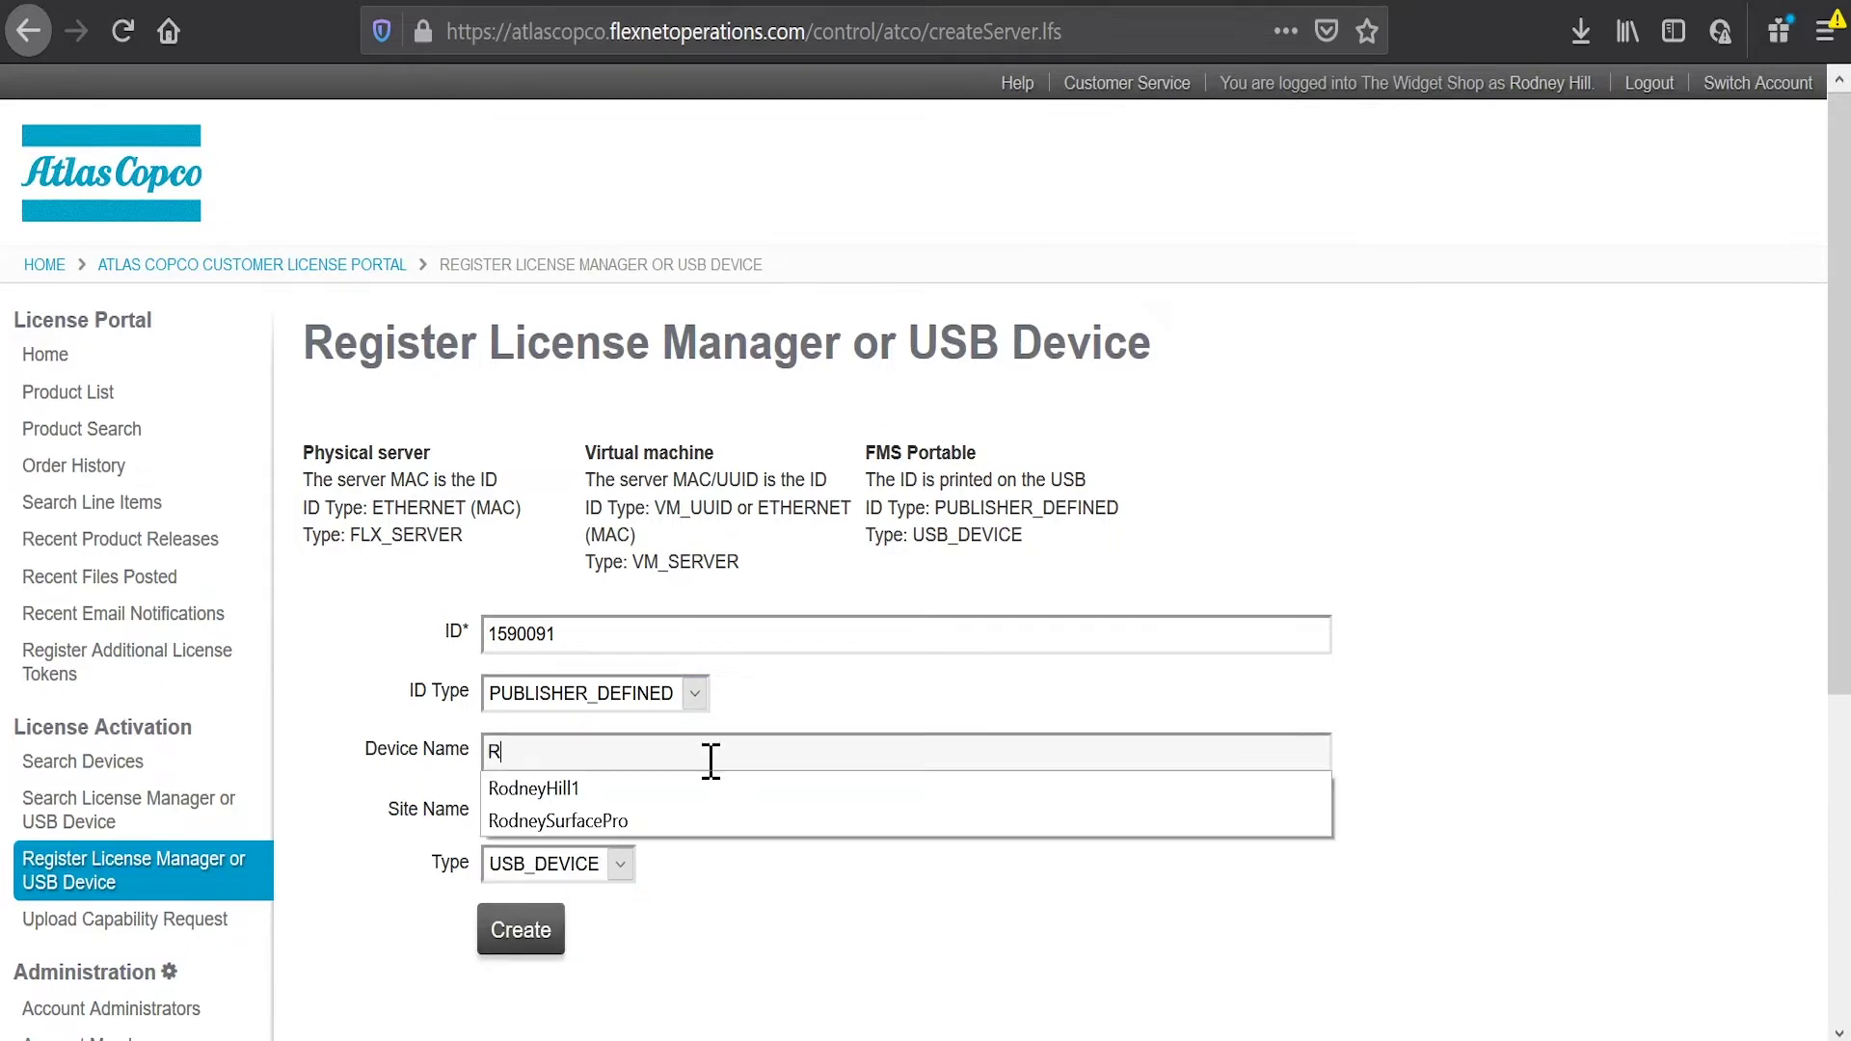
type("odney")
left_click(632, 798)
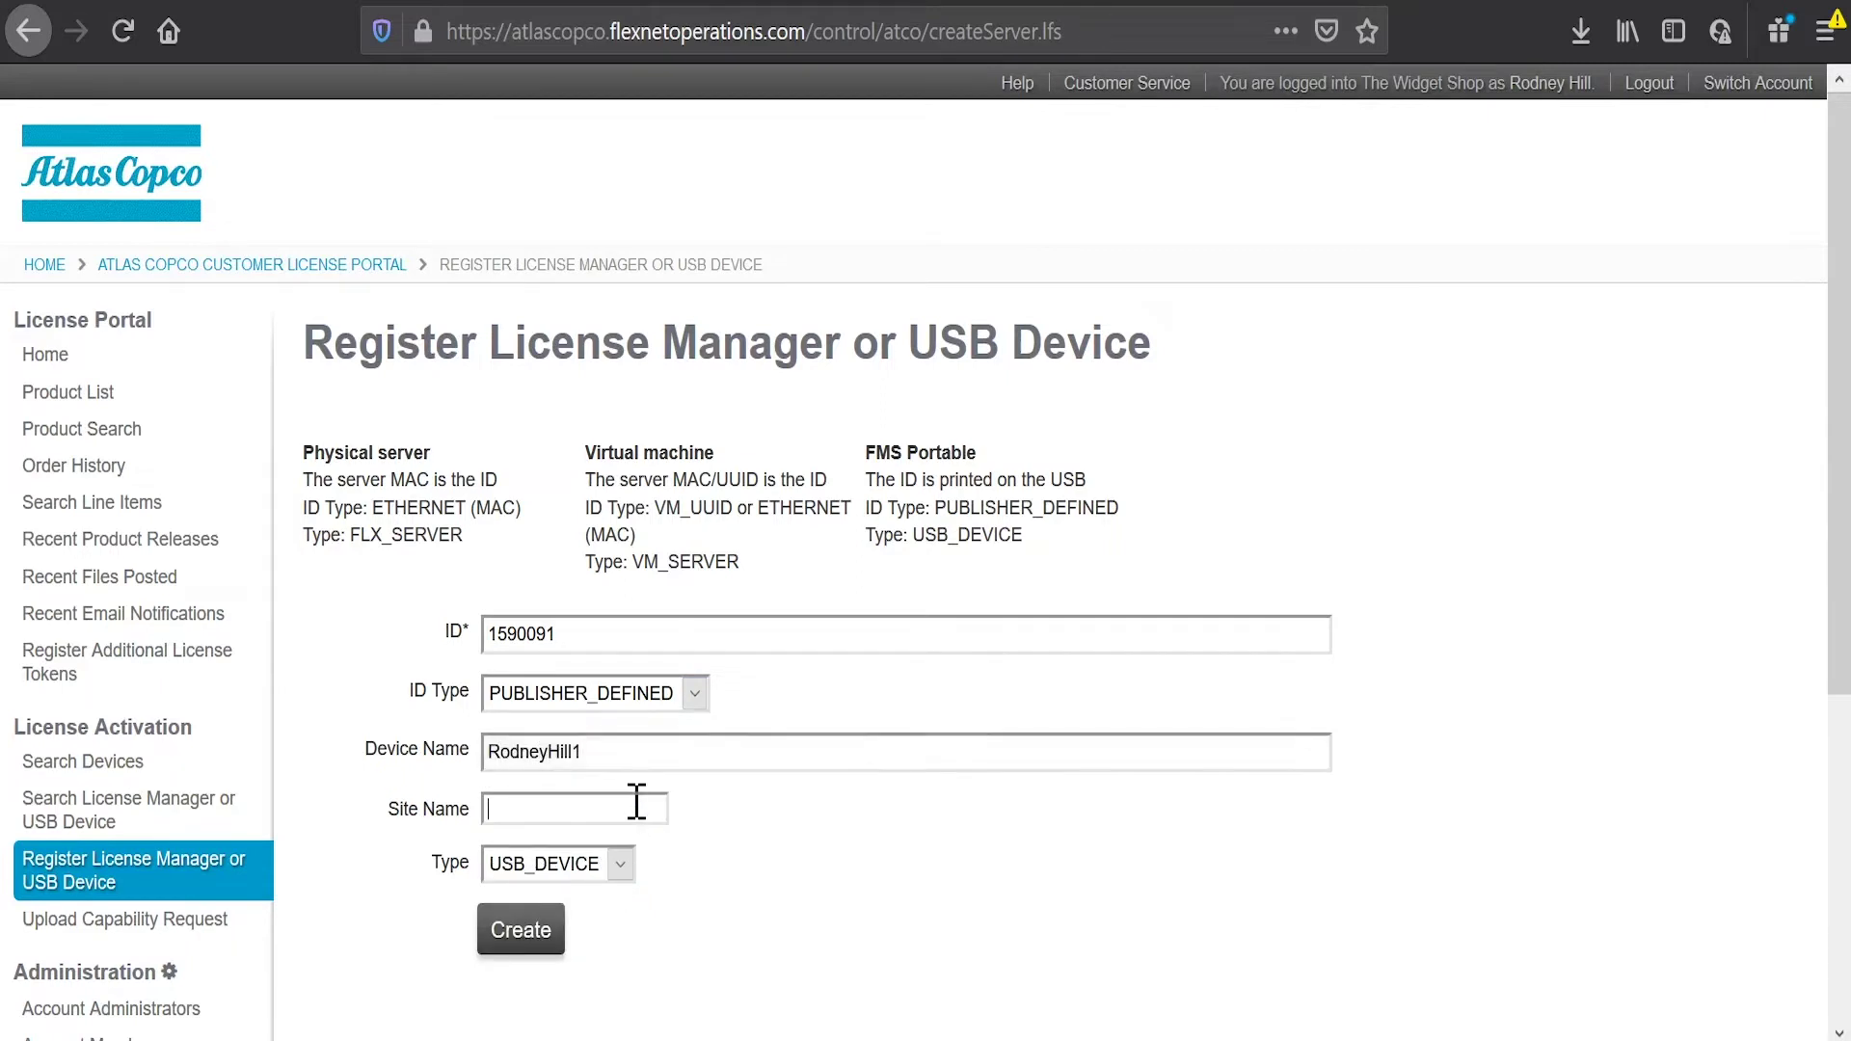
left_click(636, 802)
type("Au")
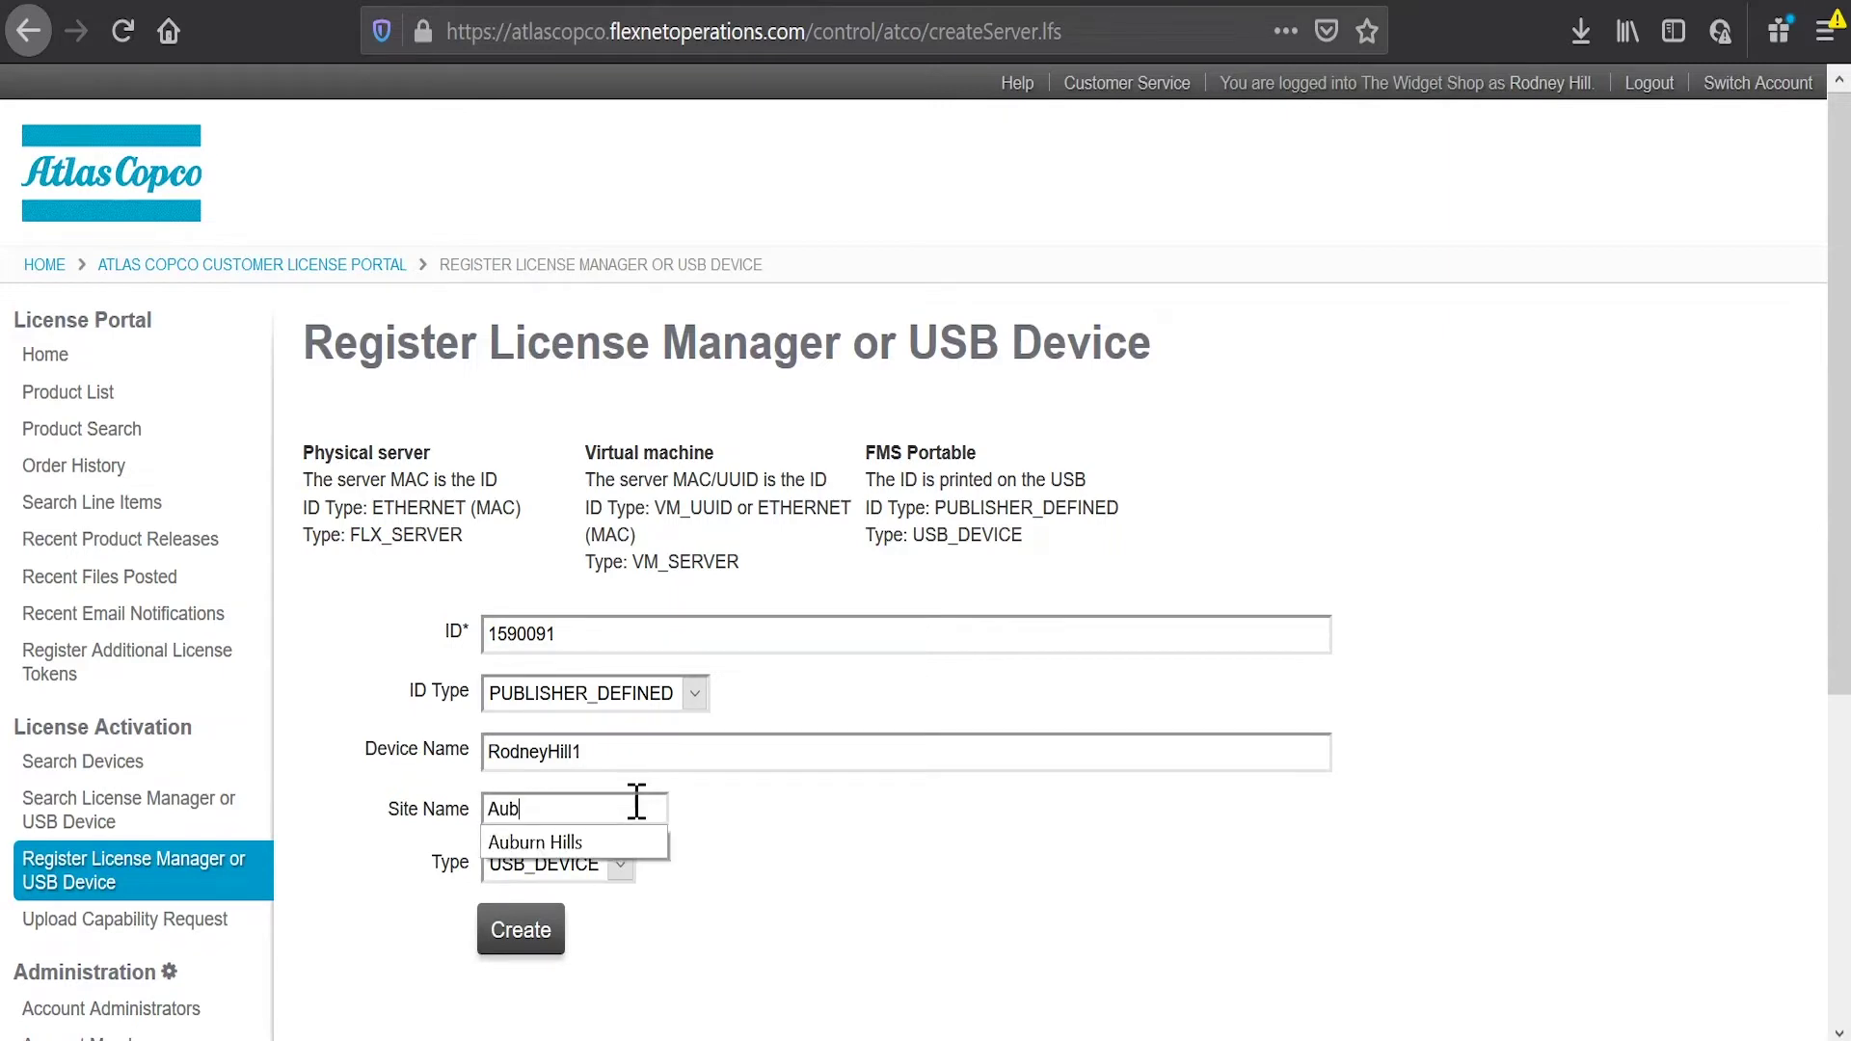
type("b")
left_click(580, 845)
left_click(516, 949)
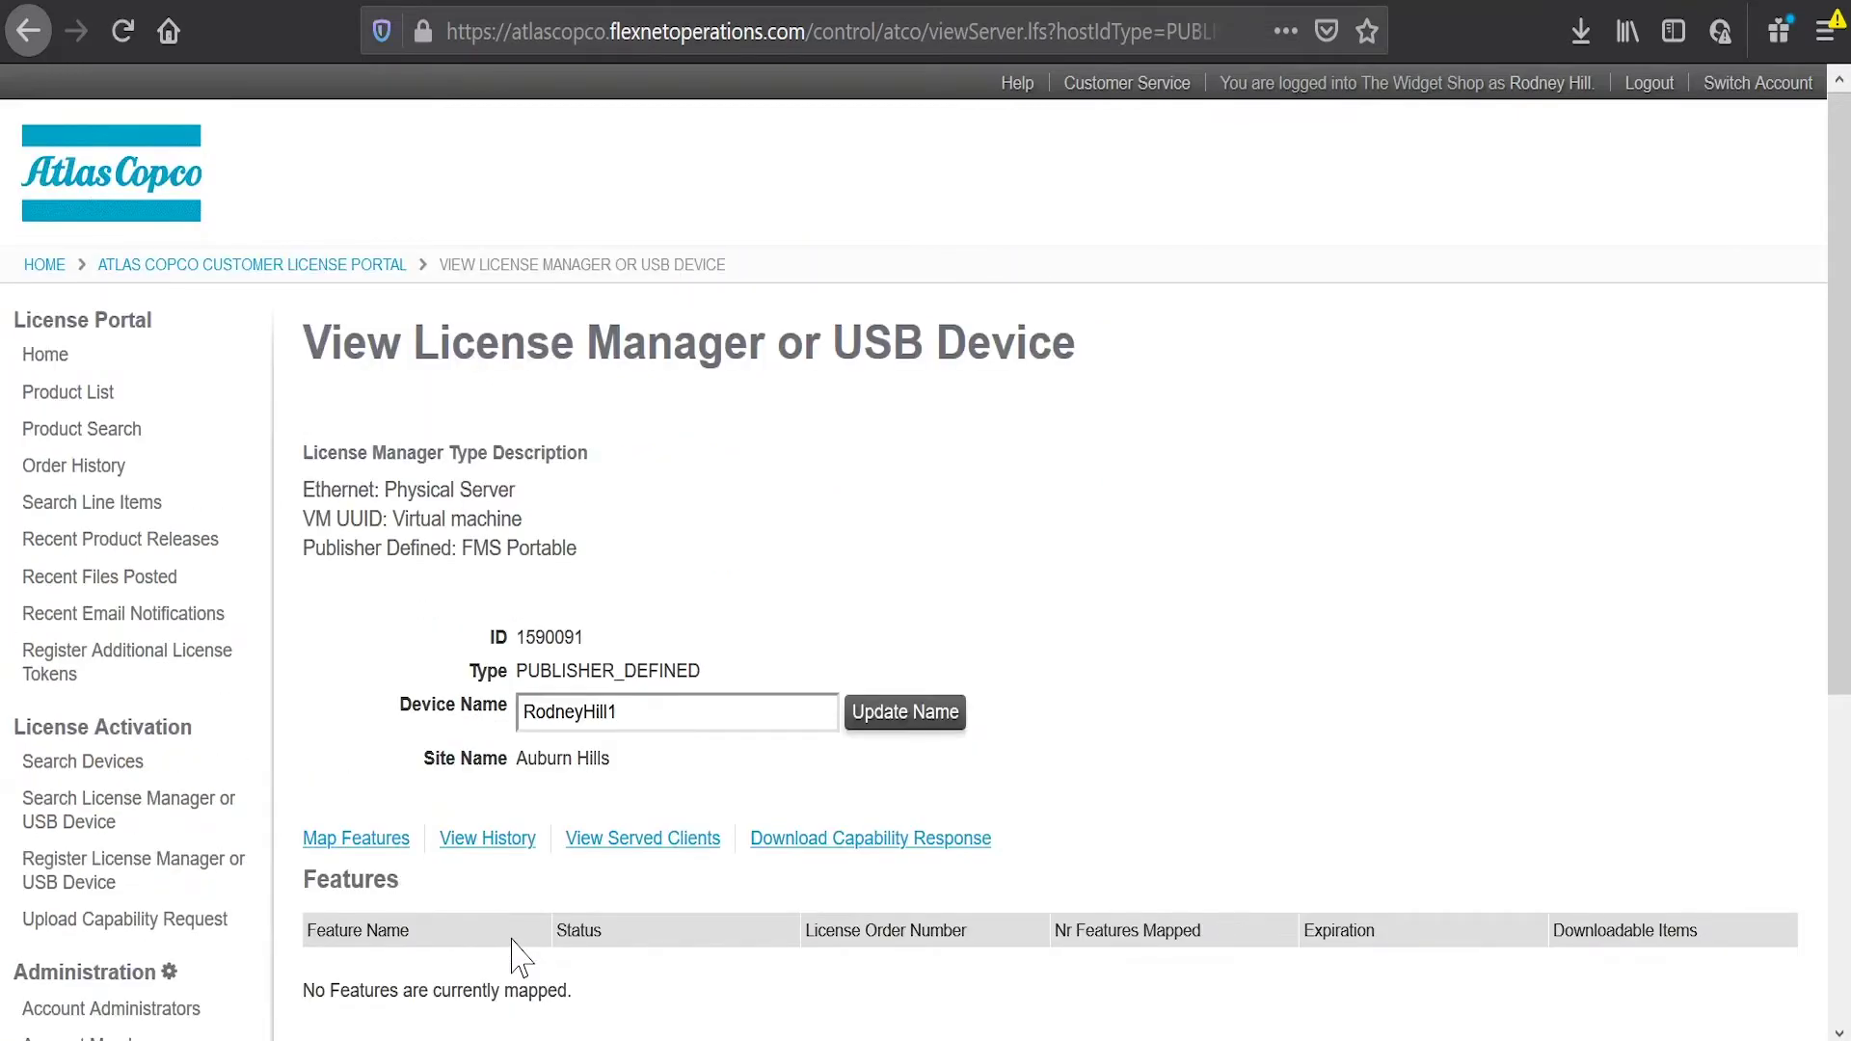
Step: Enter quantities: Process Control 2, Critical Control 2, SoftPLC 1, Low Reaction Strategies 1
scroll(514, 954, "down", 4)
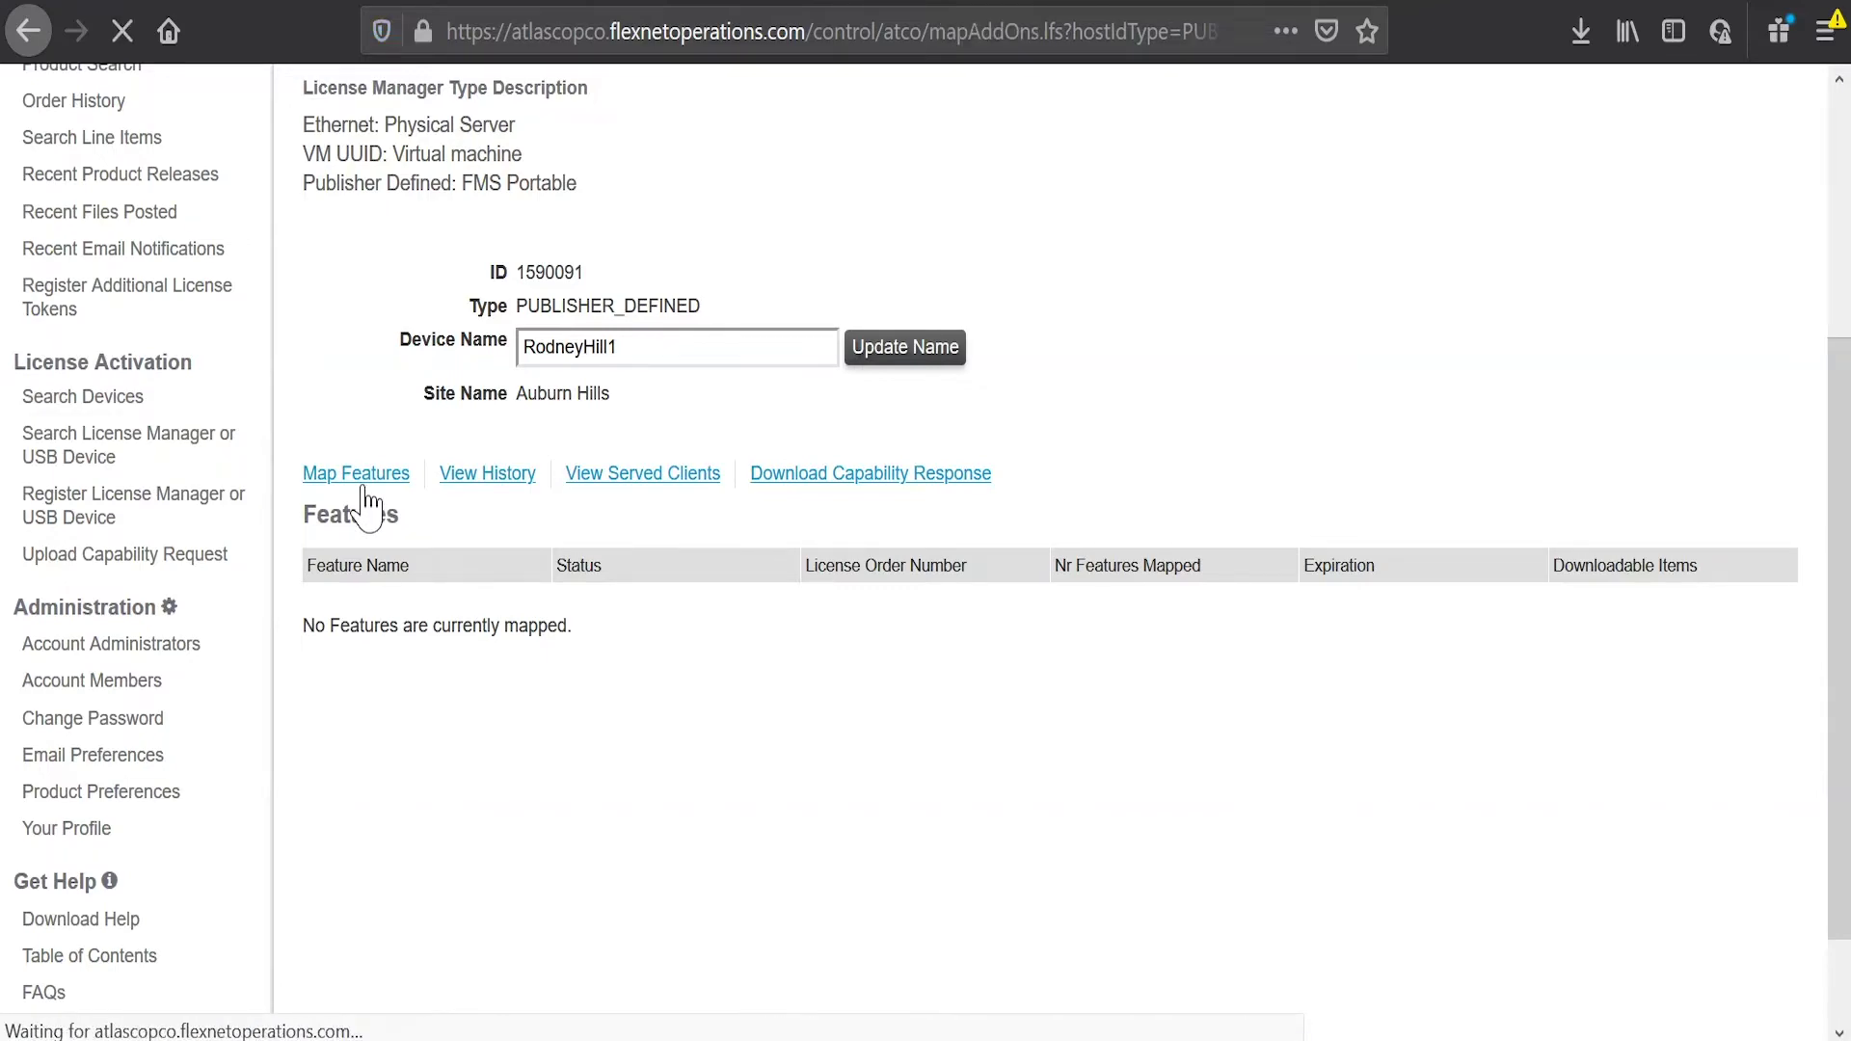
scroll(617, 621, "down", 5)
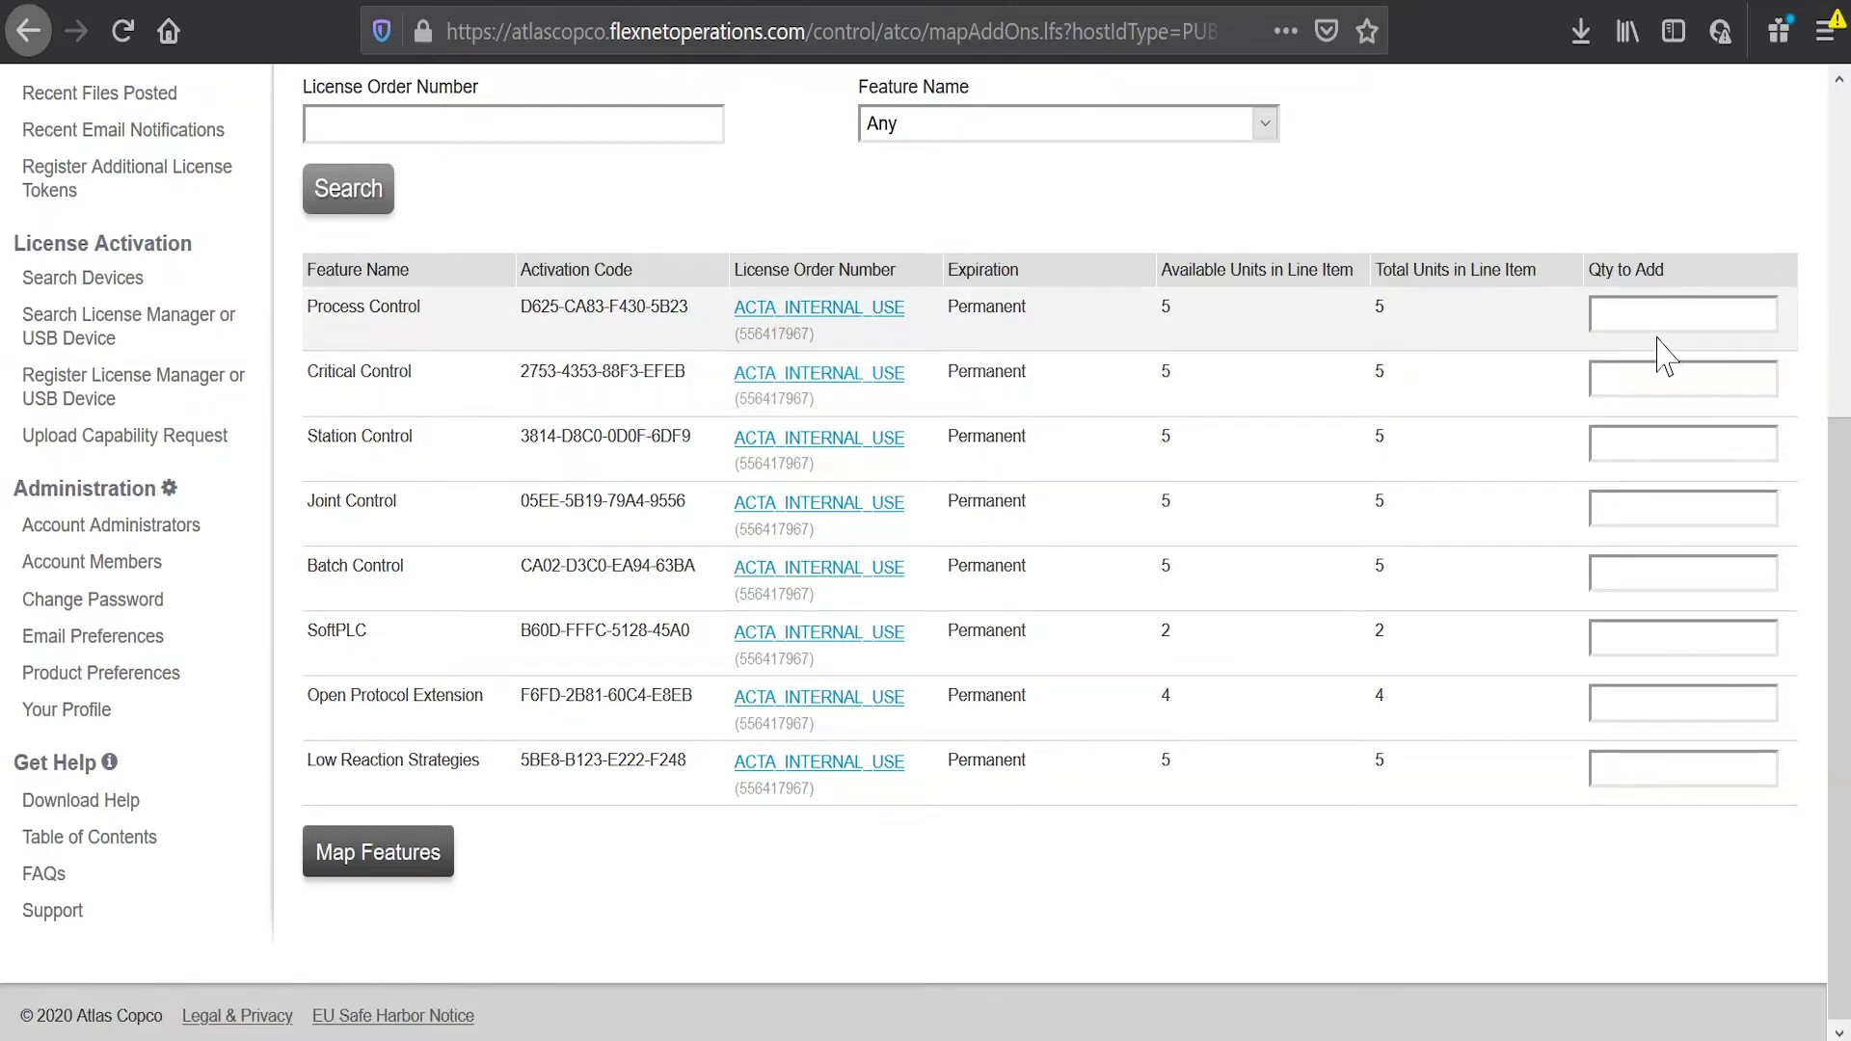
left_click(1638, 329)
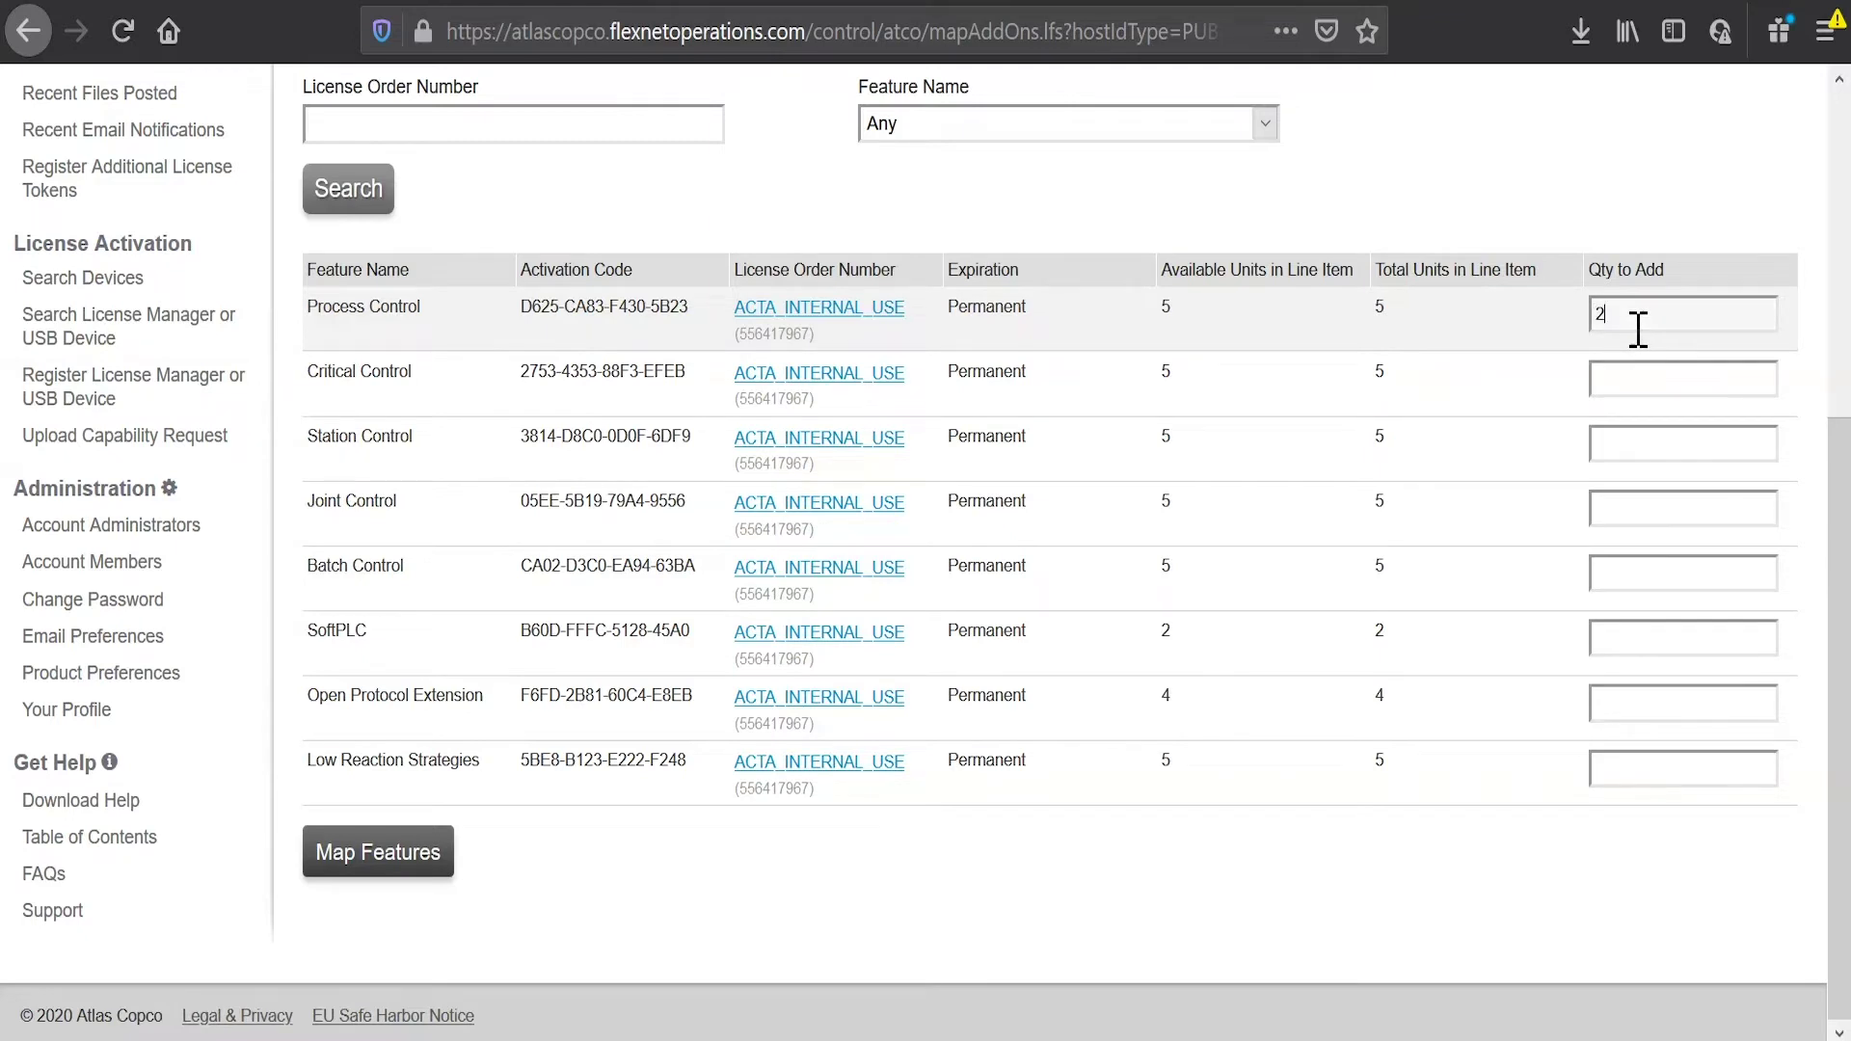
left_click(1626, 385)
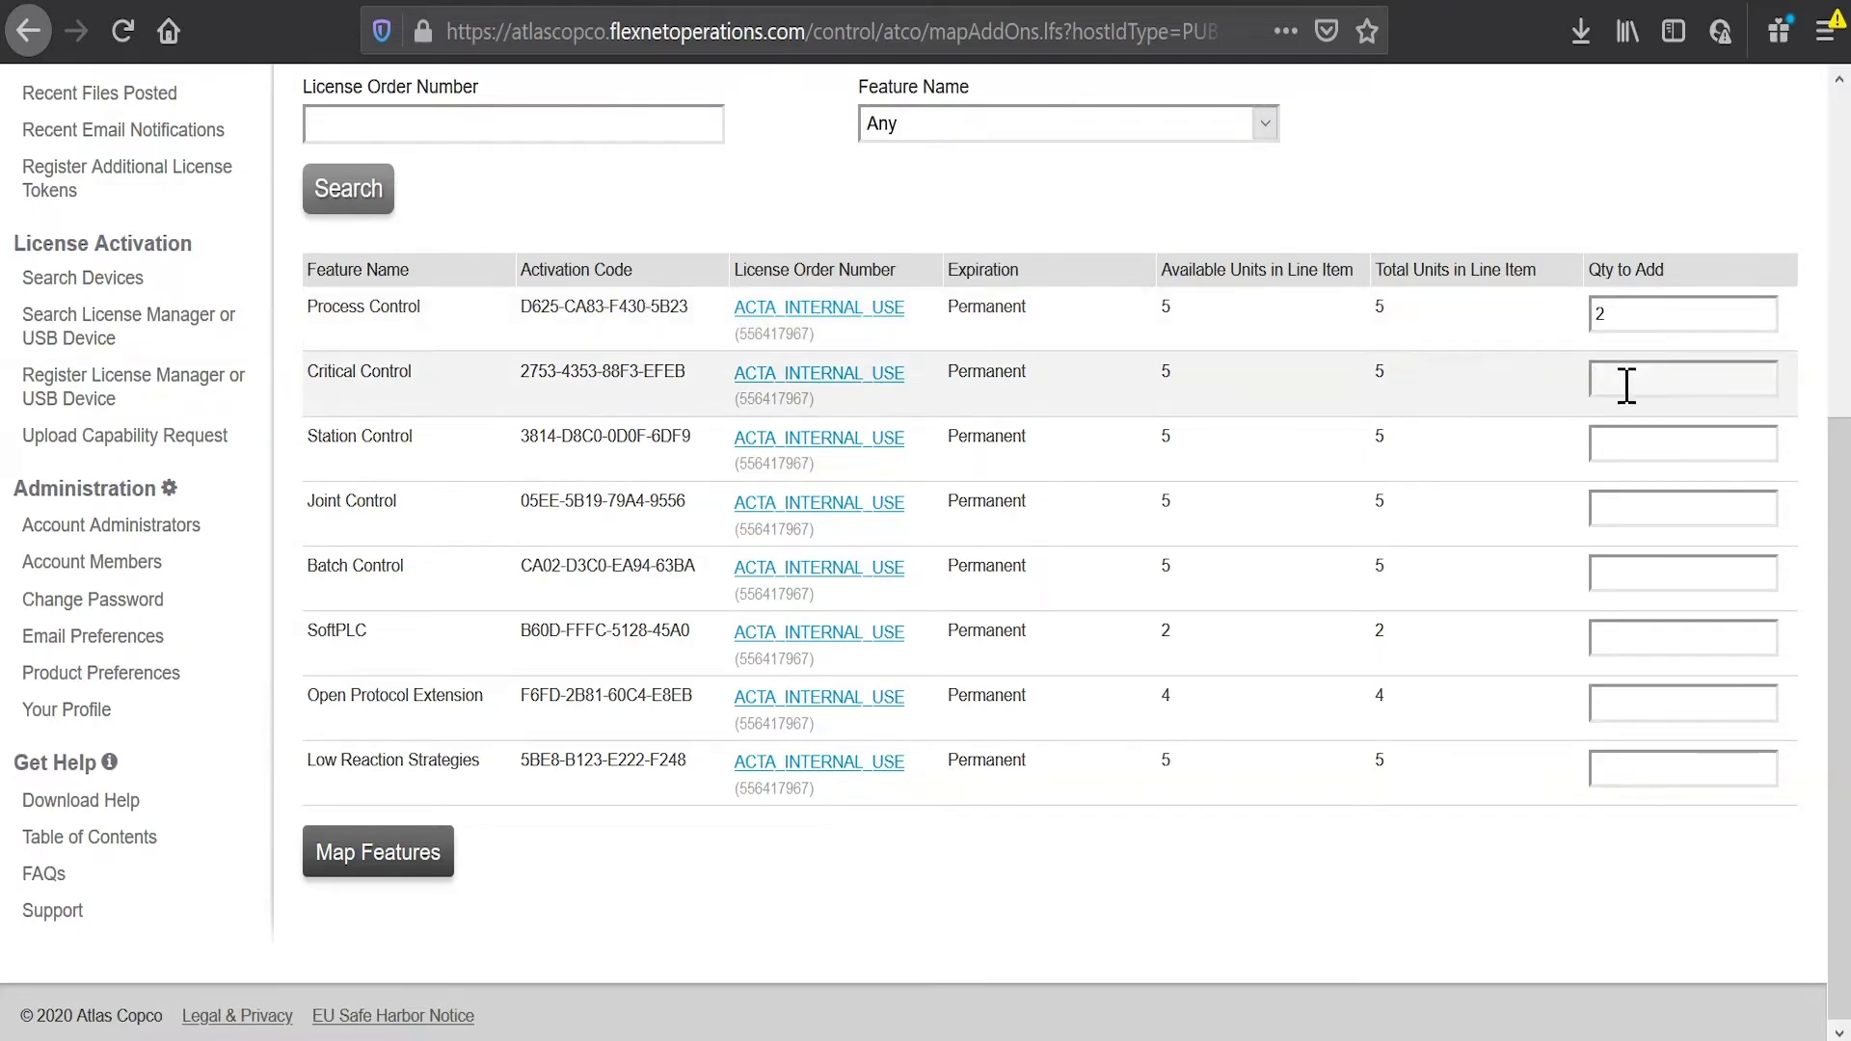
type("2")
left_click(1632, 644)
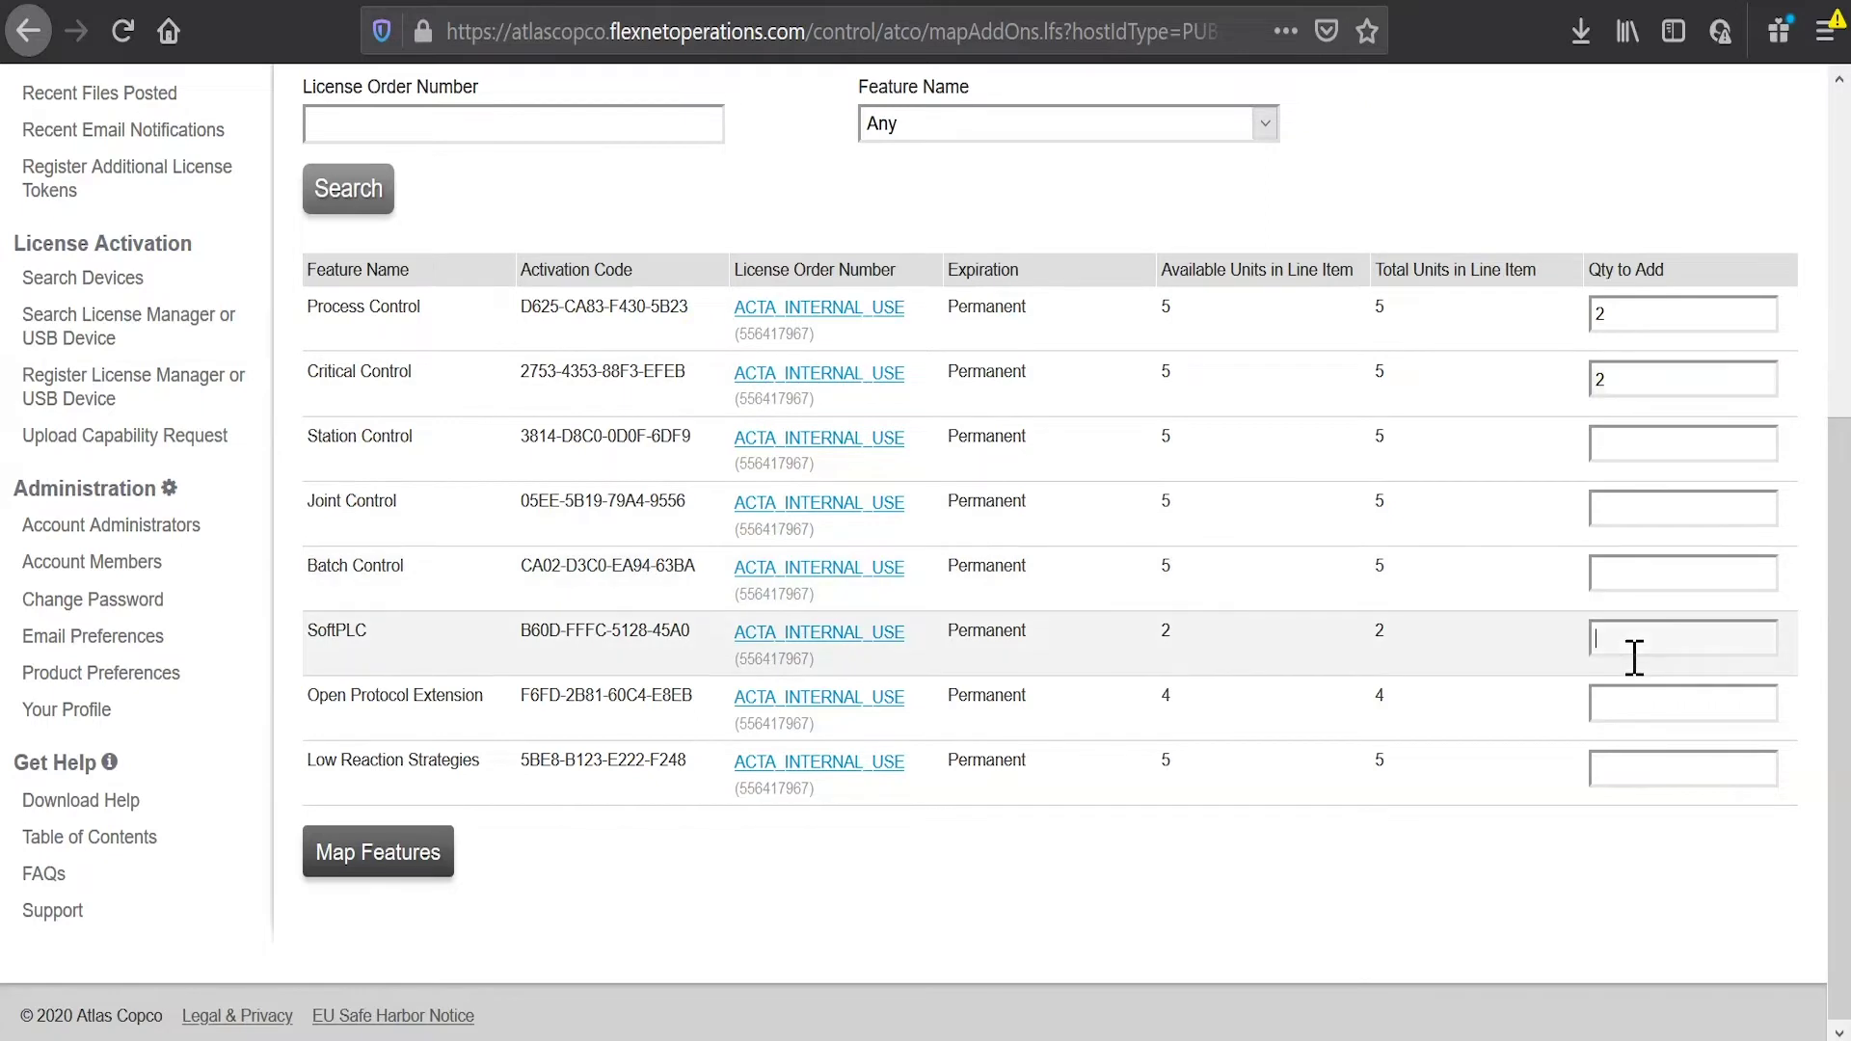
type("1")
left_click(1626, 771)
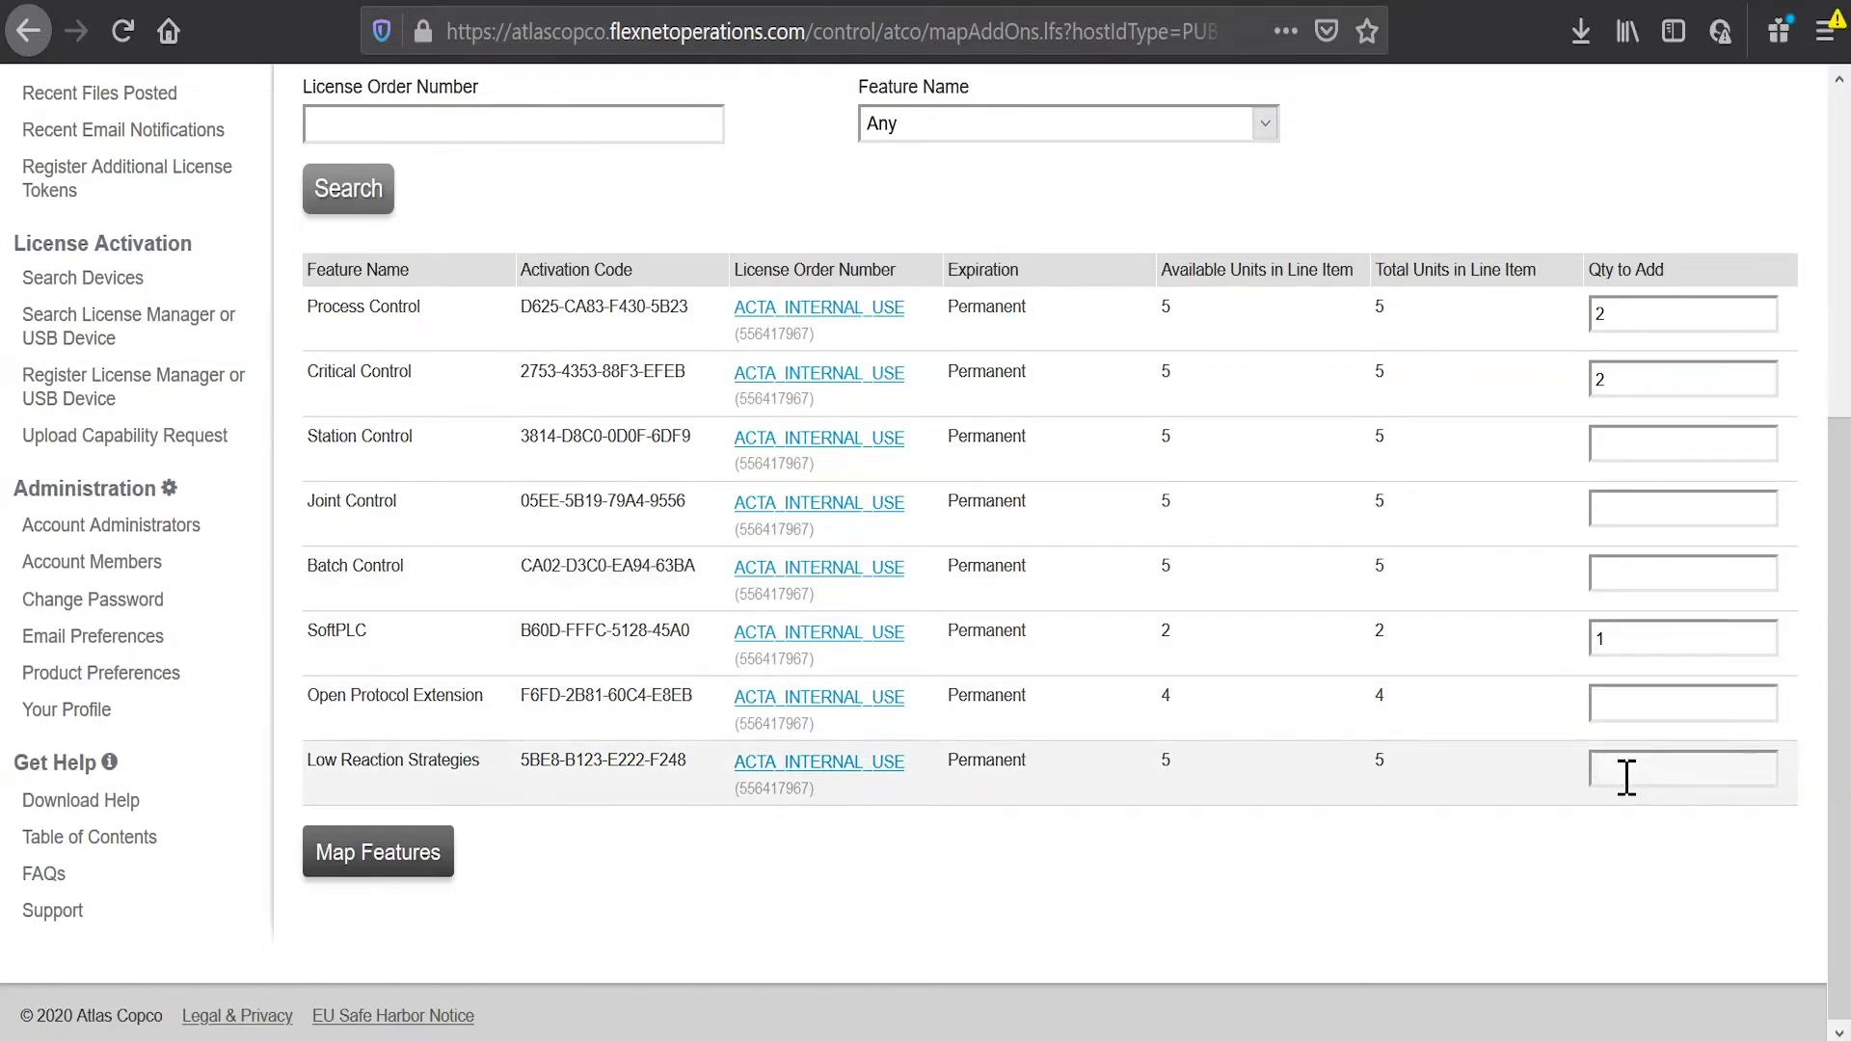
type("1")
left_click(1603, 808)
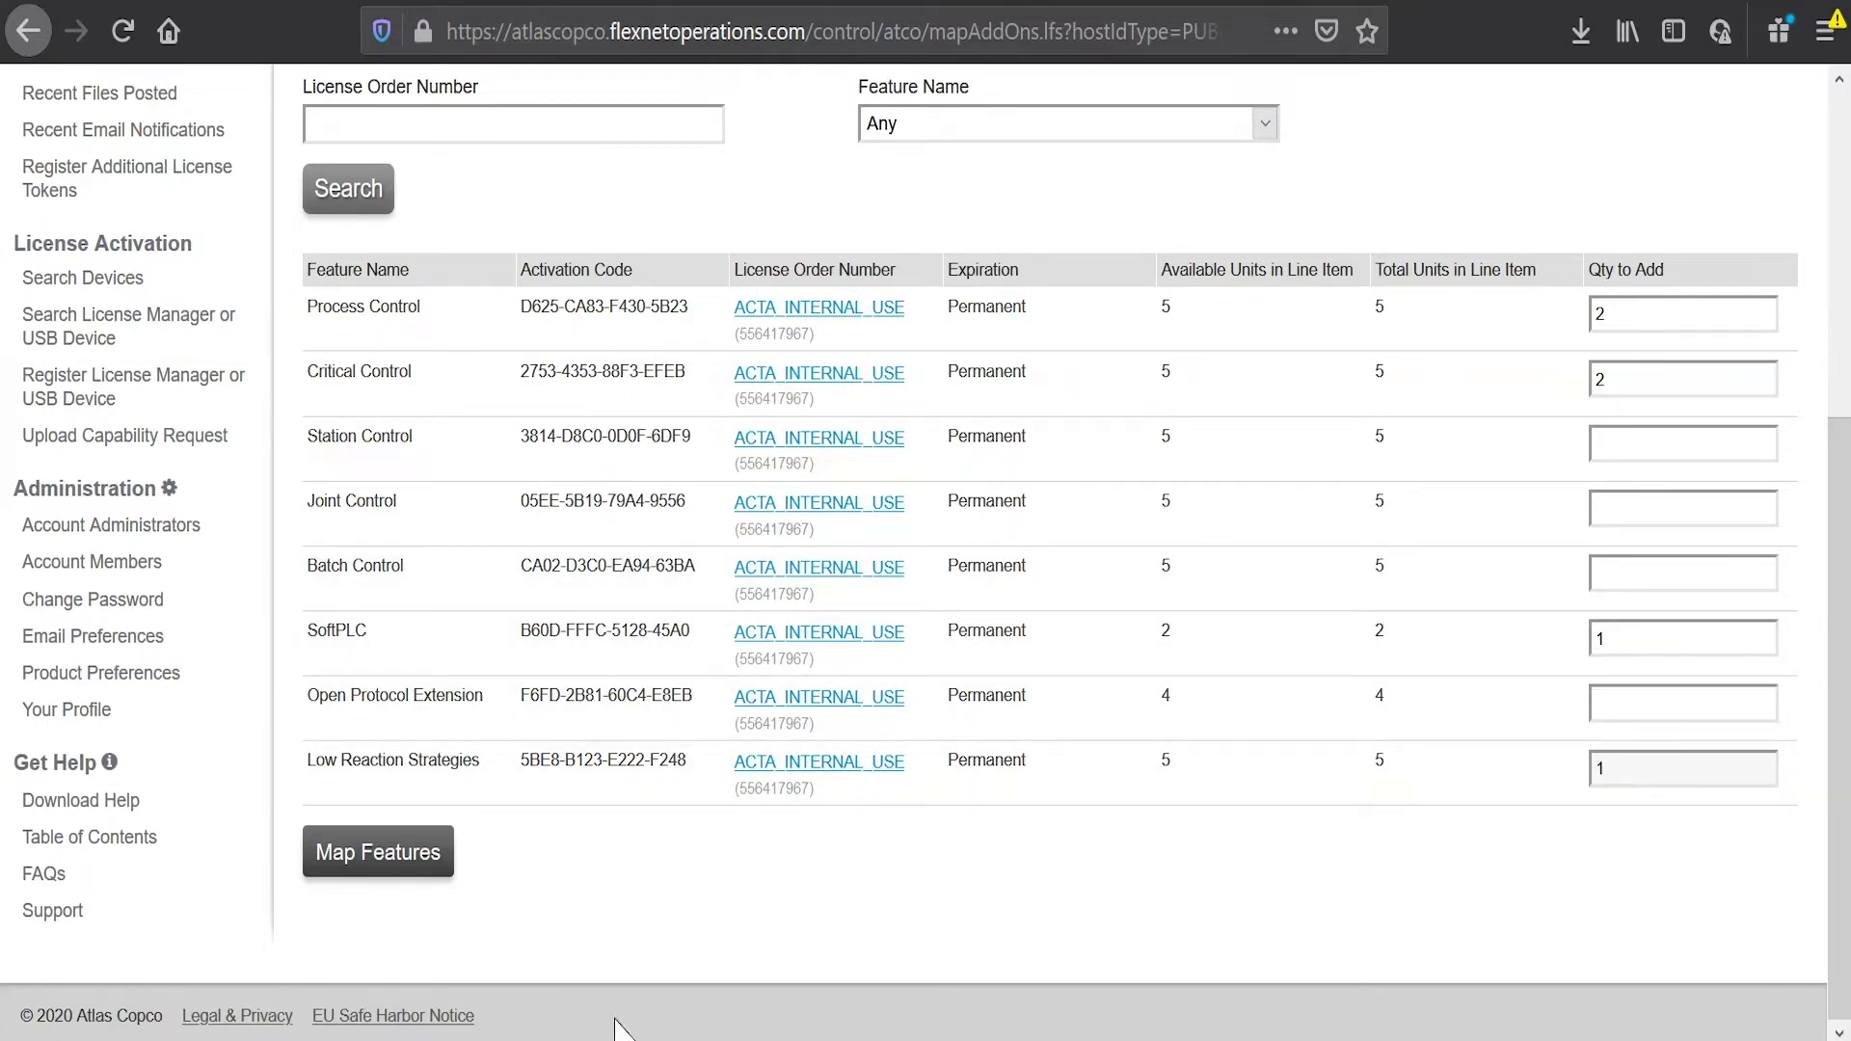
Step: Map the four requested feature quantities to USB device 1590091
left_click(379, 879)
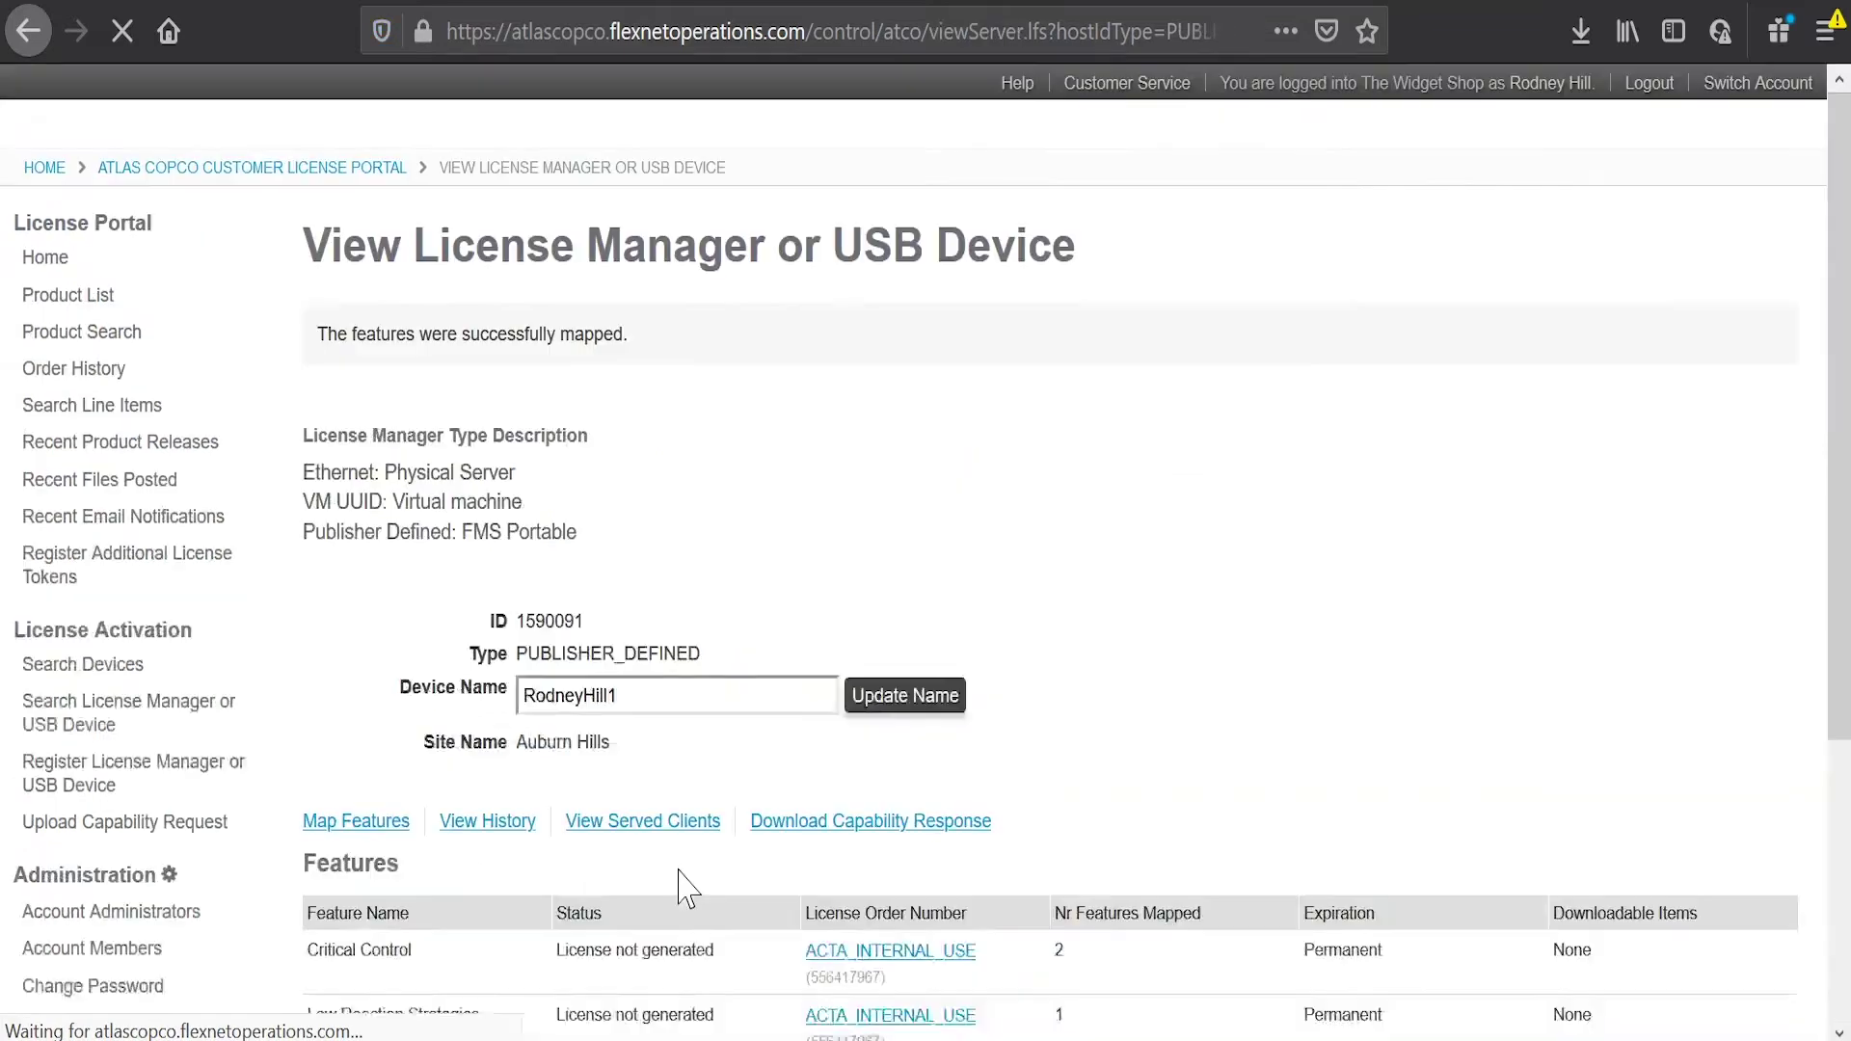
scroll(597, 925, "down", 4)
scroll(597, 931, "down", 1)
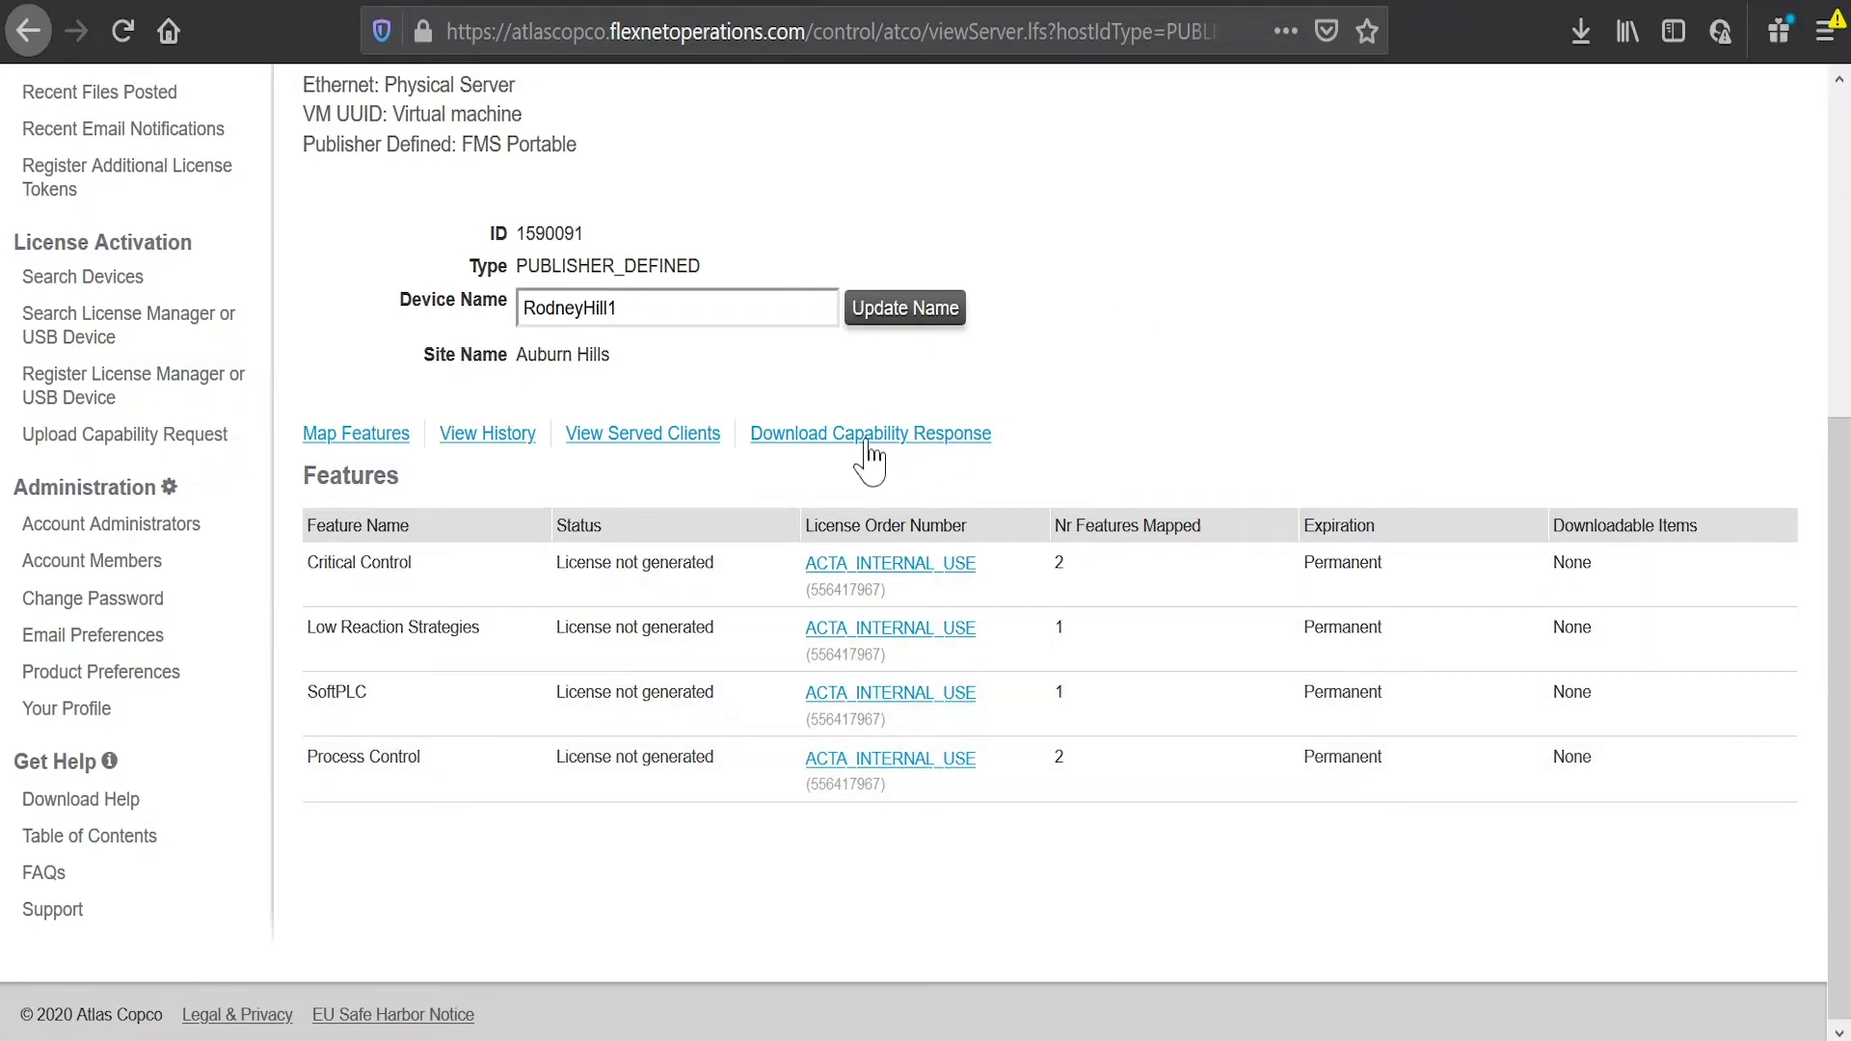
Step: Download the capability response as 1590091.bin and show it in the Downloads folder
left_click(867, 443)
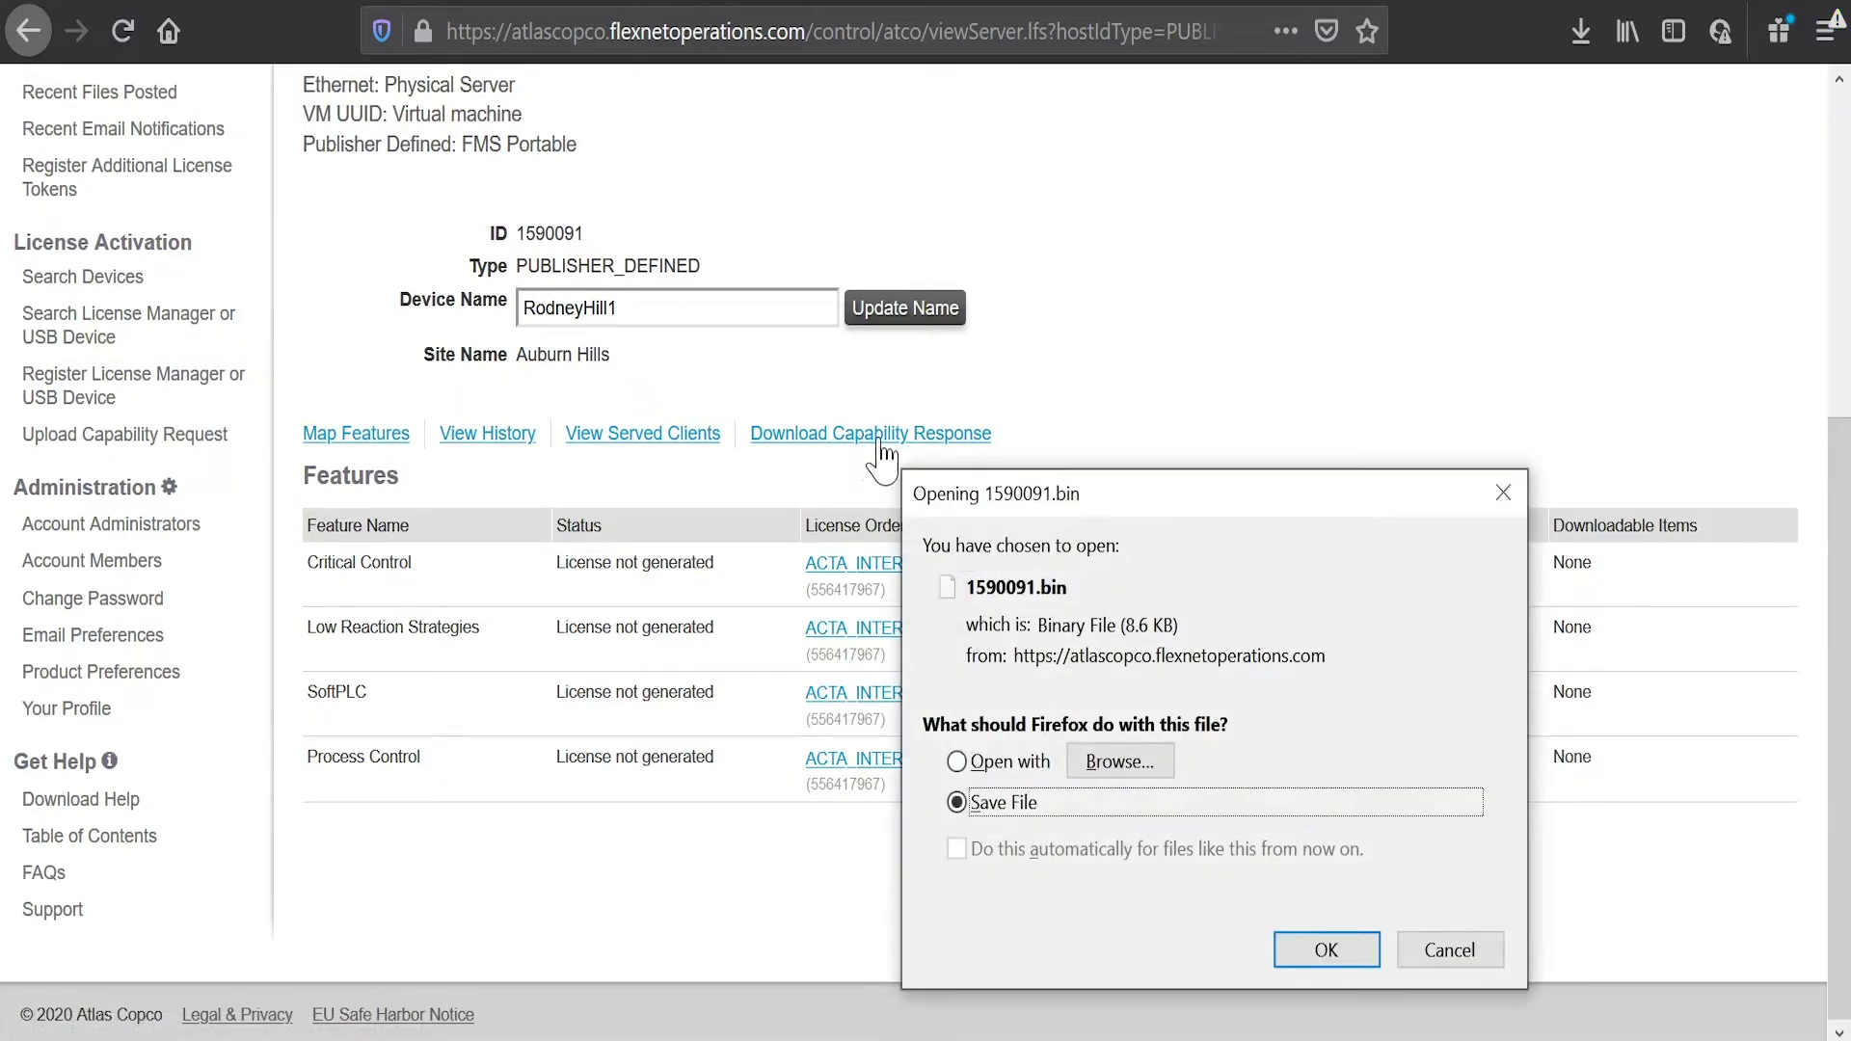
left_click(1328, 954)
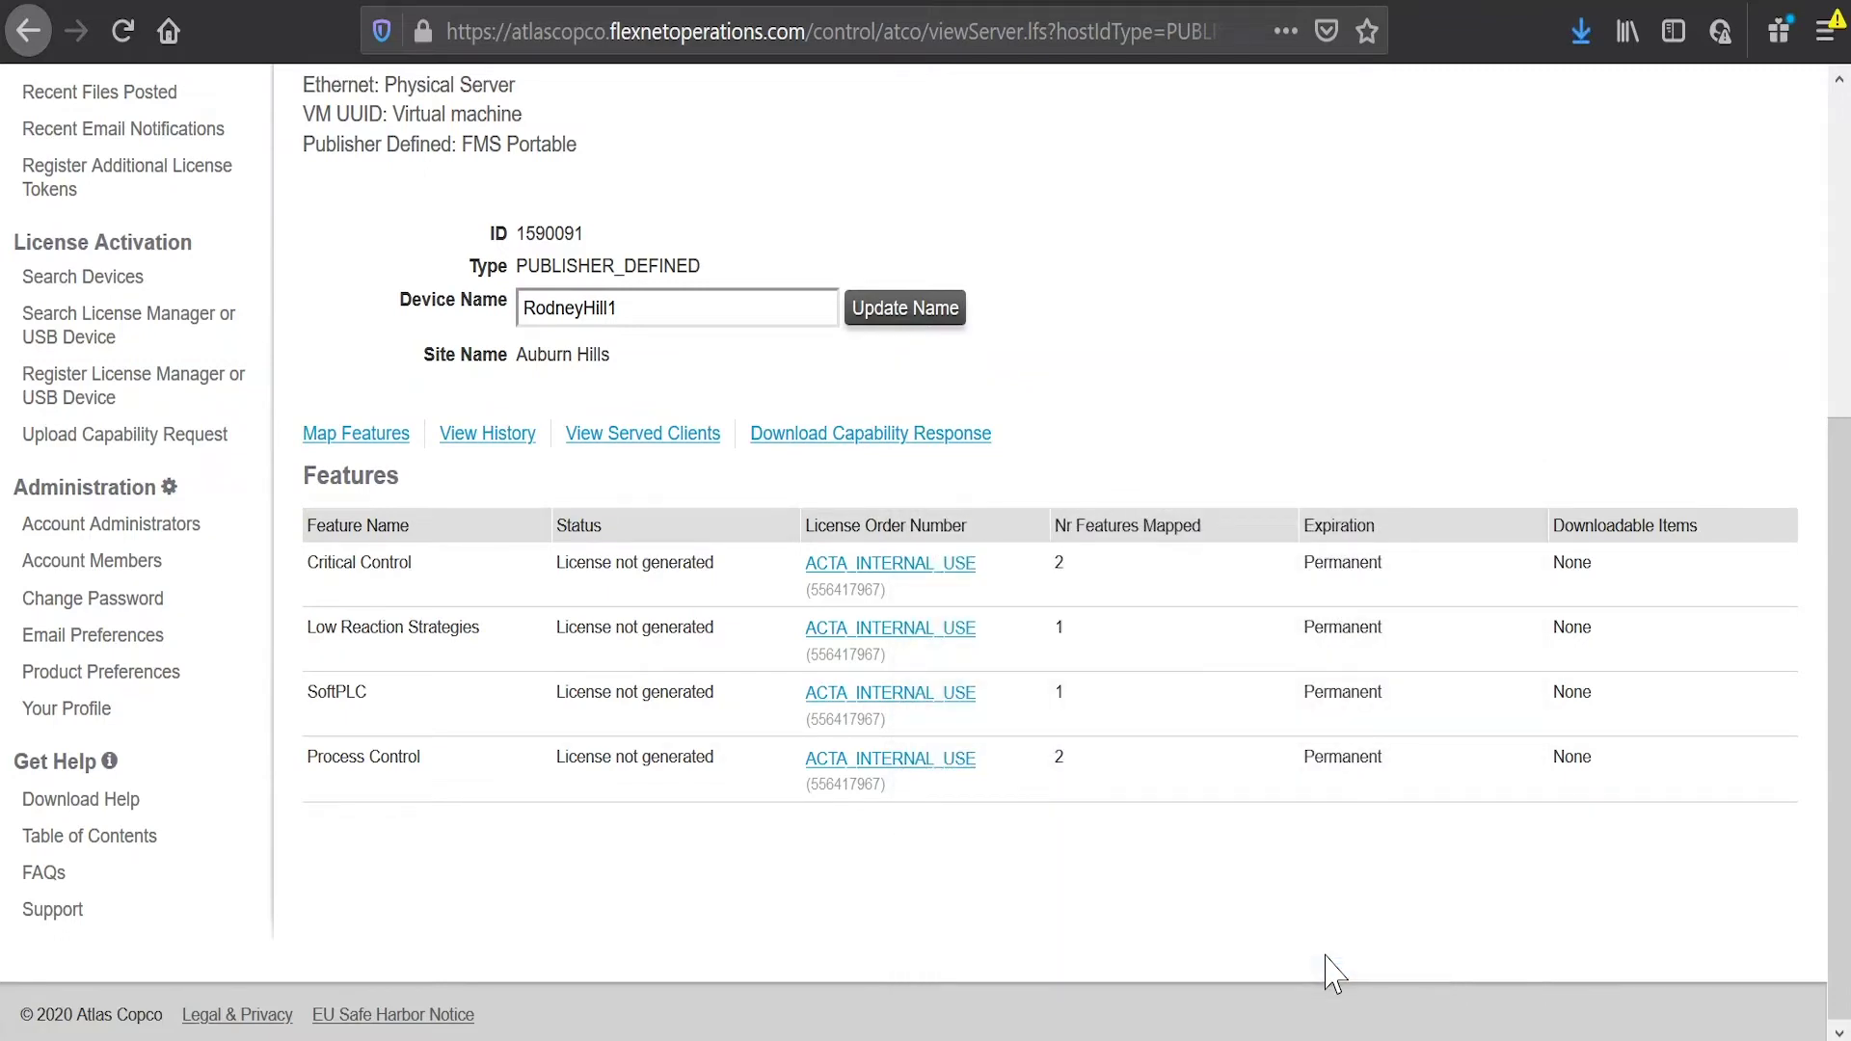
left_click(1581, 31)
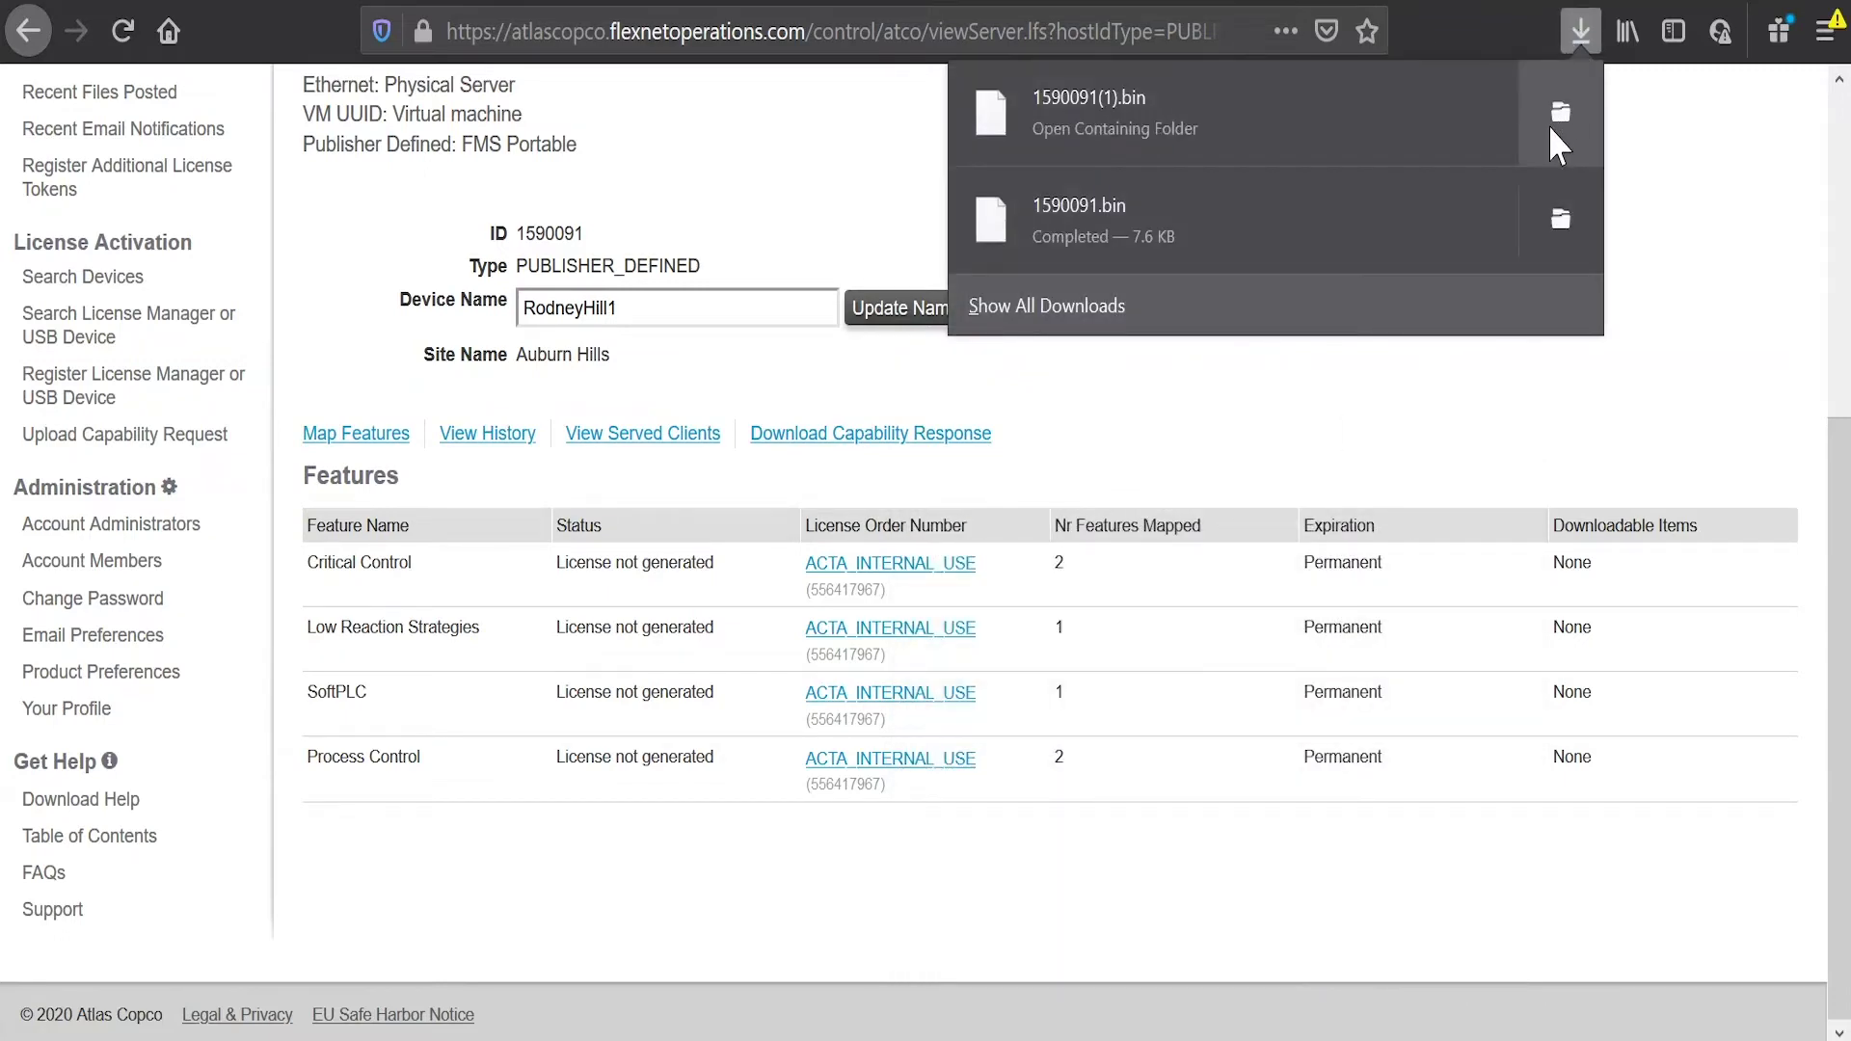
left_click(1550, 128)
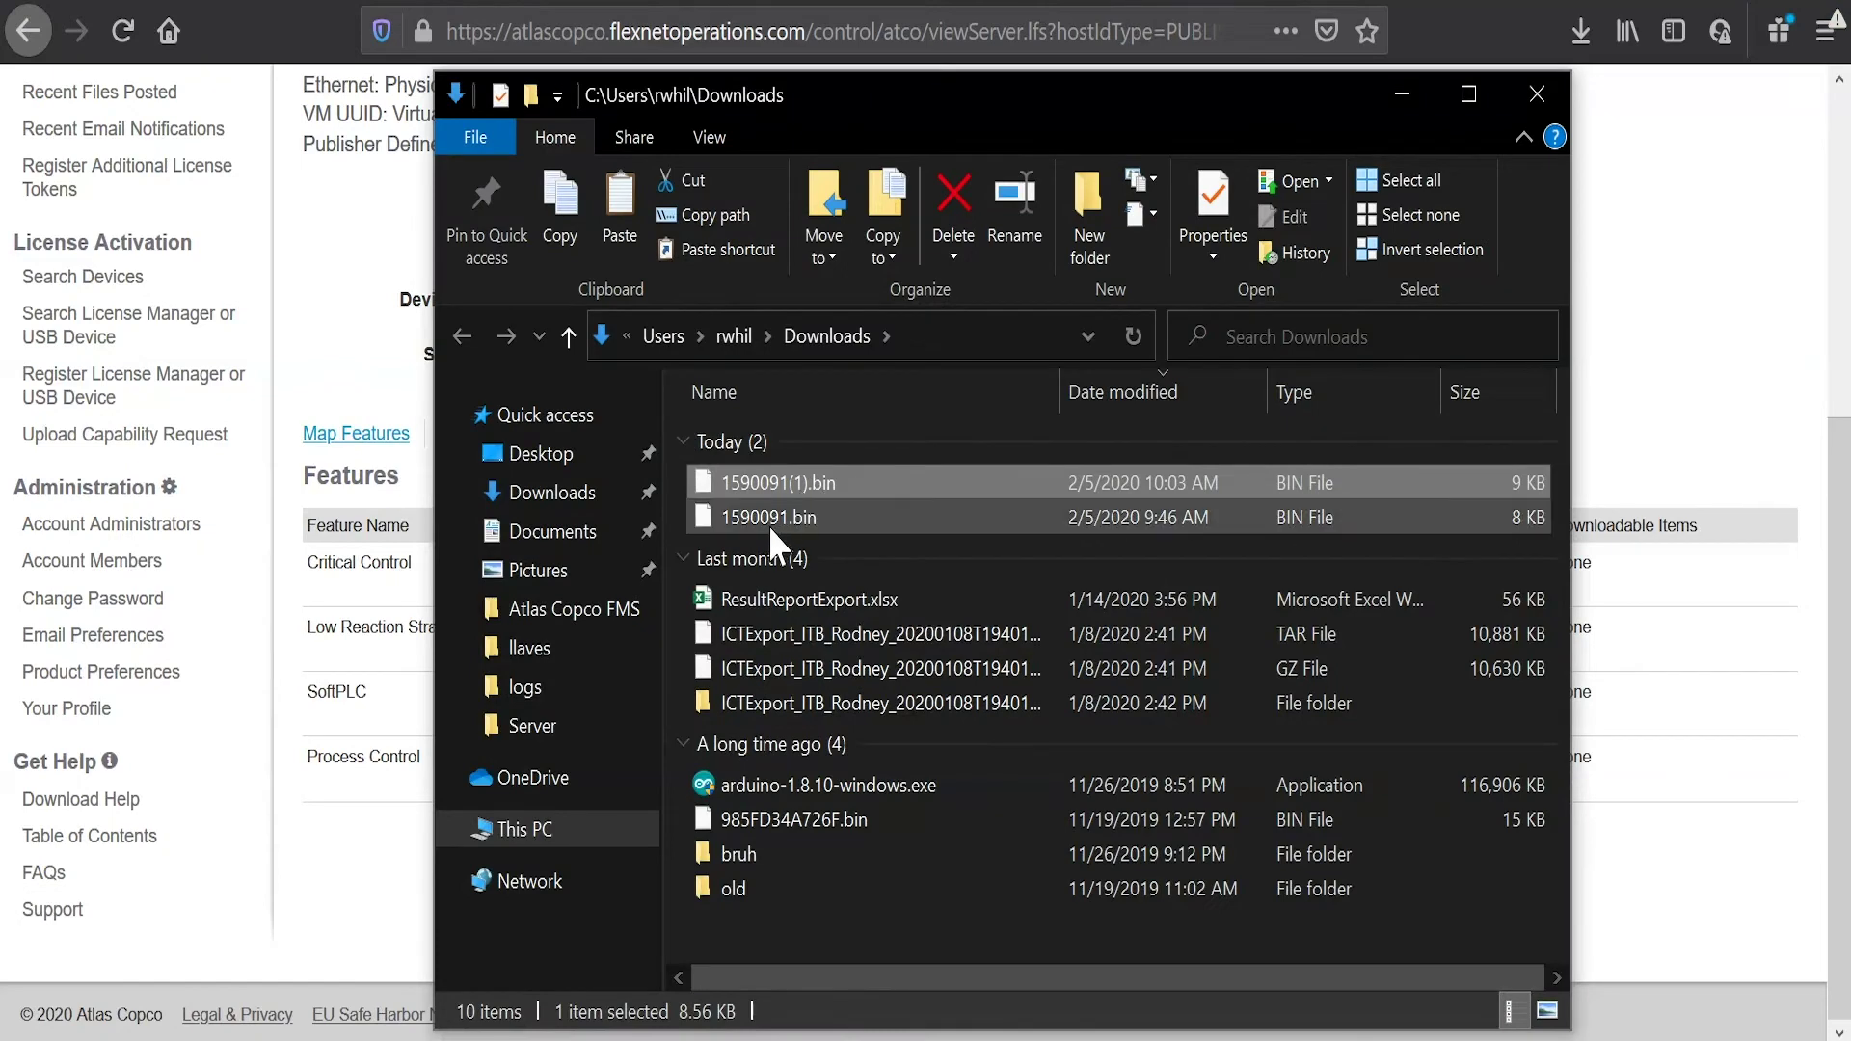
Step: Delete the older duplicate 1590091.bin from the Downloads folder
right_click(766, 519)
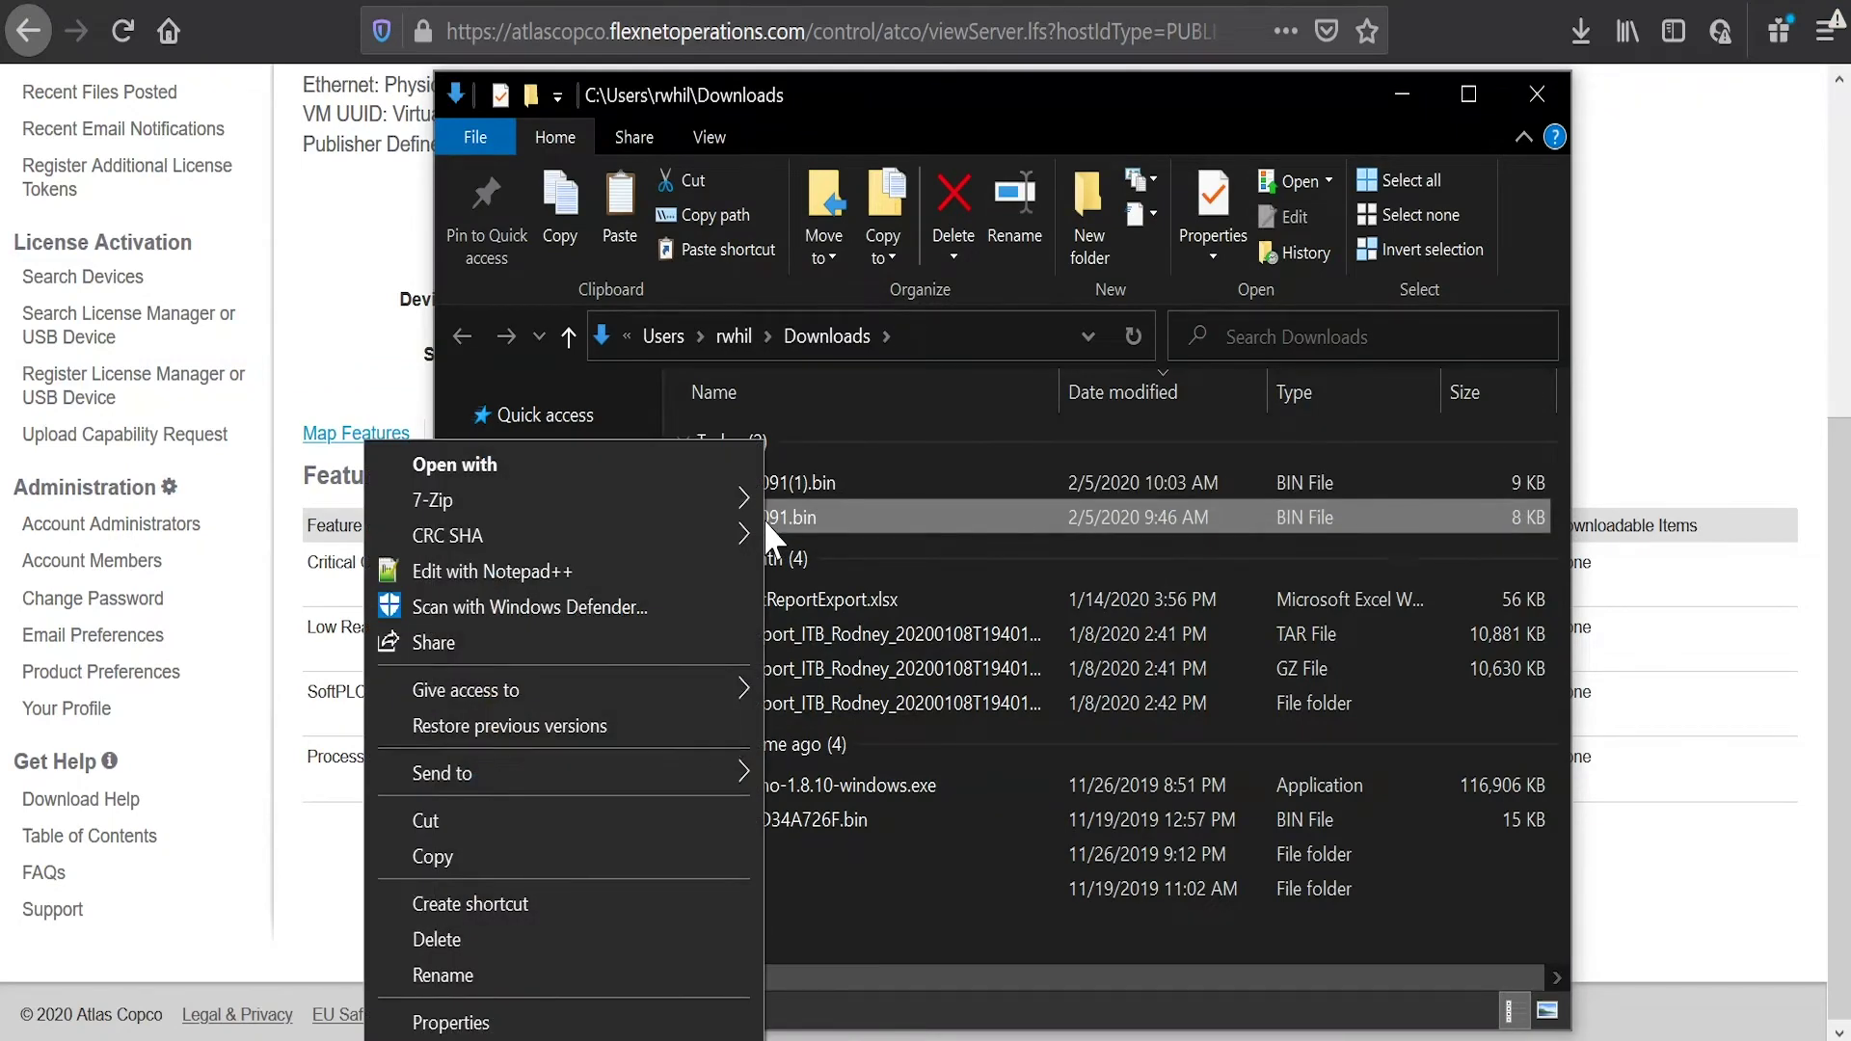
left_click(482, 940)
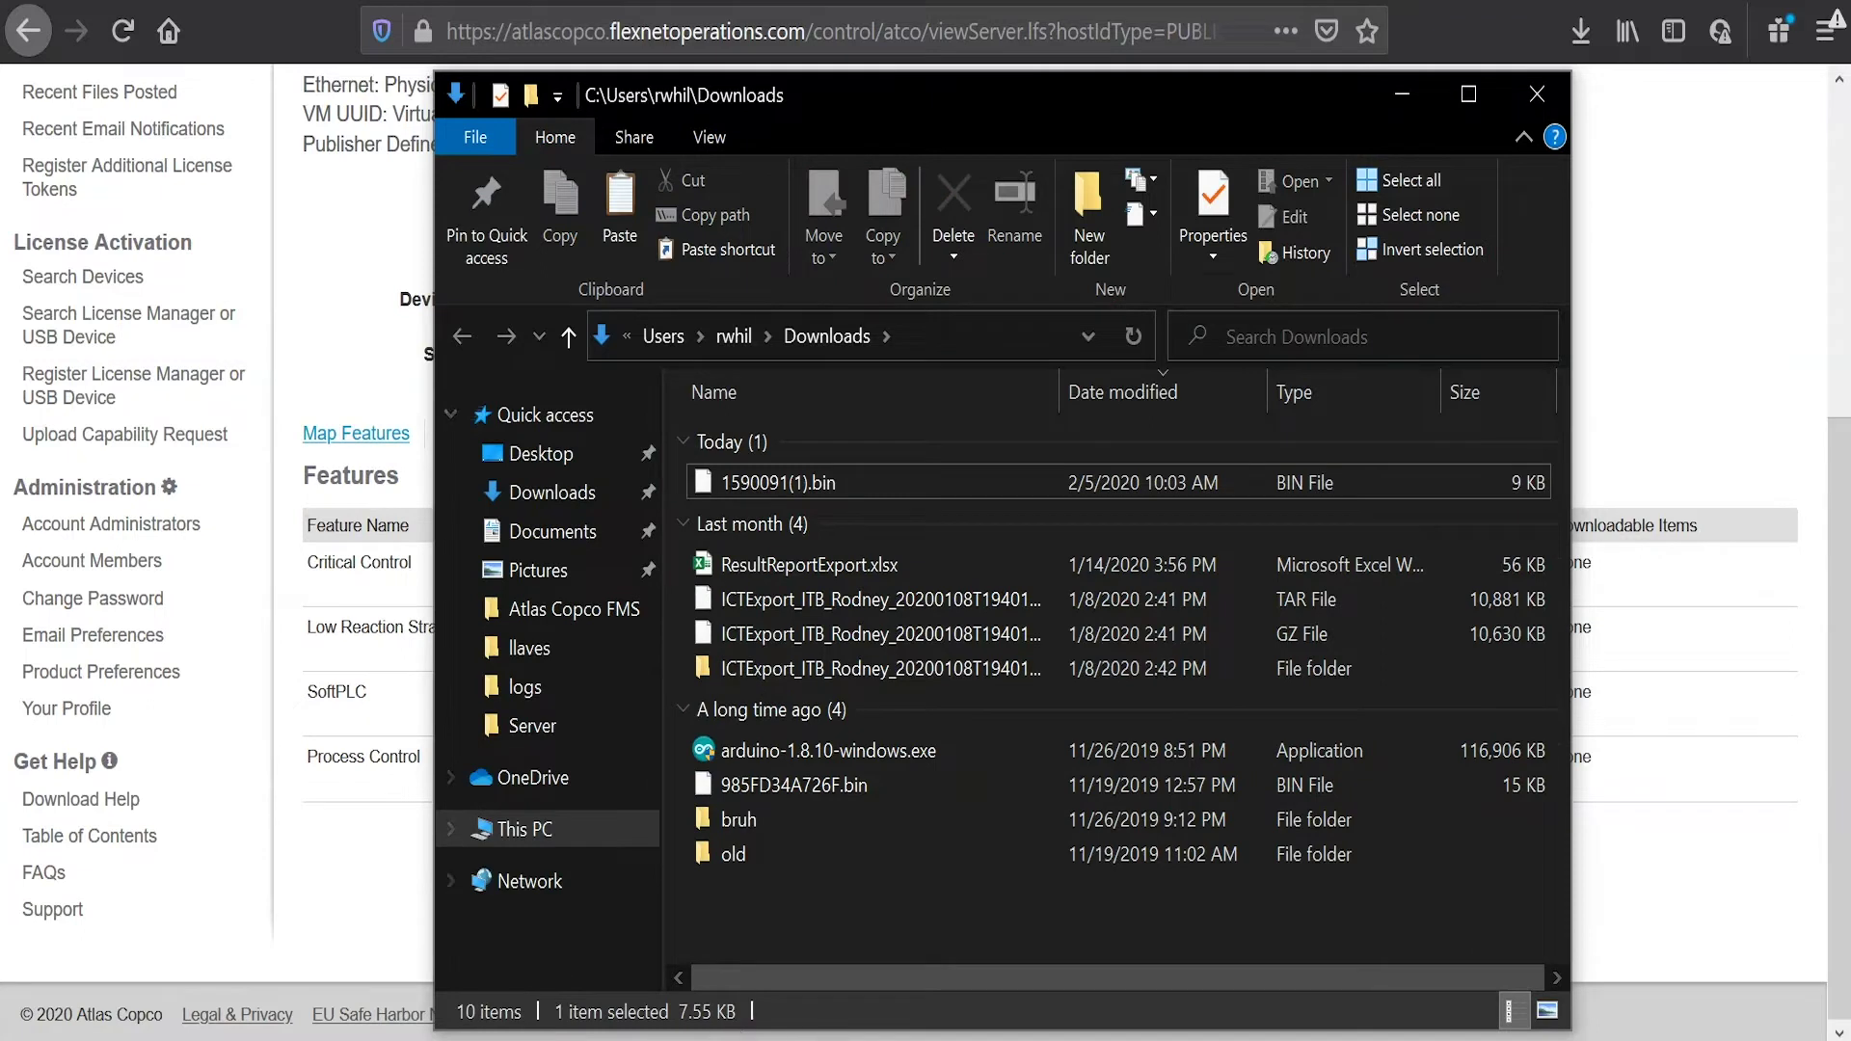
mouse_move(1035, 1040)
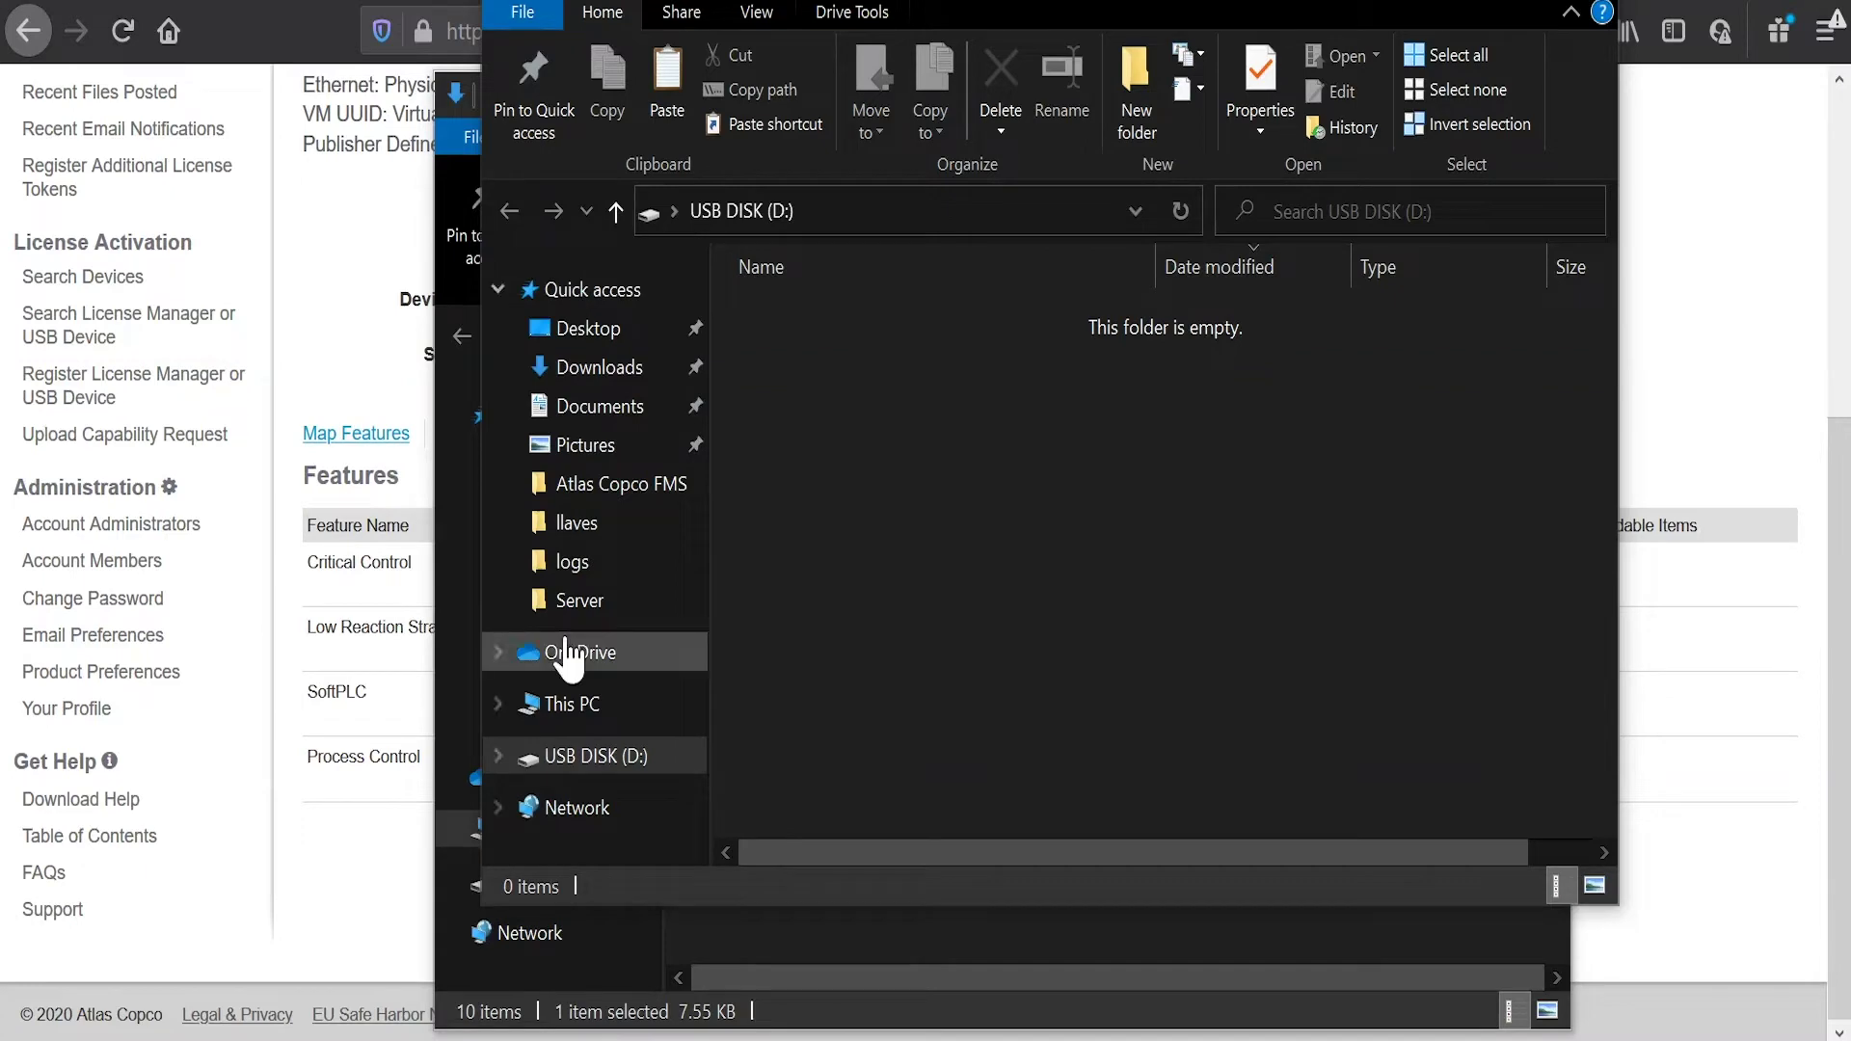
Step: Arrange the USB drive and Downloads windows and copy 1590091(1).bin
double_click(1209, 14)
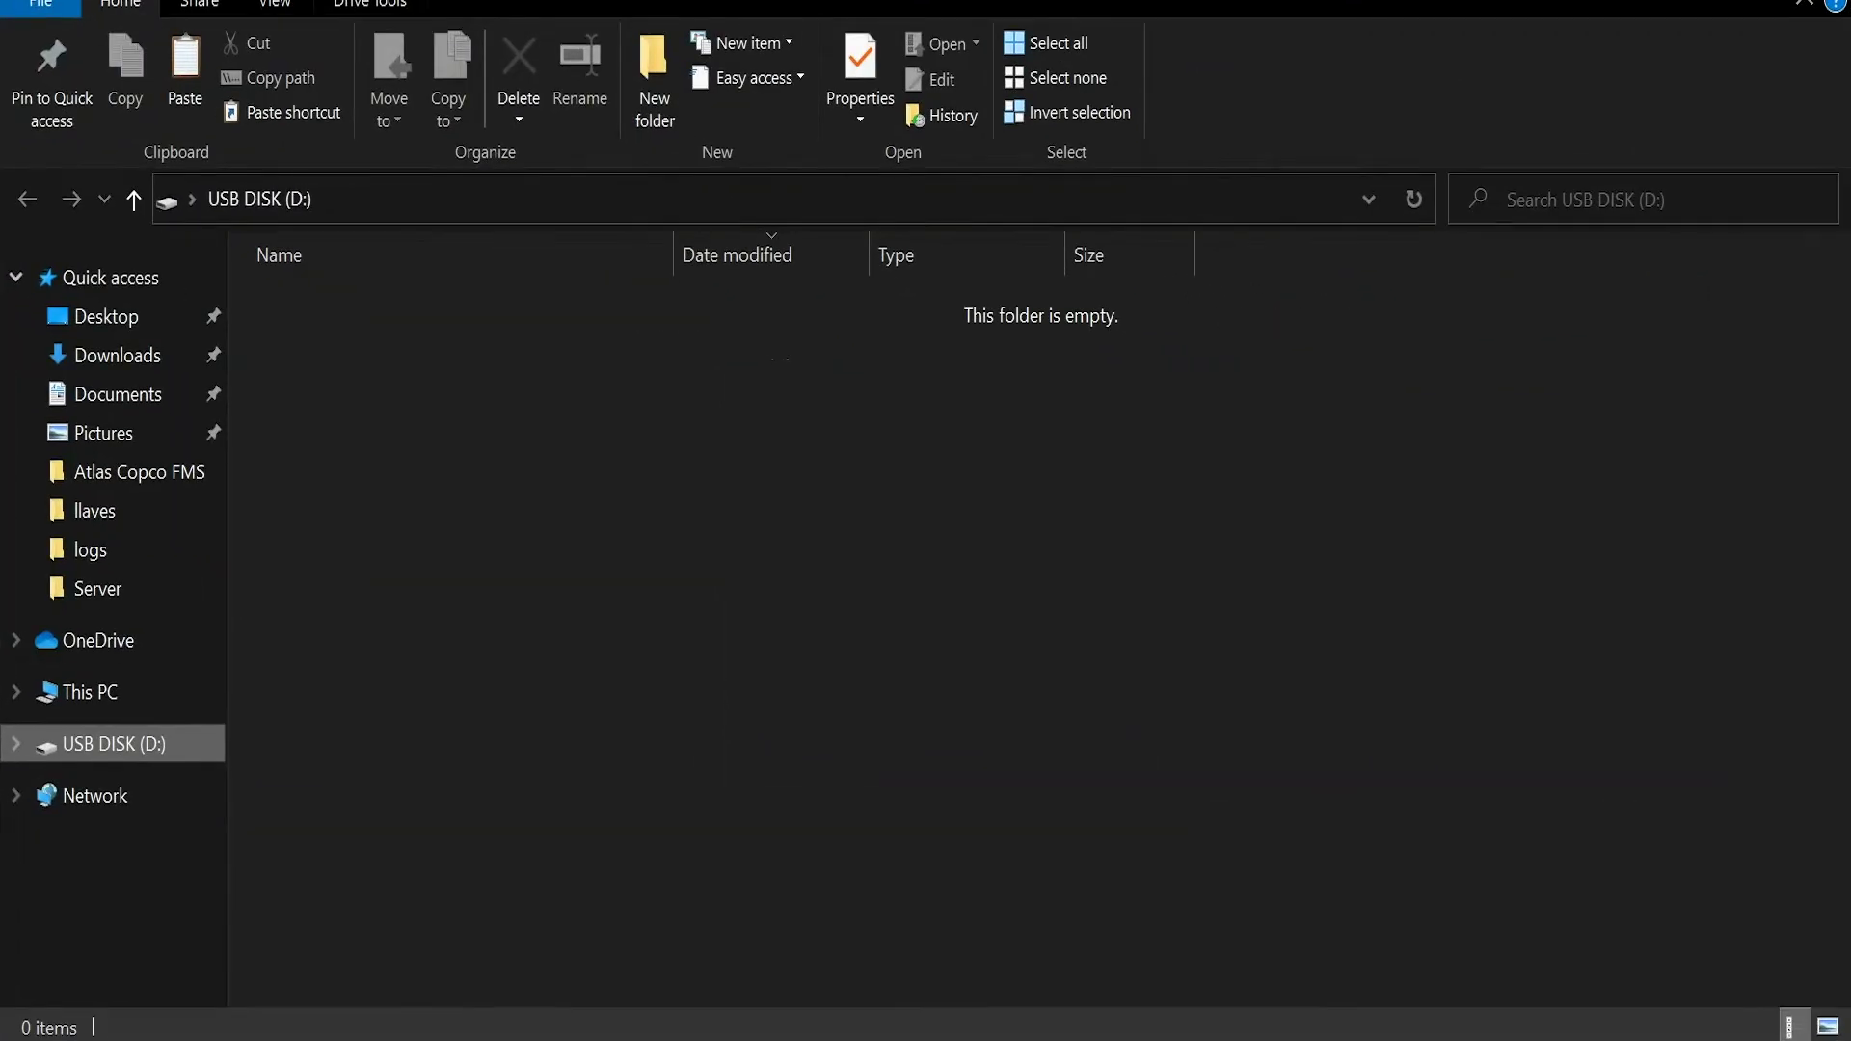
key("super+Down")
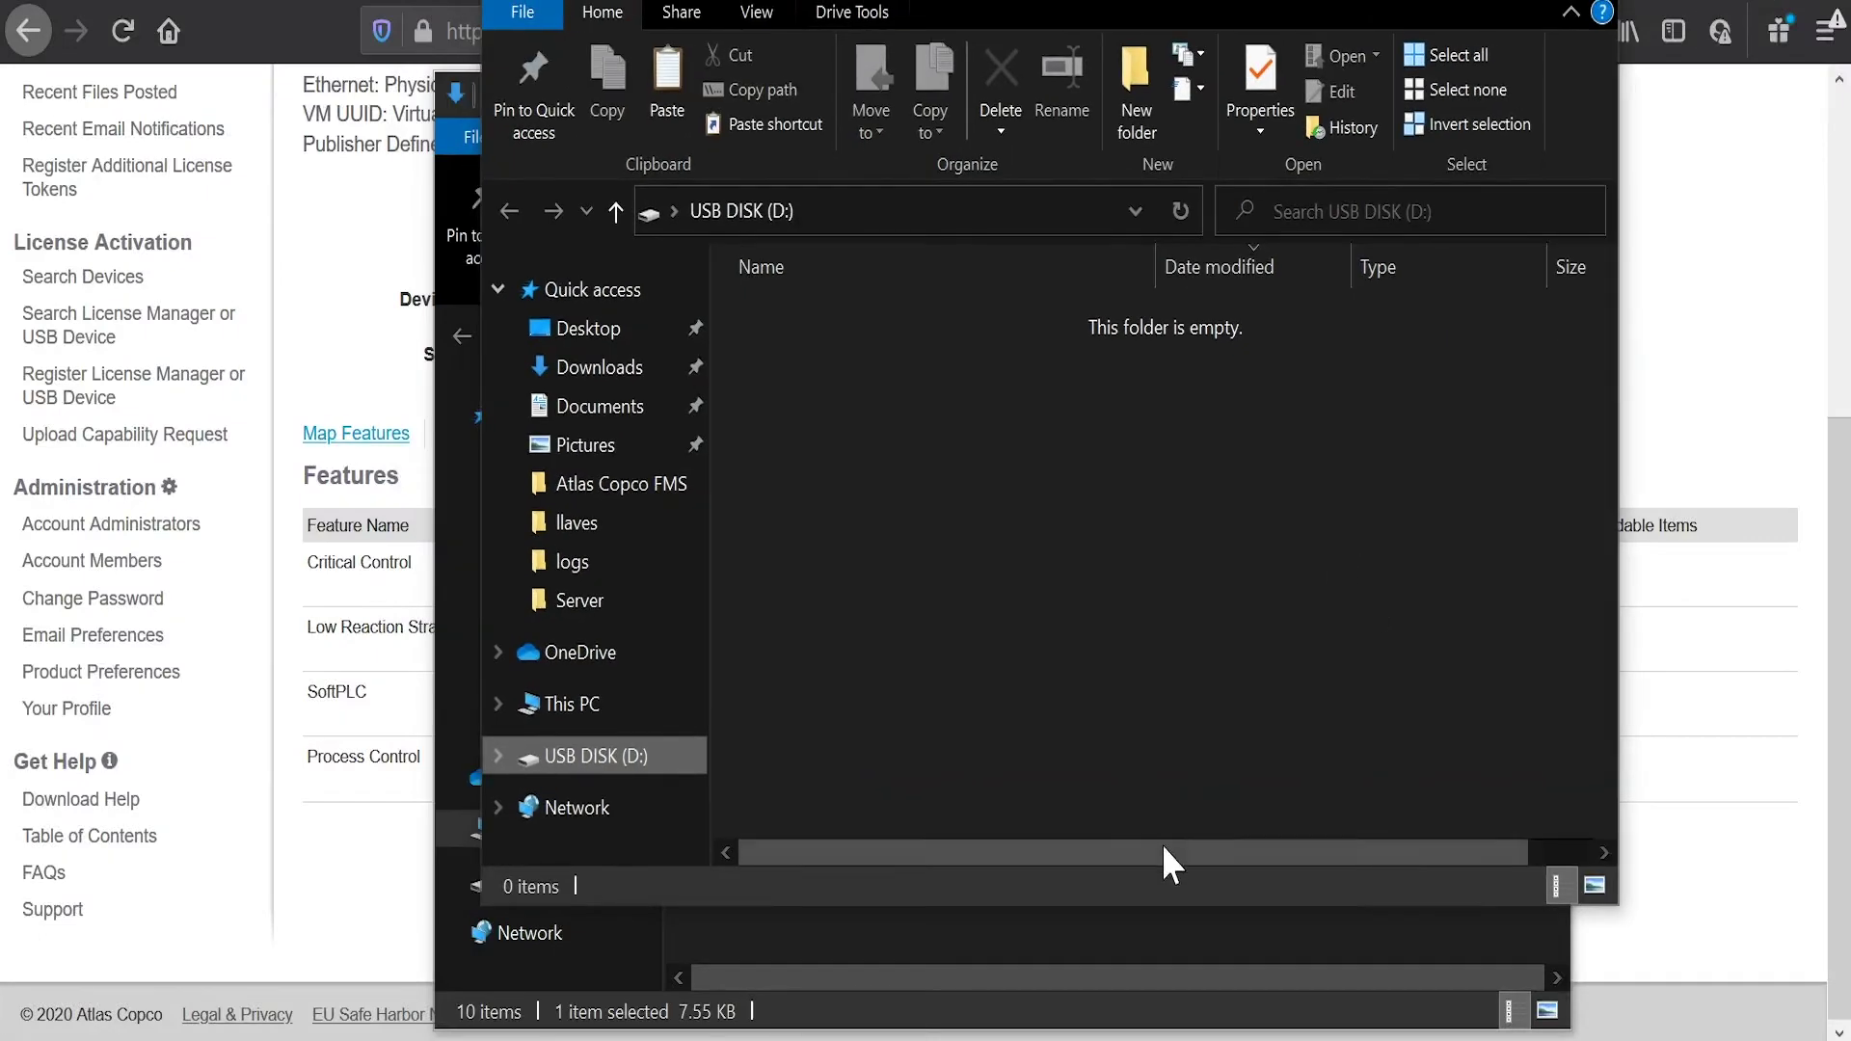
left_click(1120, 942)
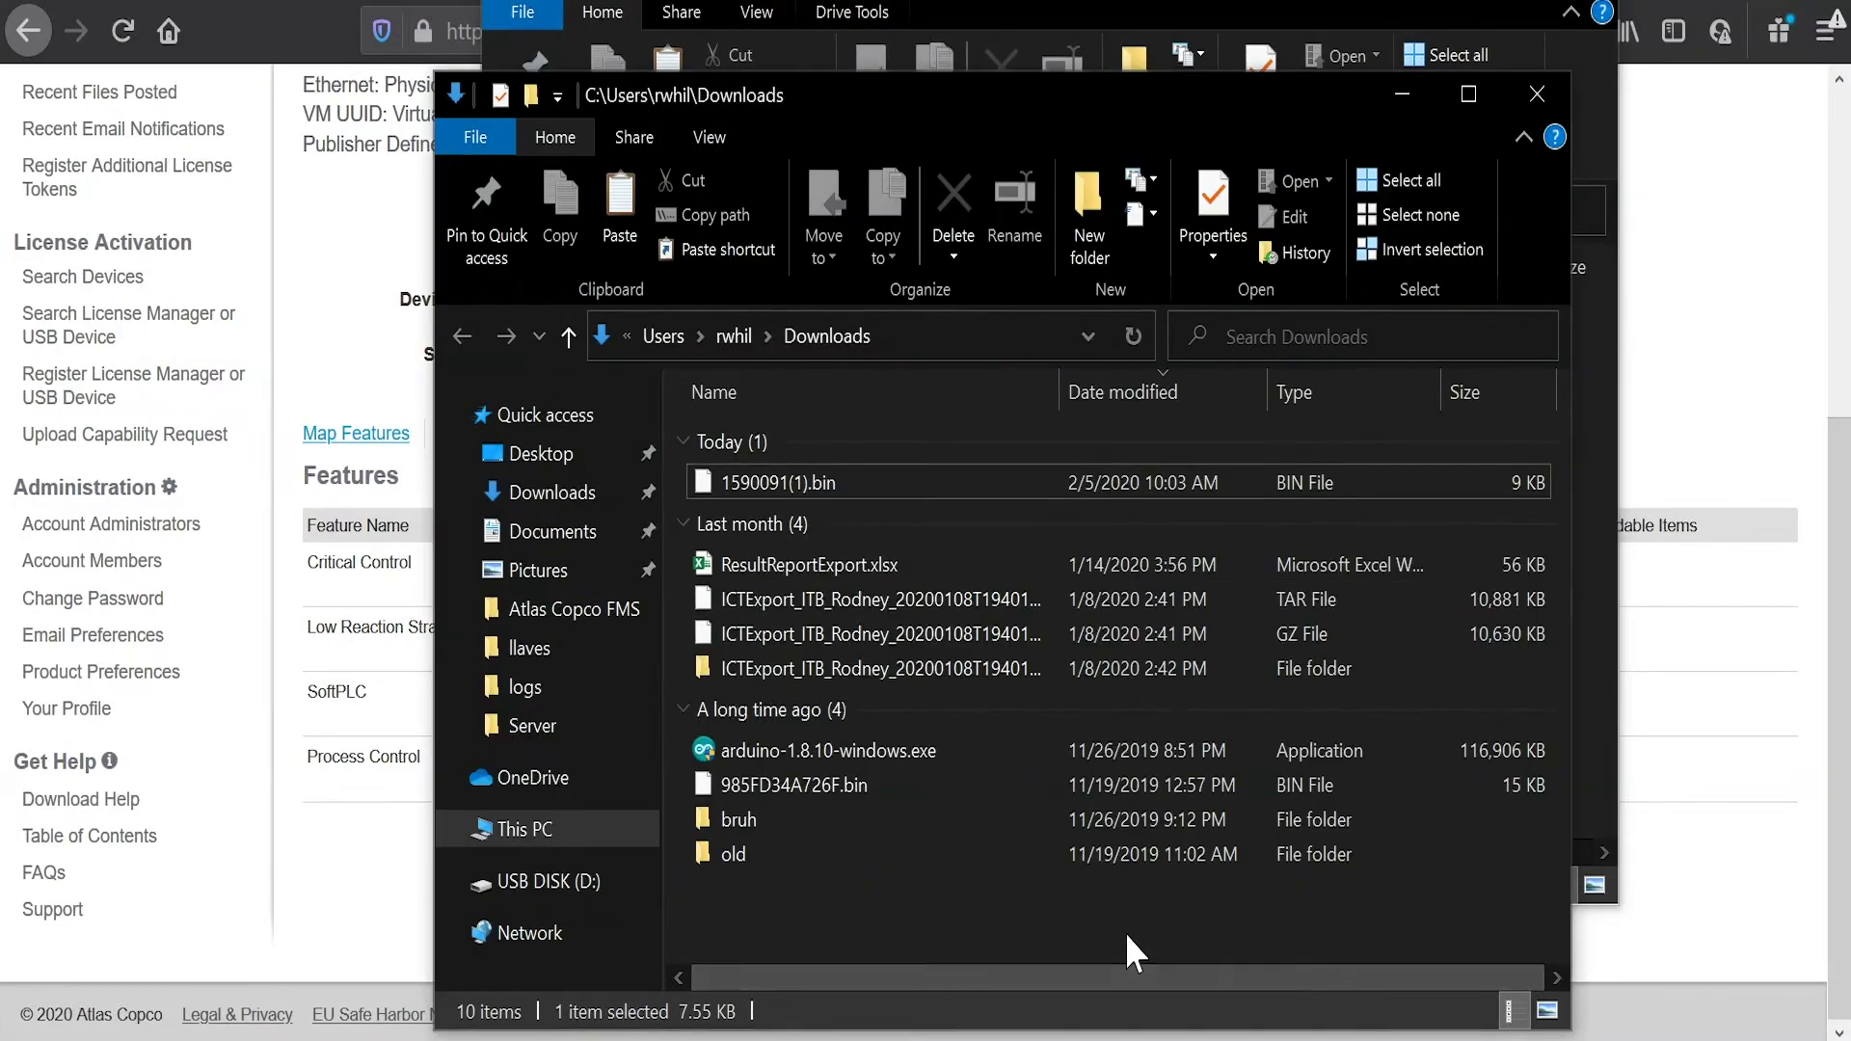
right_click(802, 482)
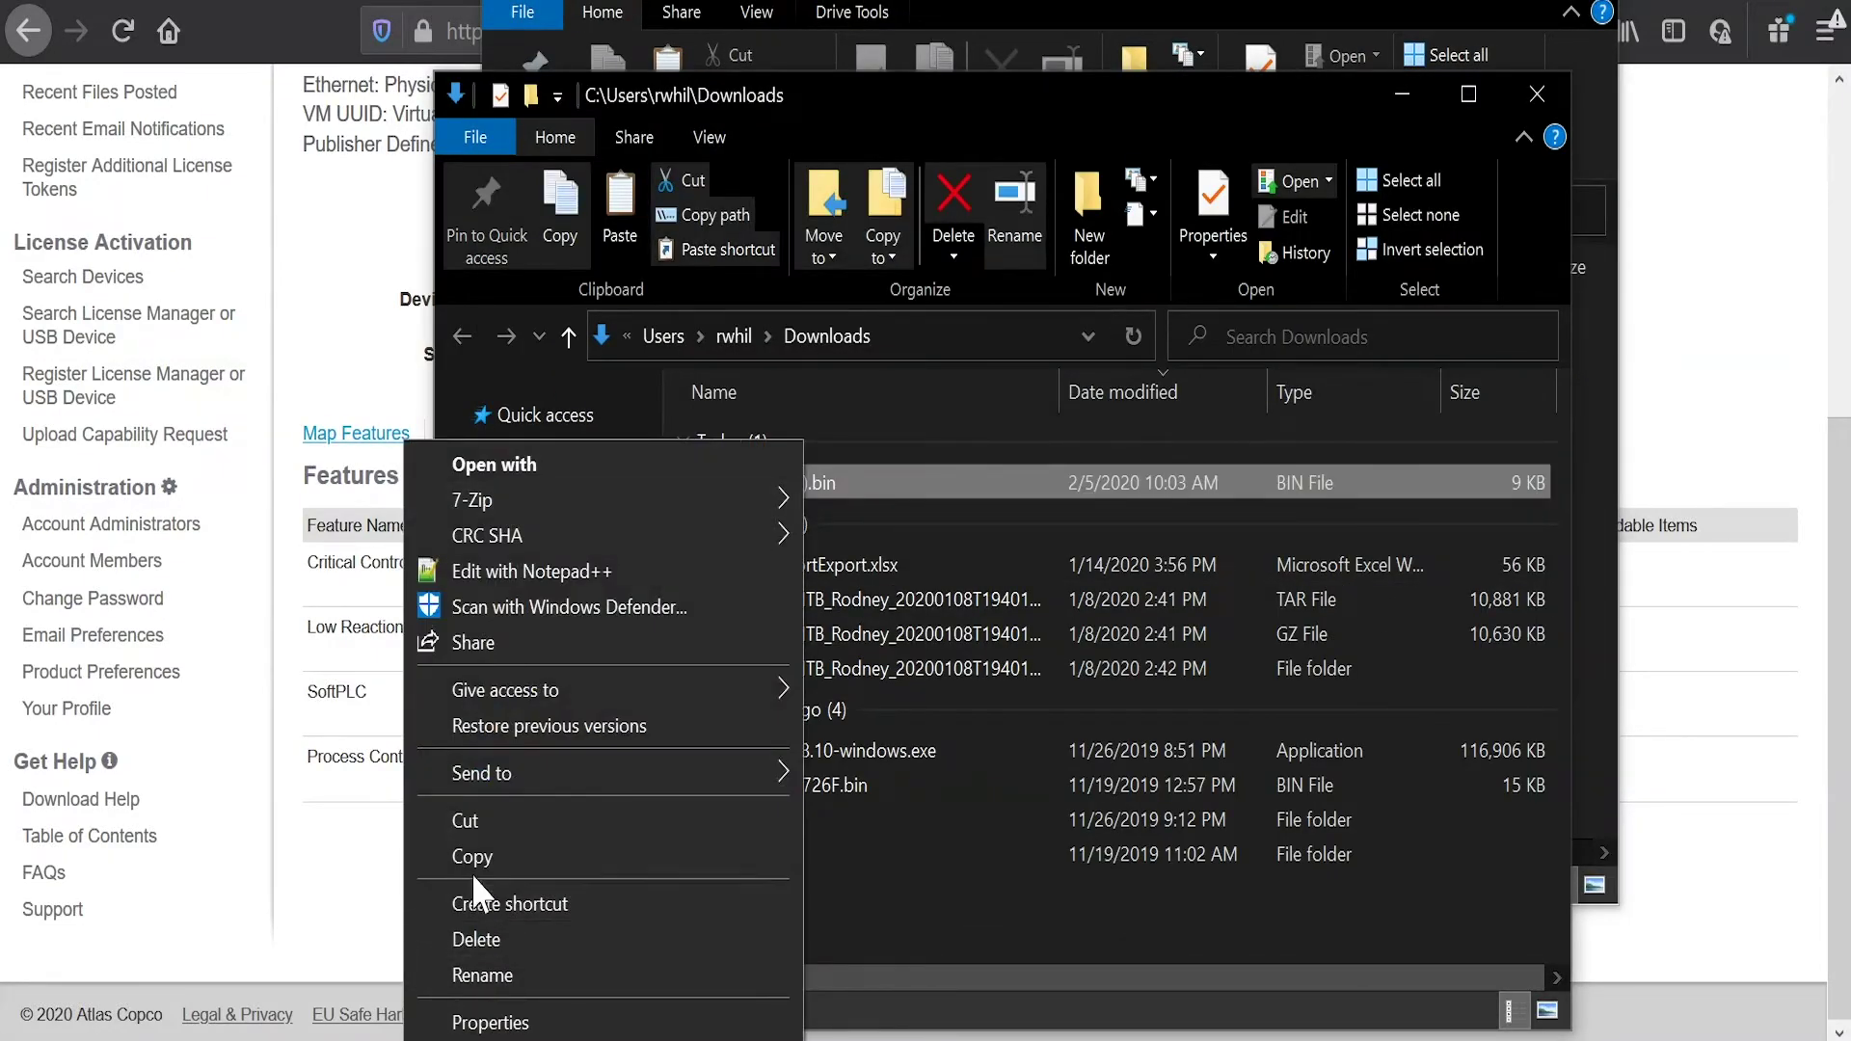
left_click(449, 856)
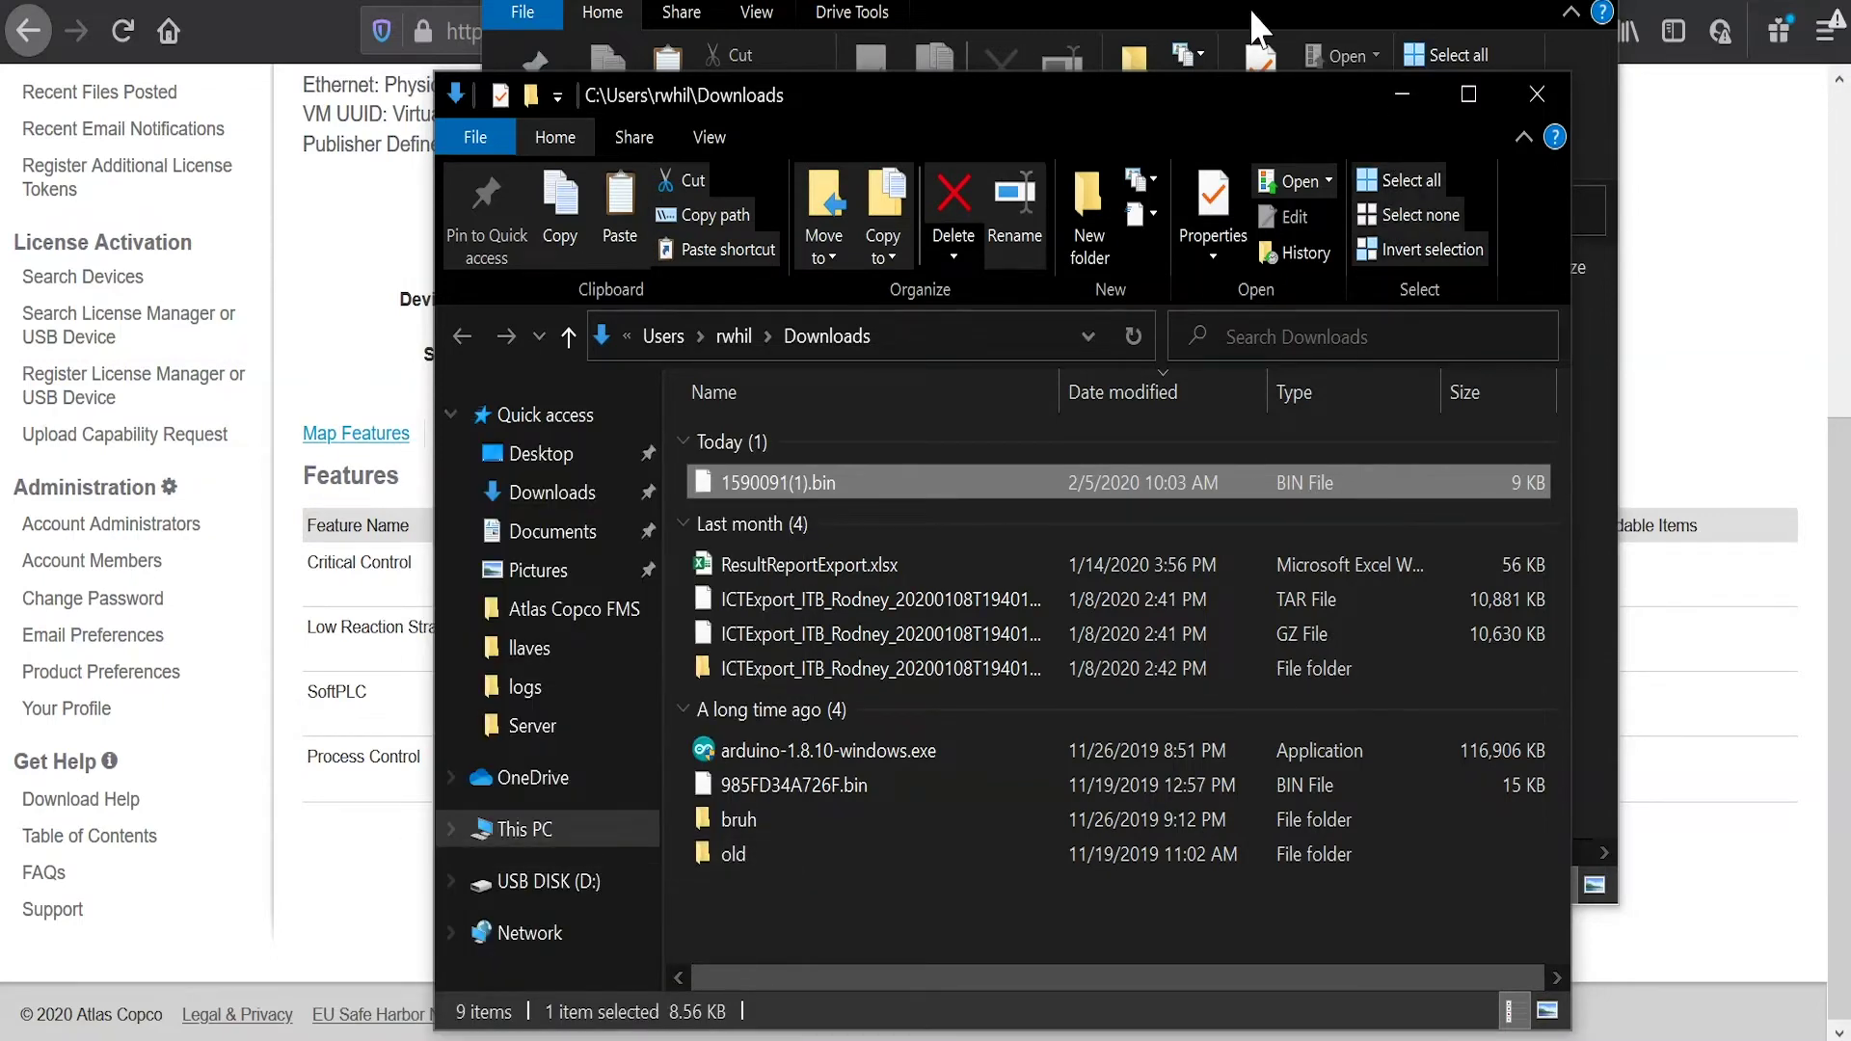
Step: Paste 1590091(1).bin onto USB DISK (D:) and safely eject the drive
left_click(1213, 11)
right_click(1137, 390)
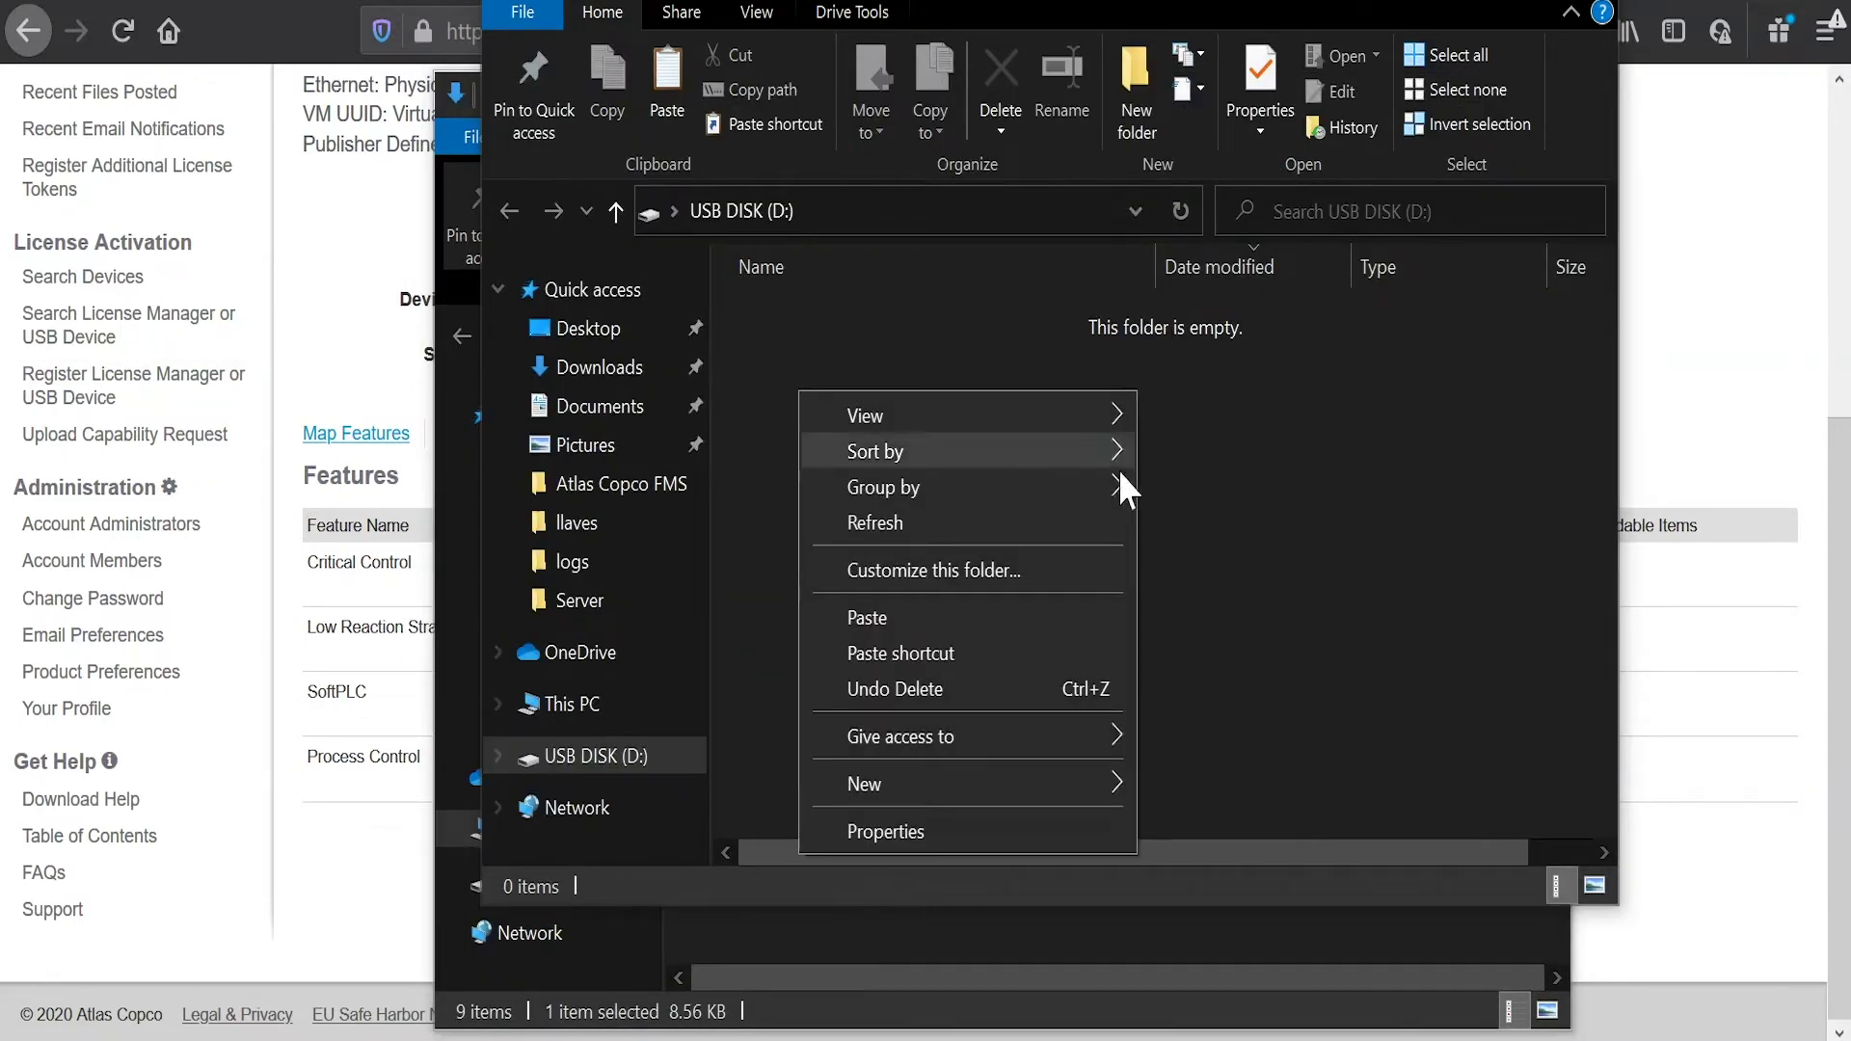
left_click(1043, 619)
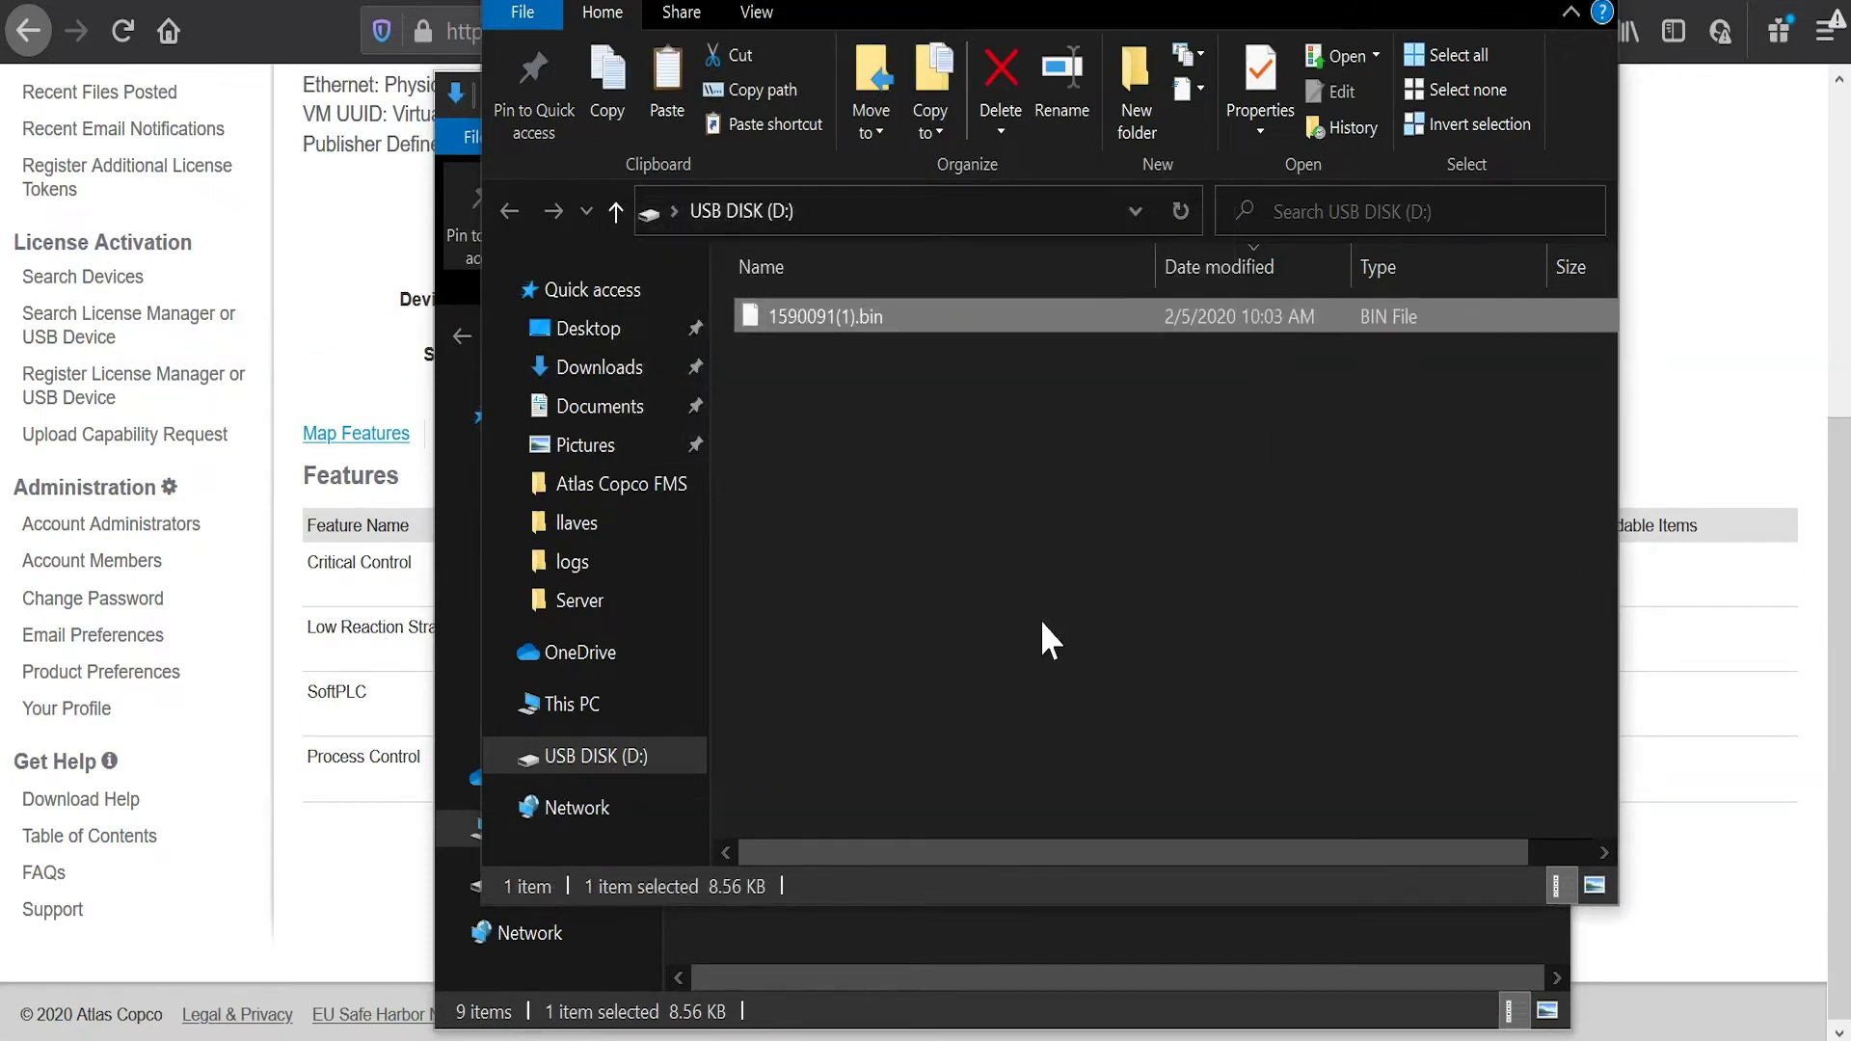
left_click(1039, 619)
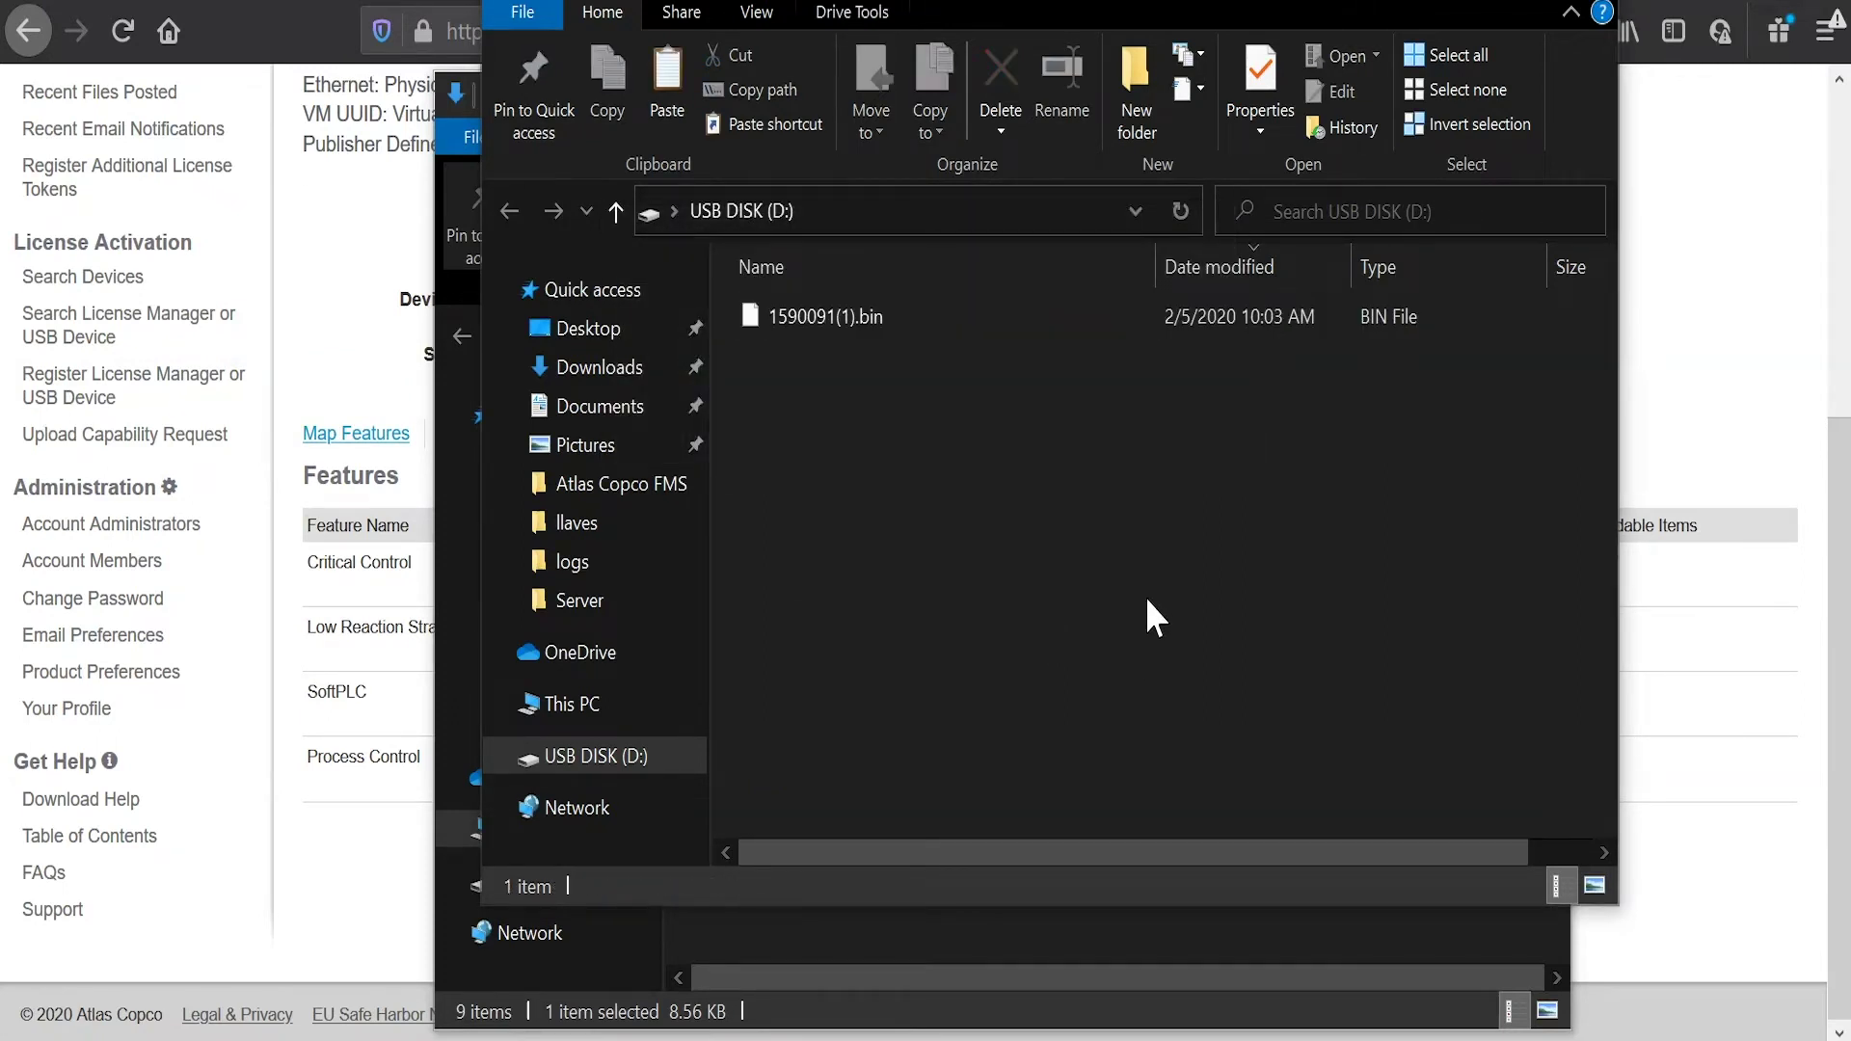
right_click(571, 771)
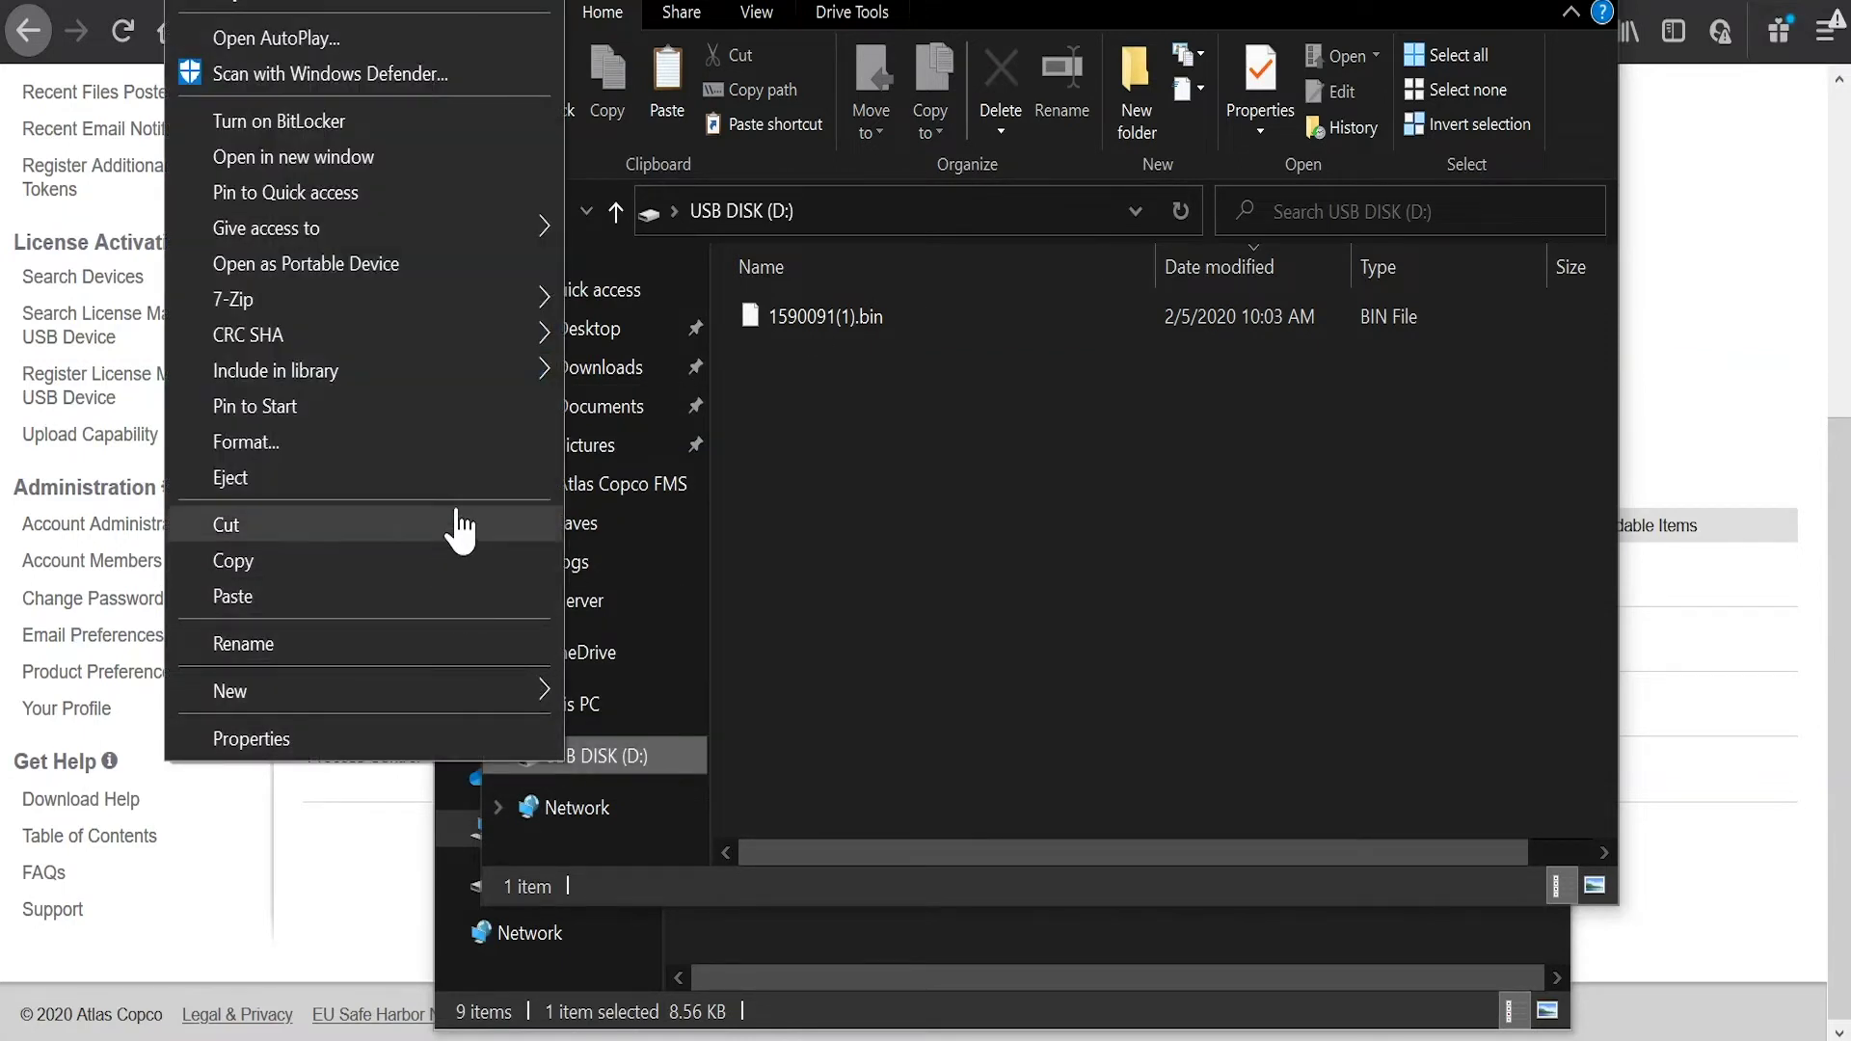
left_click(453, 476)
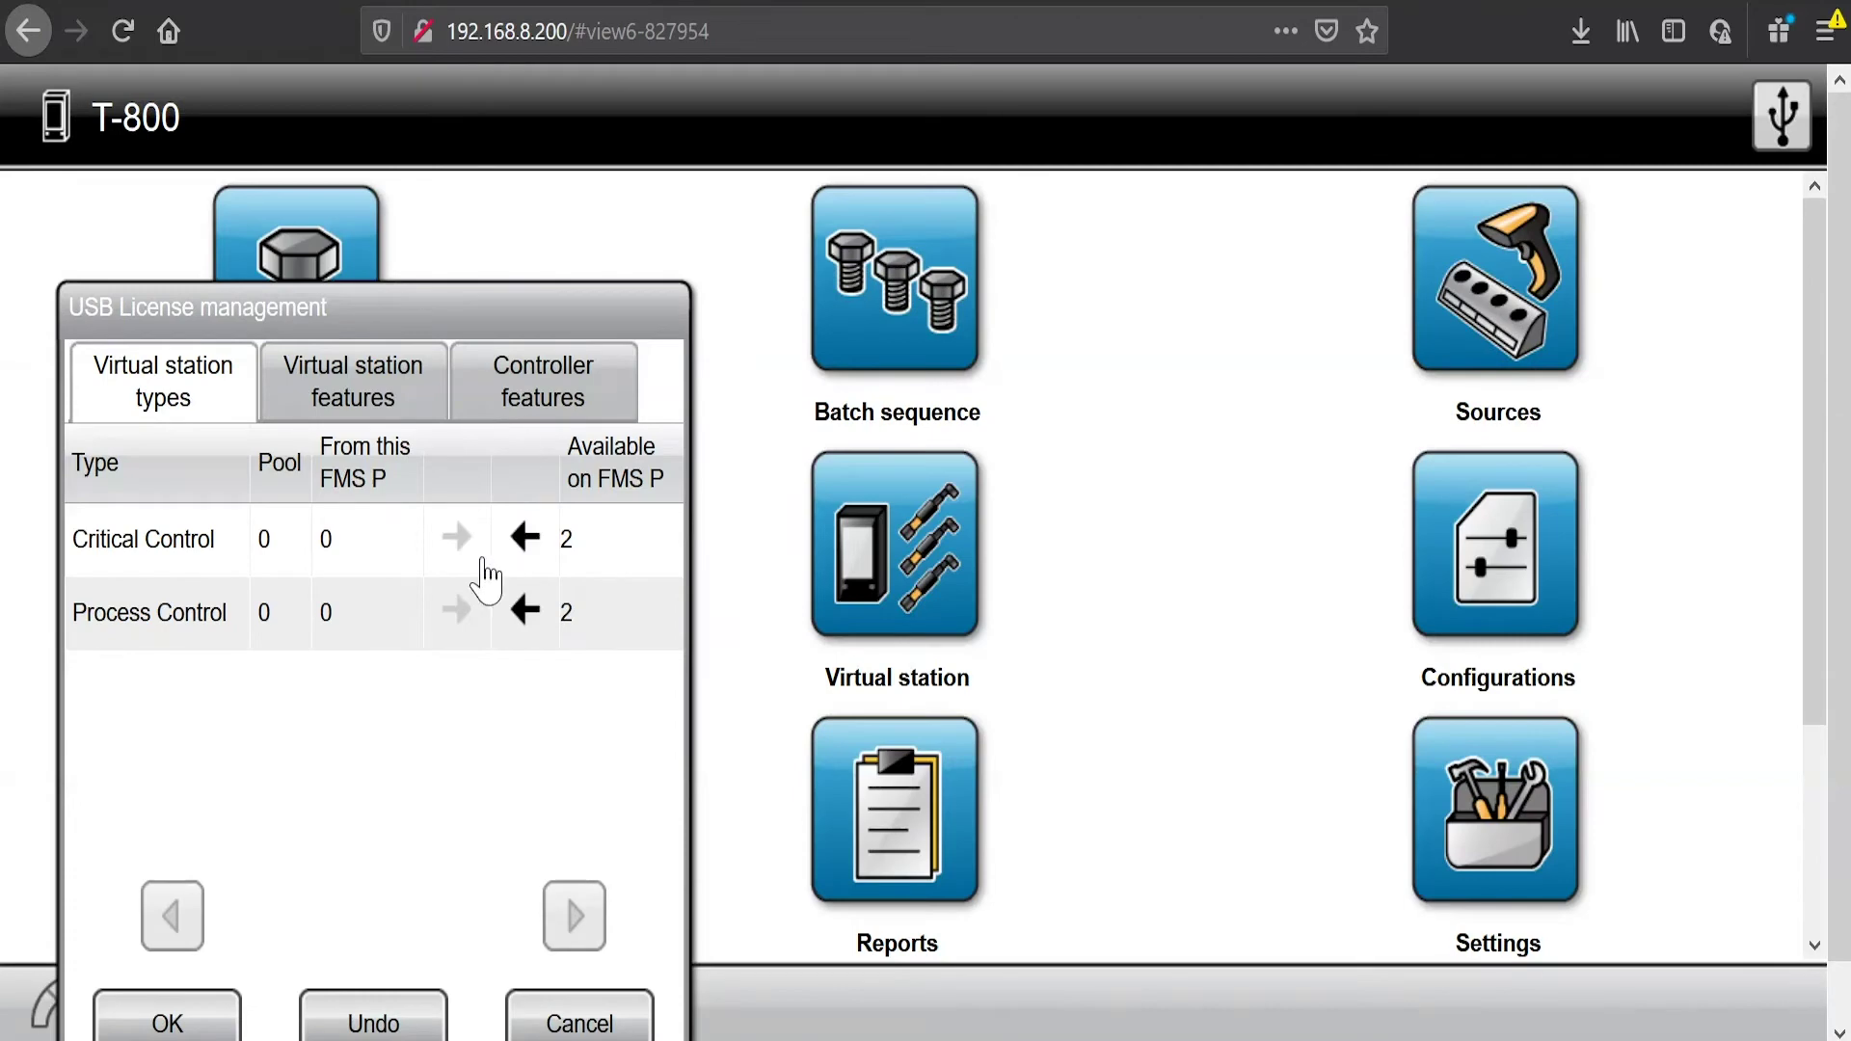
Step: Scroll through USB License management showing Critical Control and Process Control availability
scroll(484, 578, "down", 1)
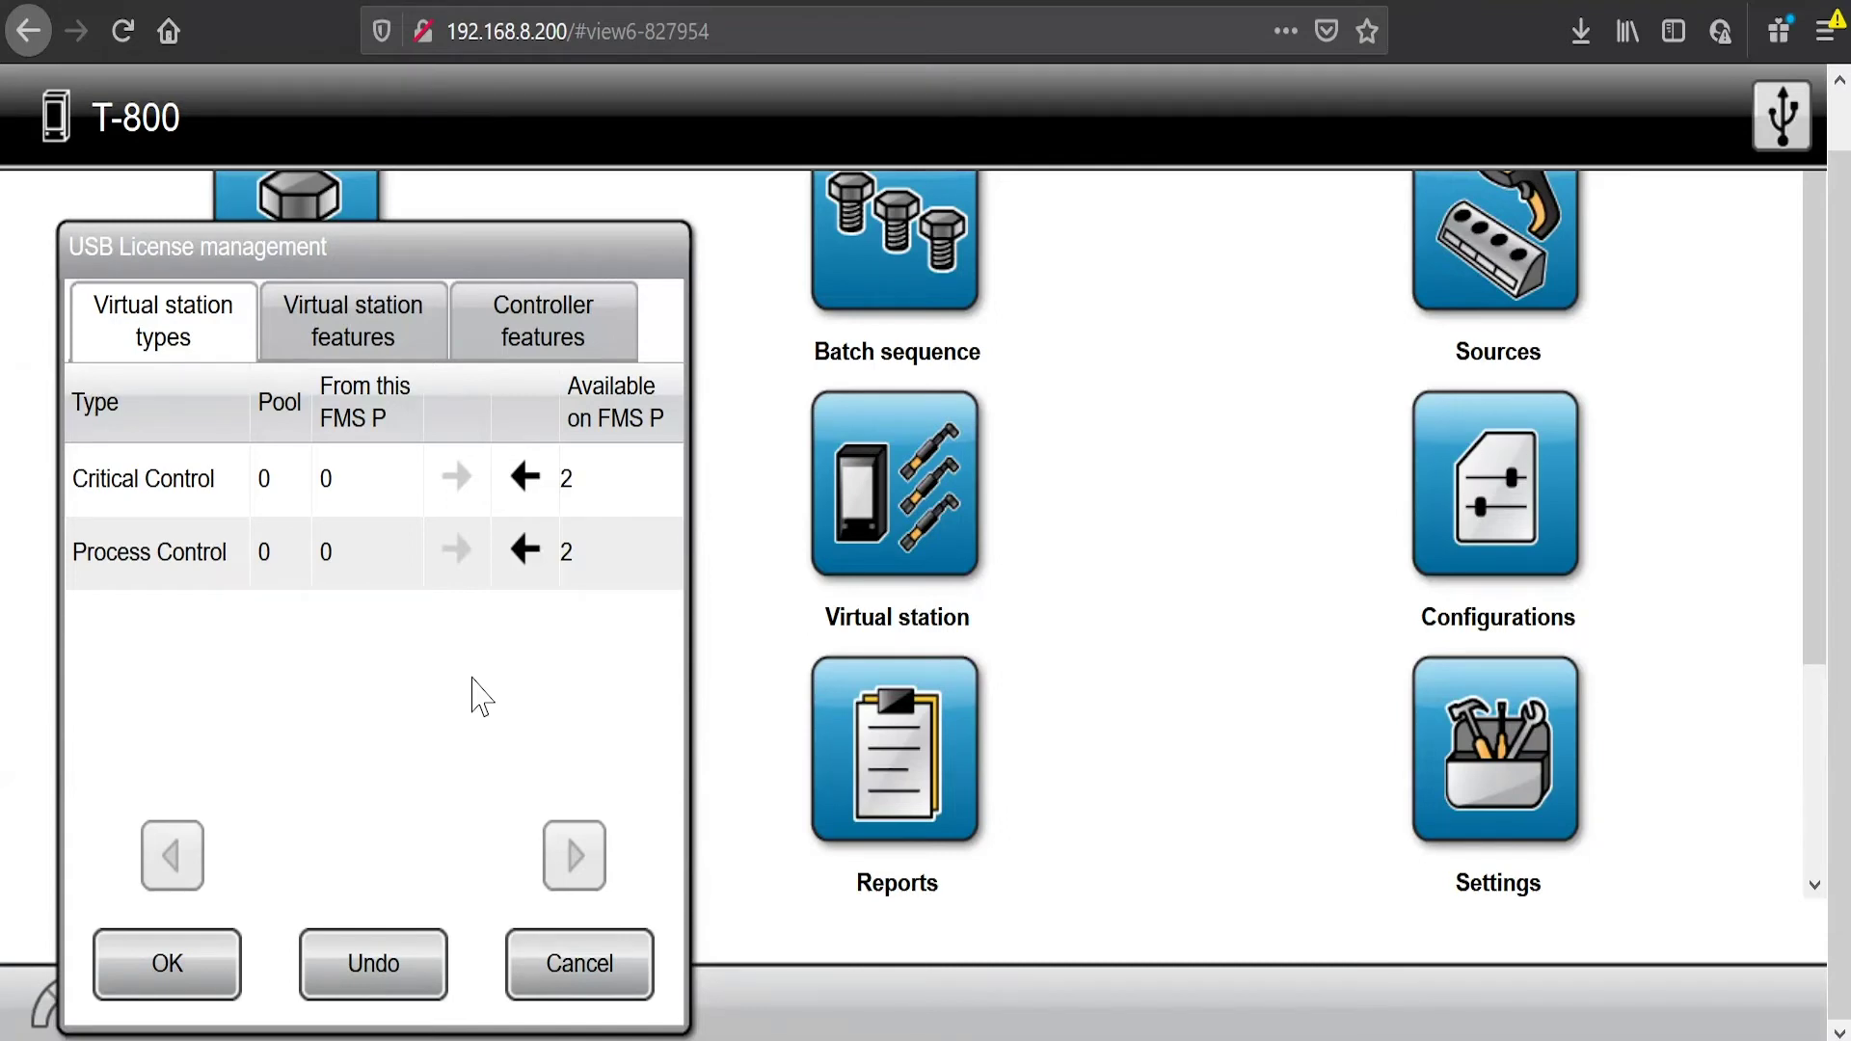
Step: Move one Critical Control, Low Reaction Strategies and Soft PLC license to the controller and sync
left_click(523, 475)
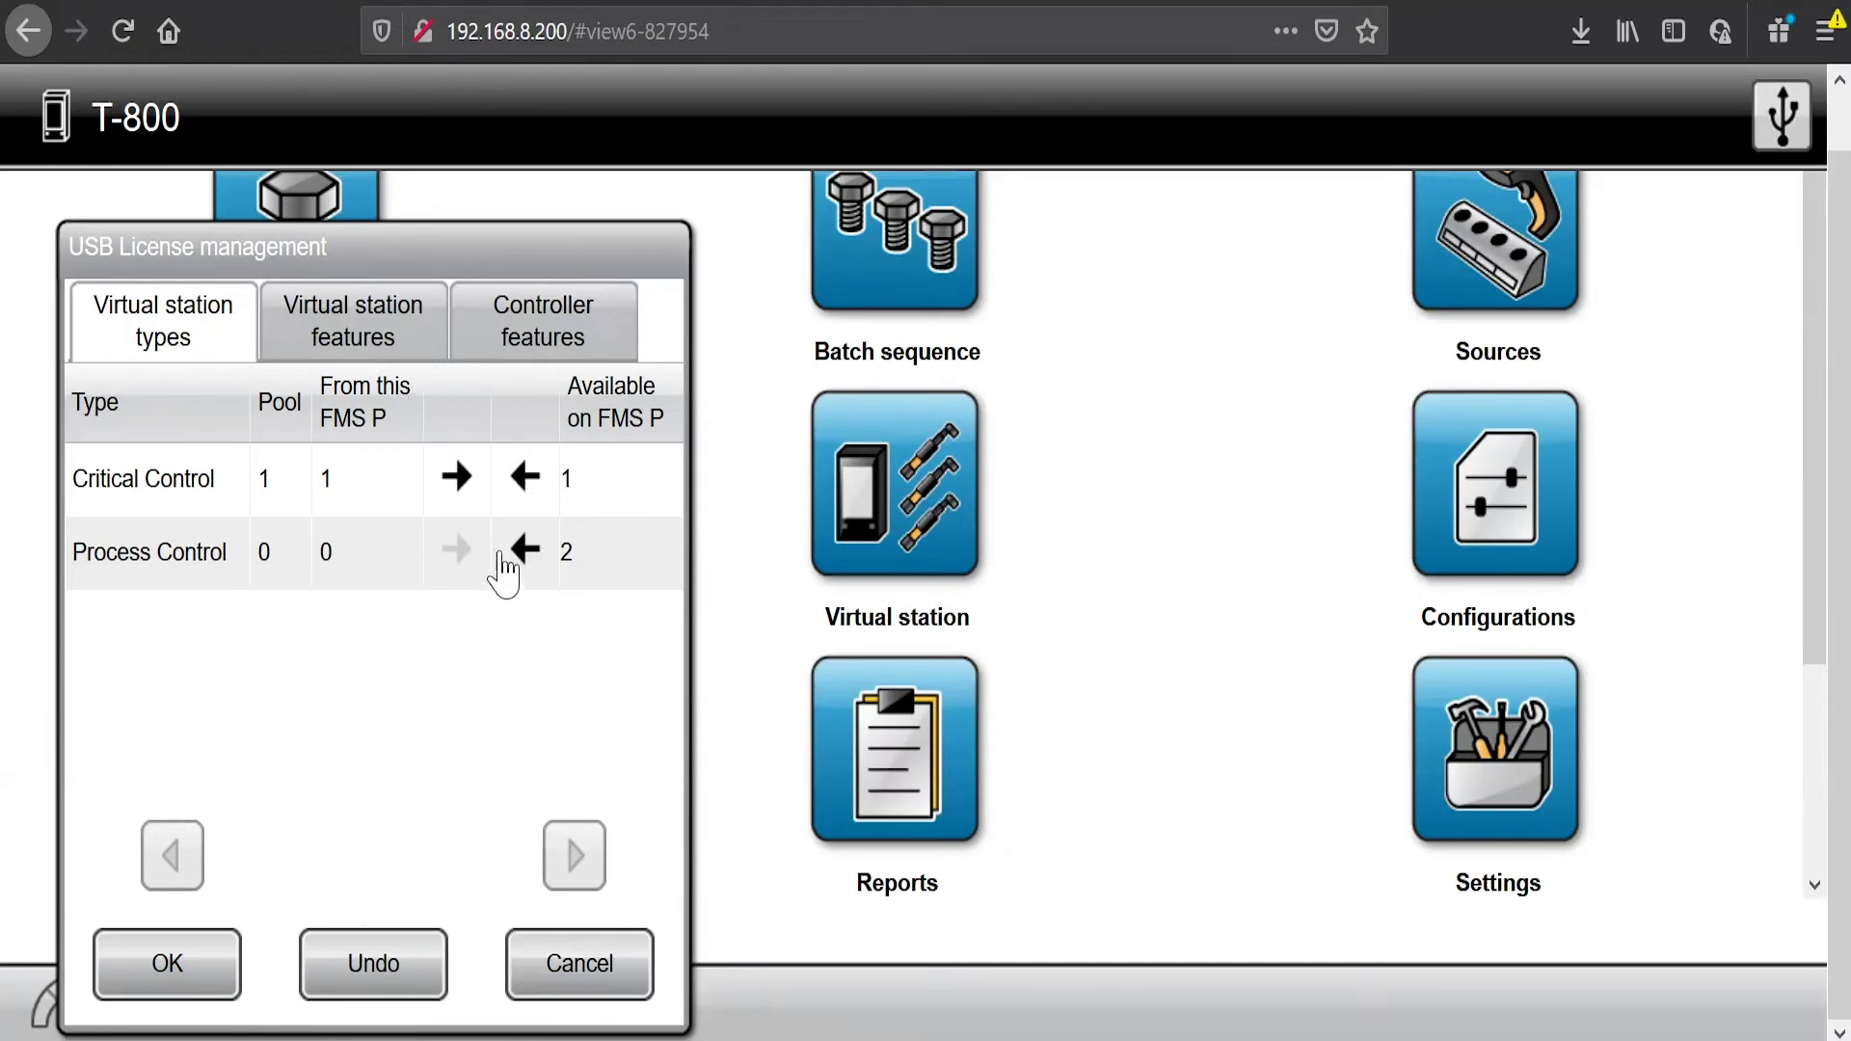
left_click(366, 339)
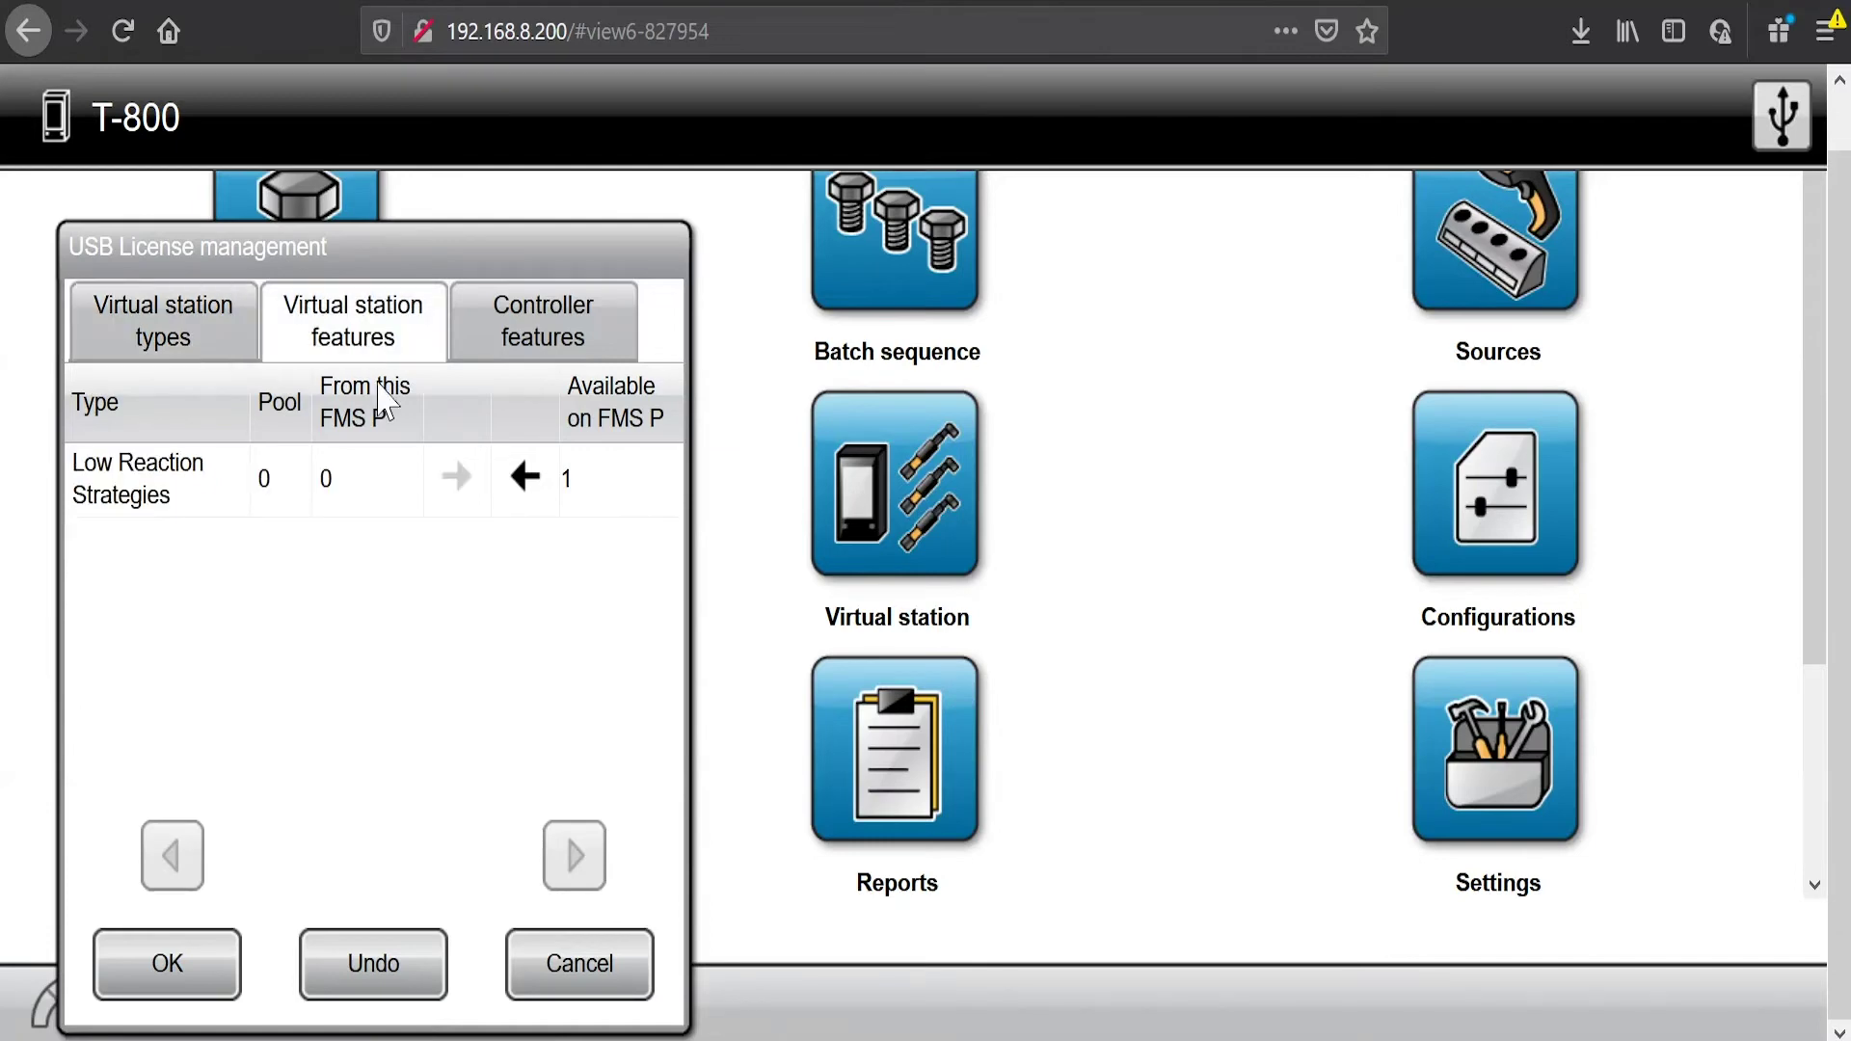
left_click(525, 477)
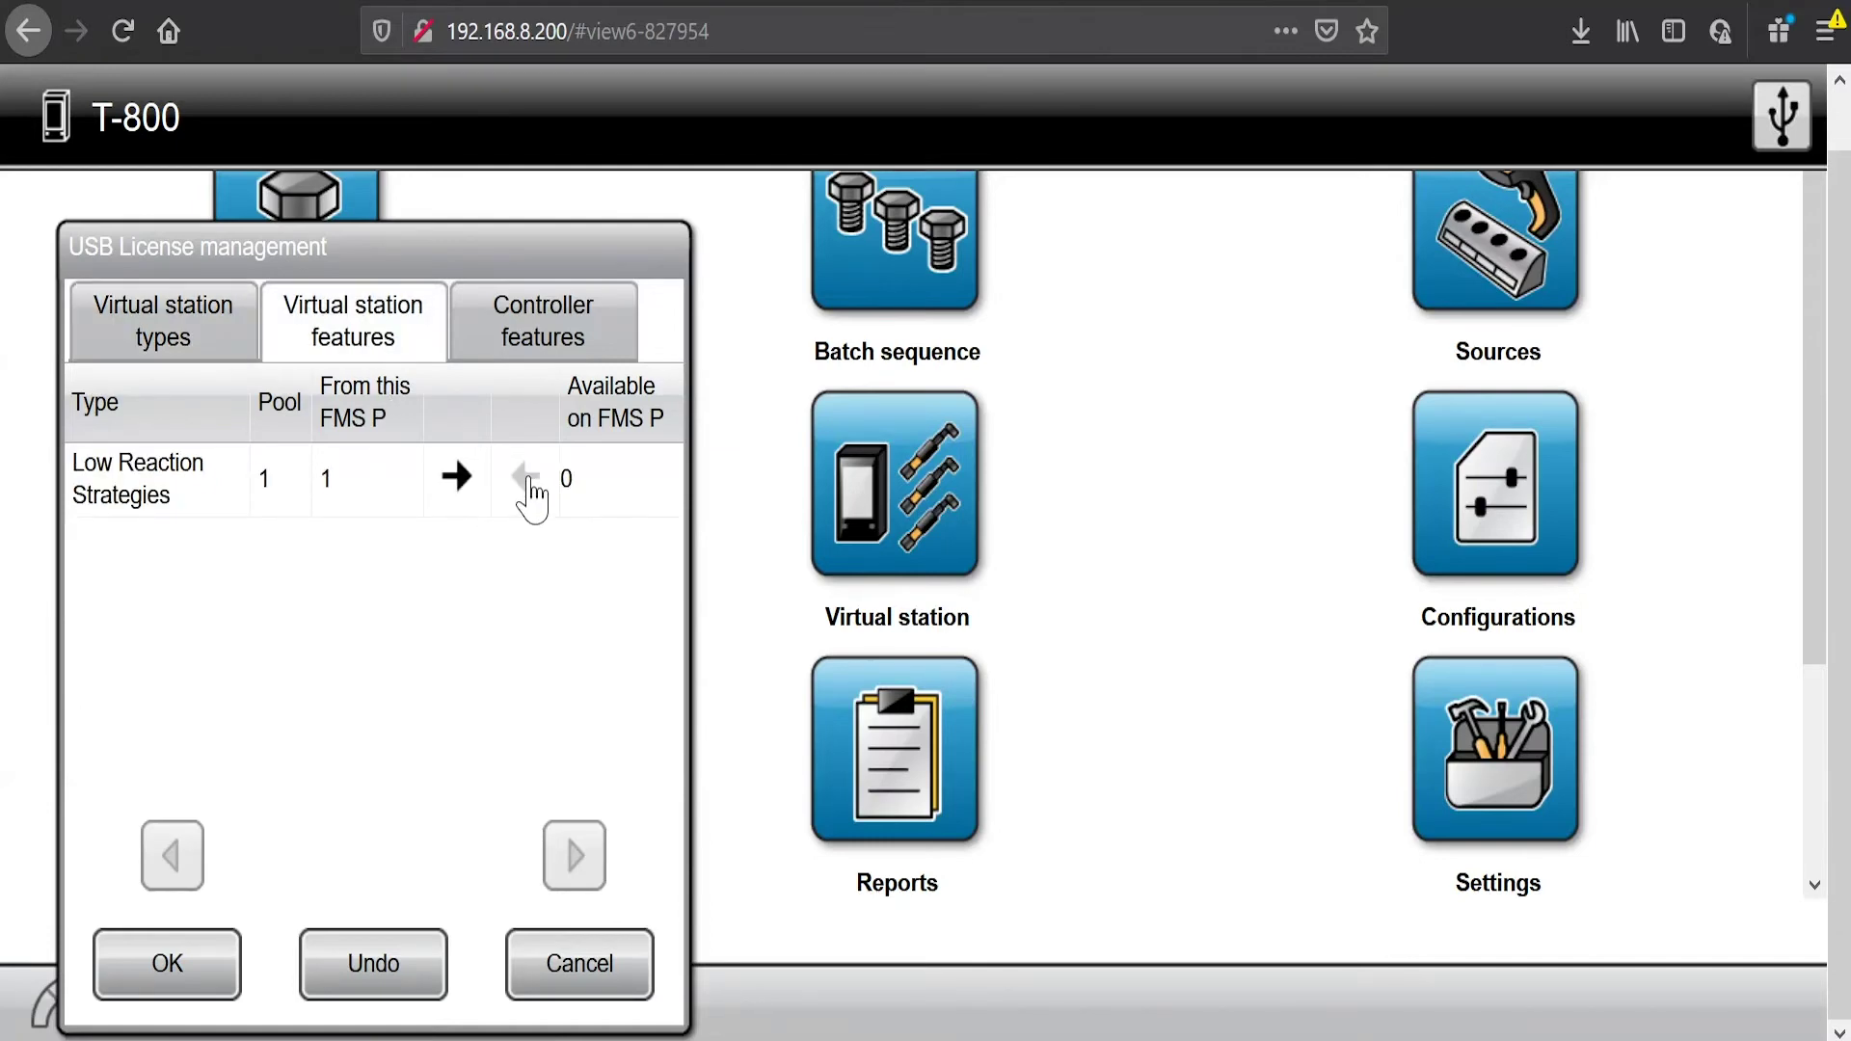
left_click(543, 313)
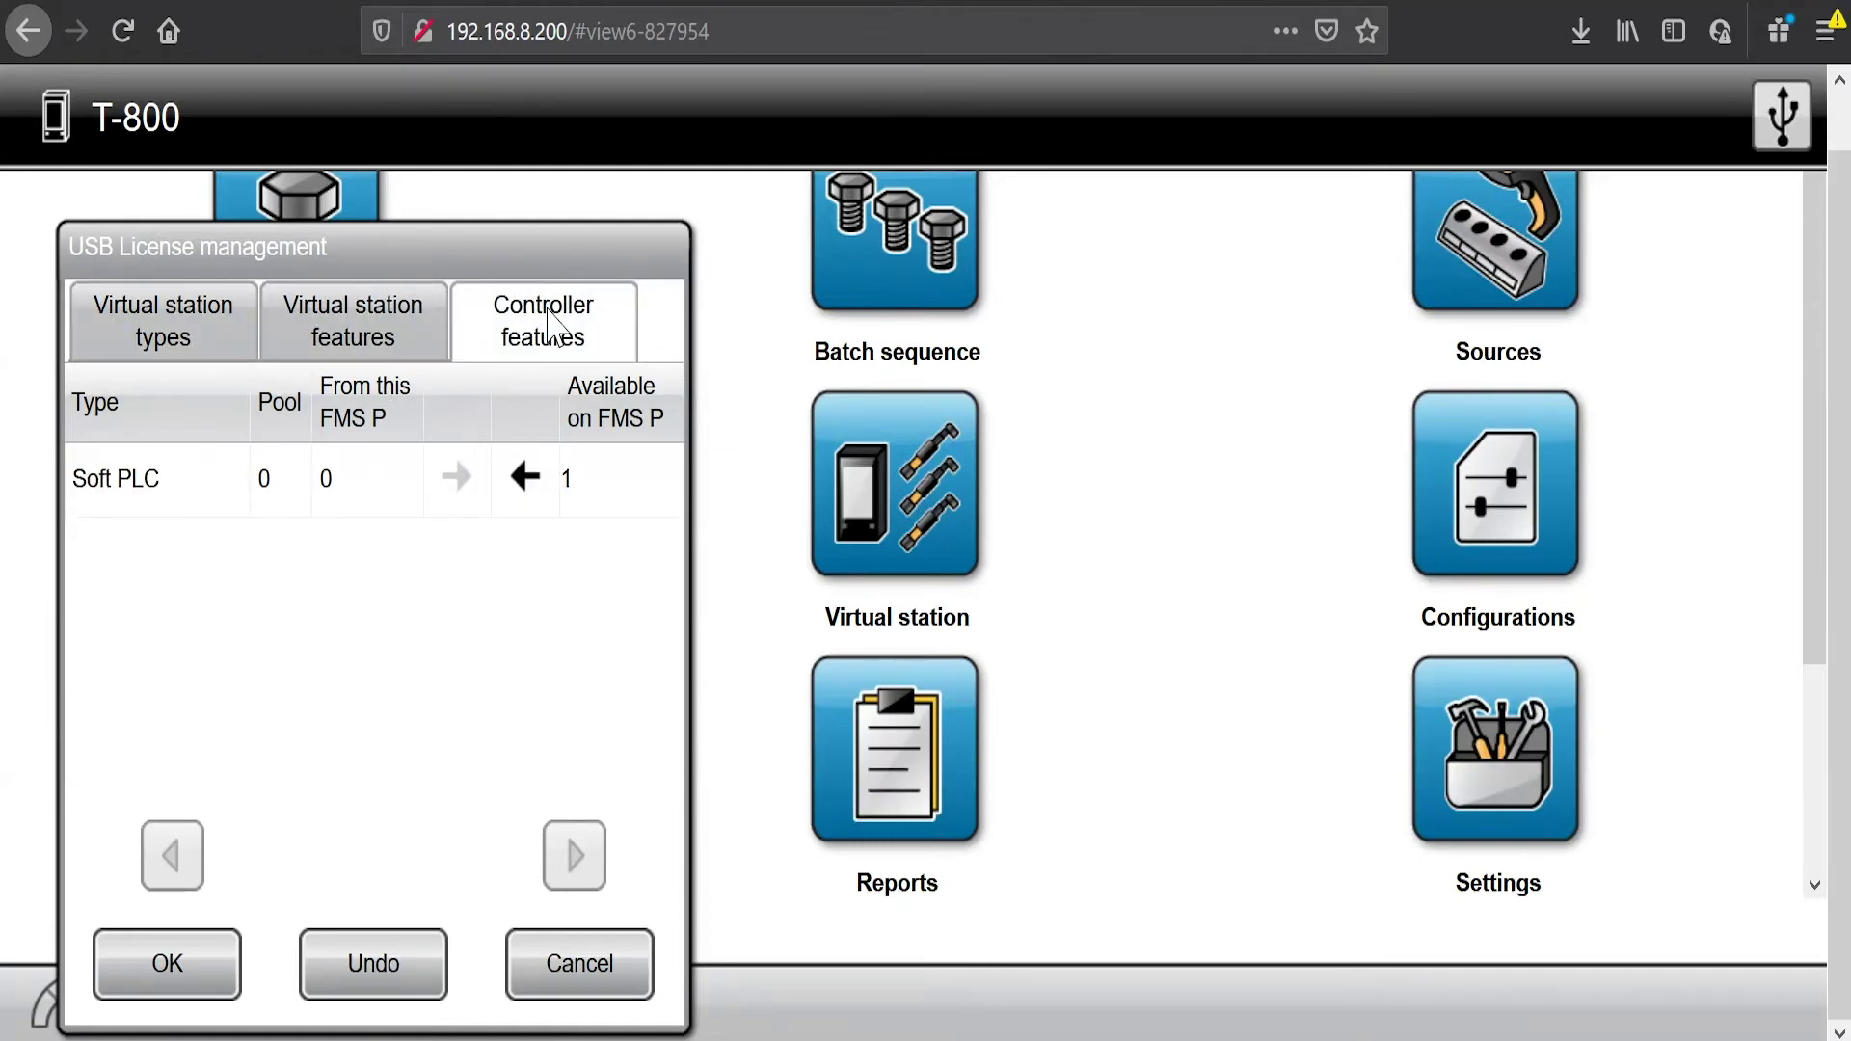
left_click(529, 482)
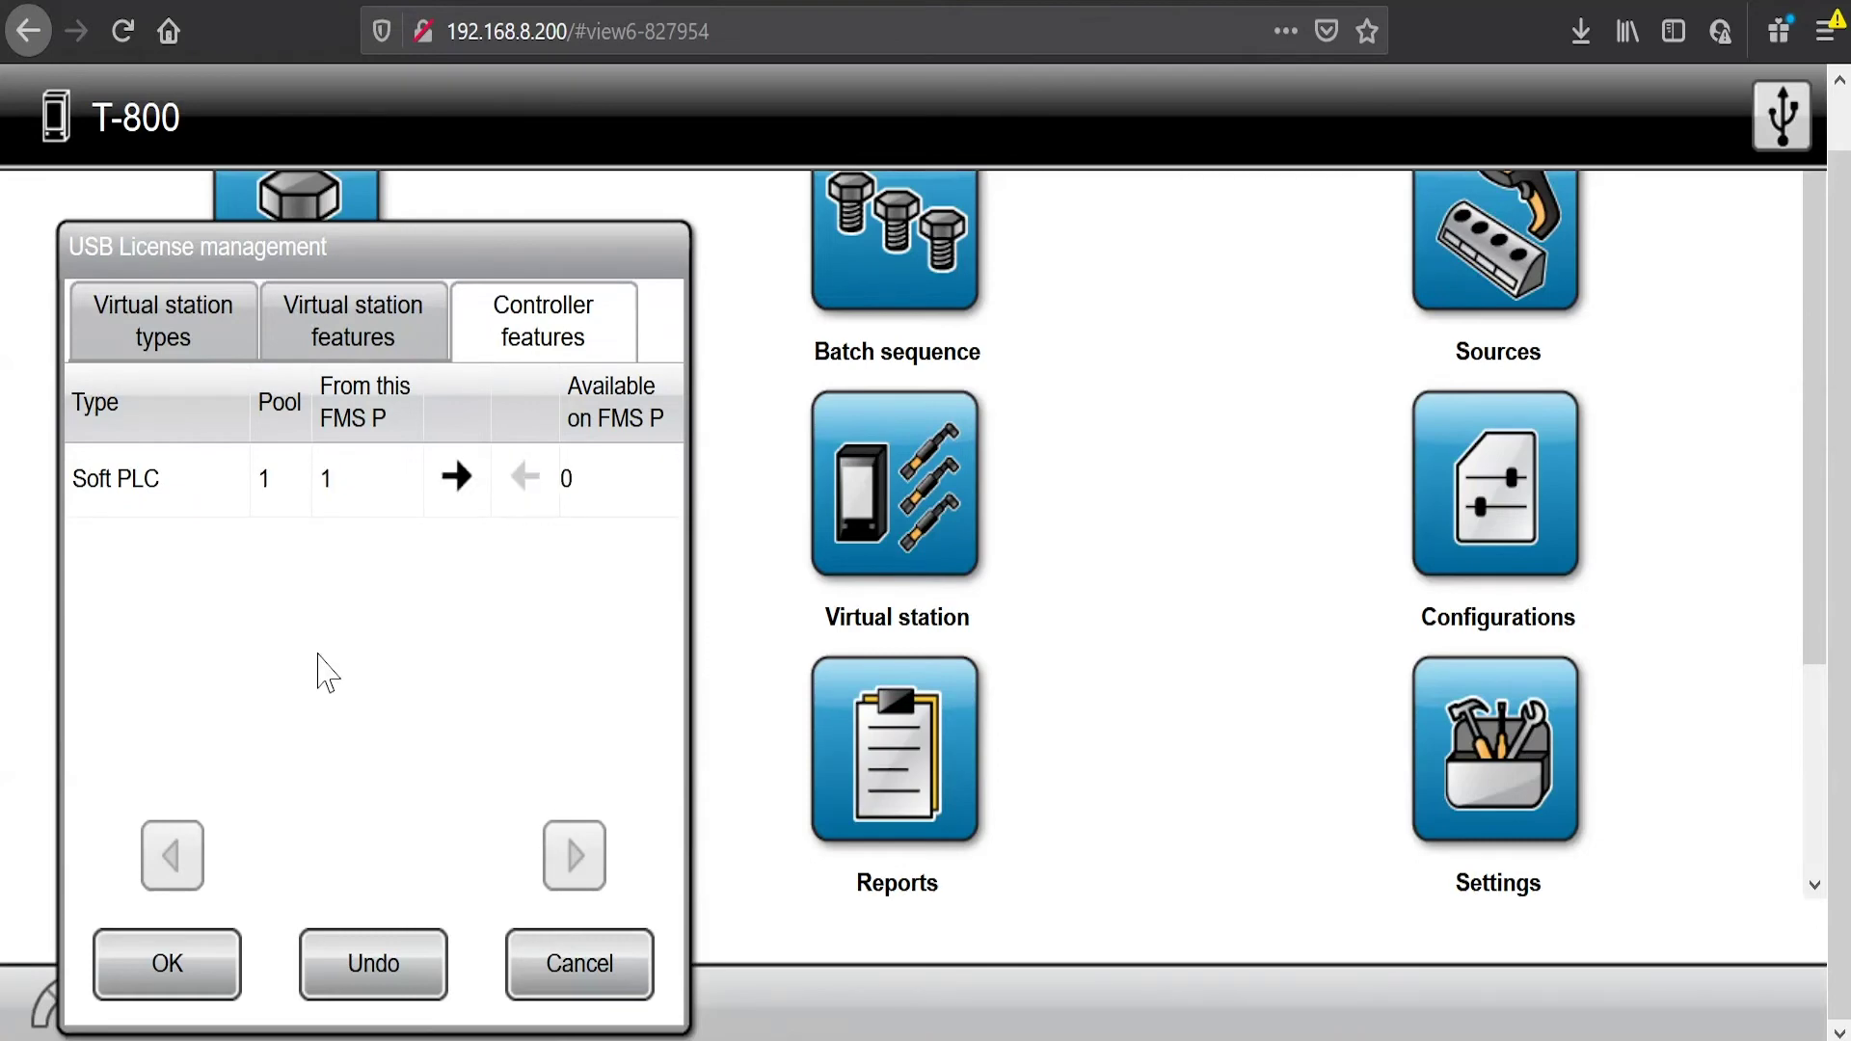
left_click(149, 976)
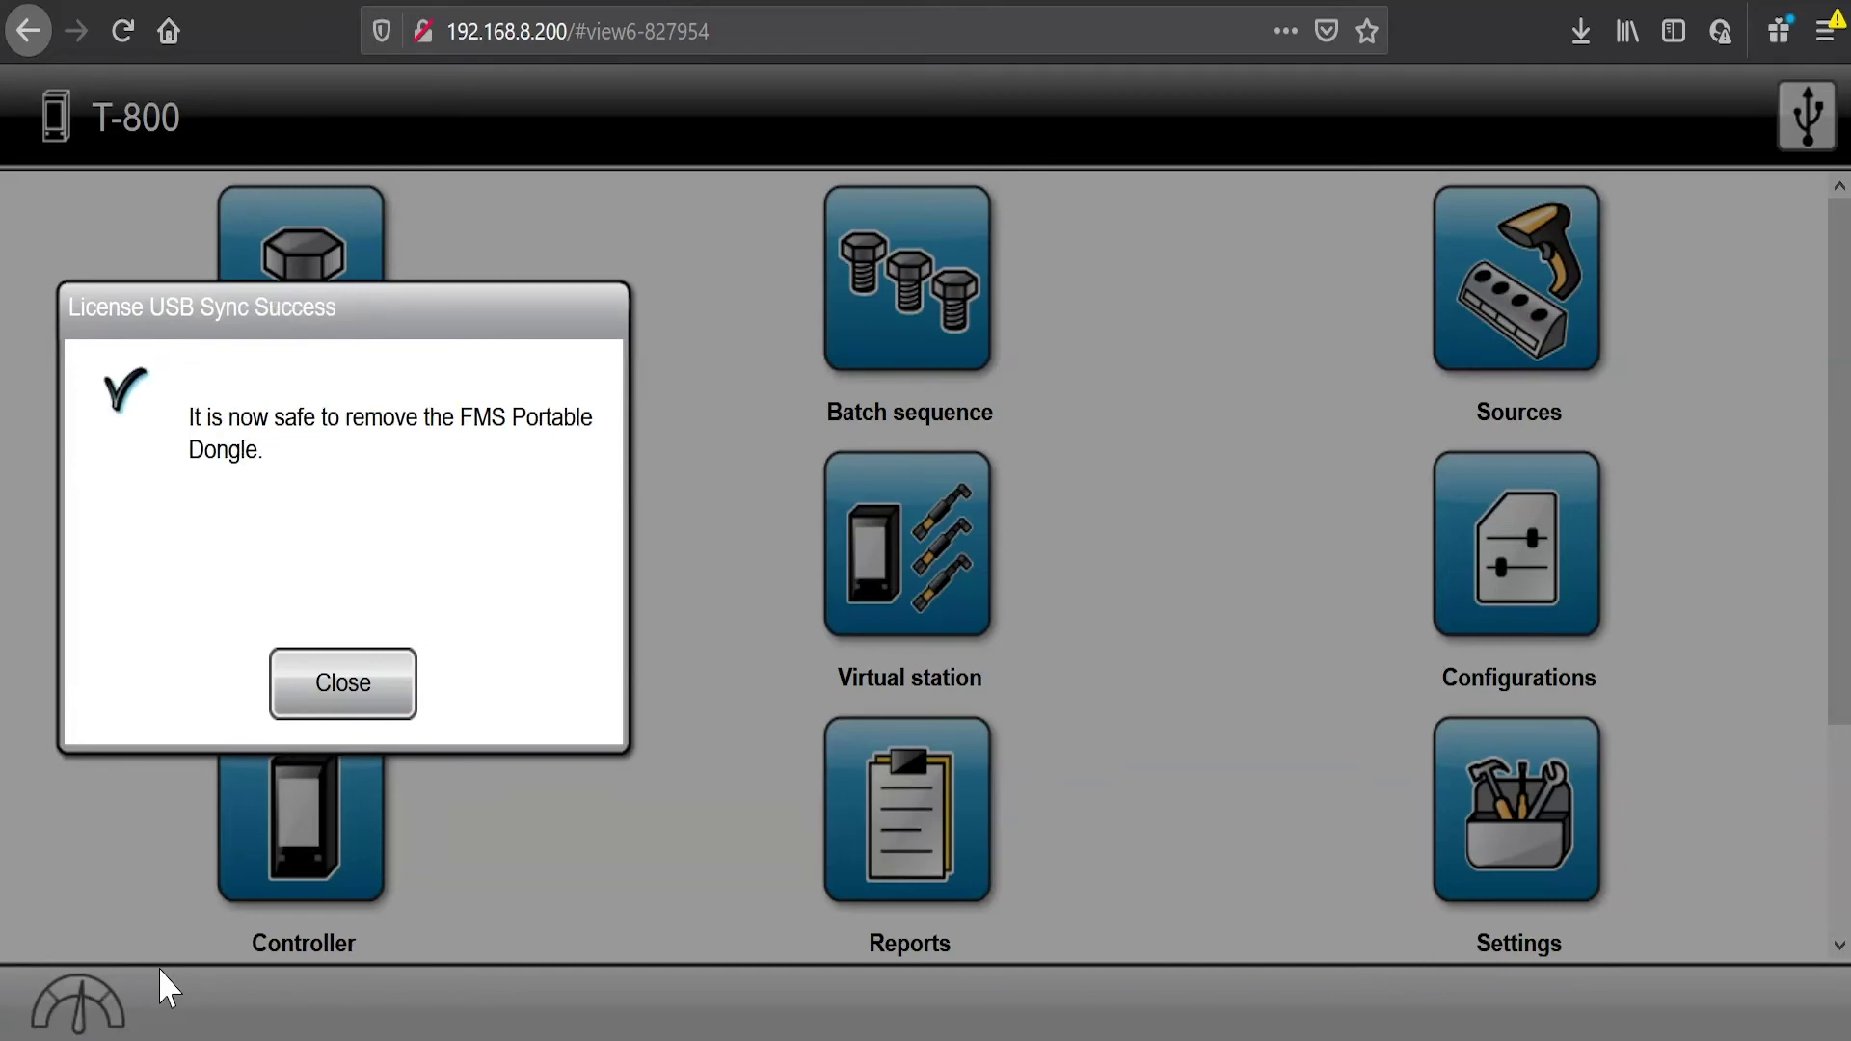
Step: Close the License USB Sync Success notices and the restart-needed controller warning
left_click(364, 704)
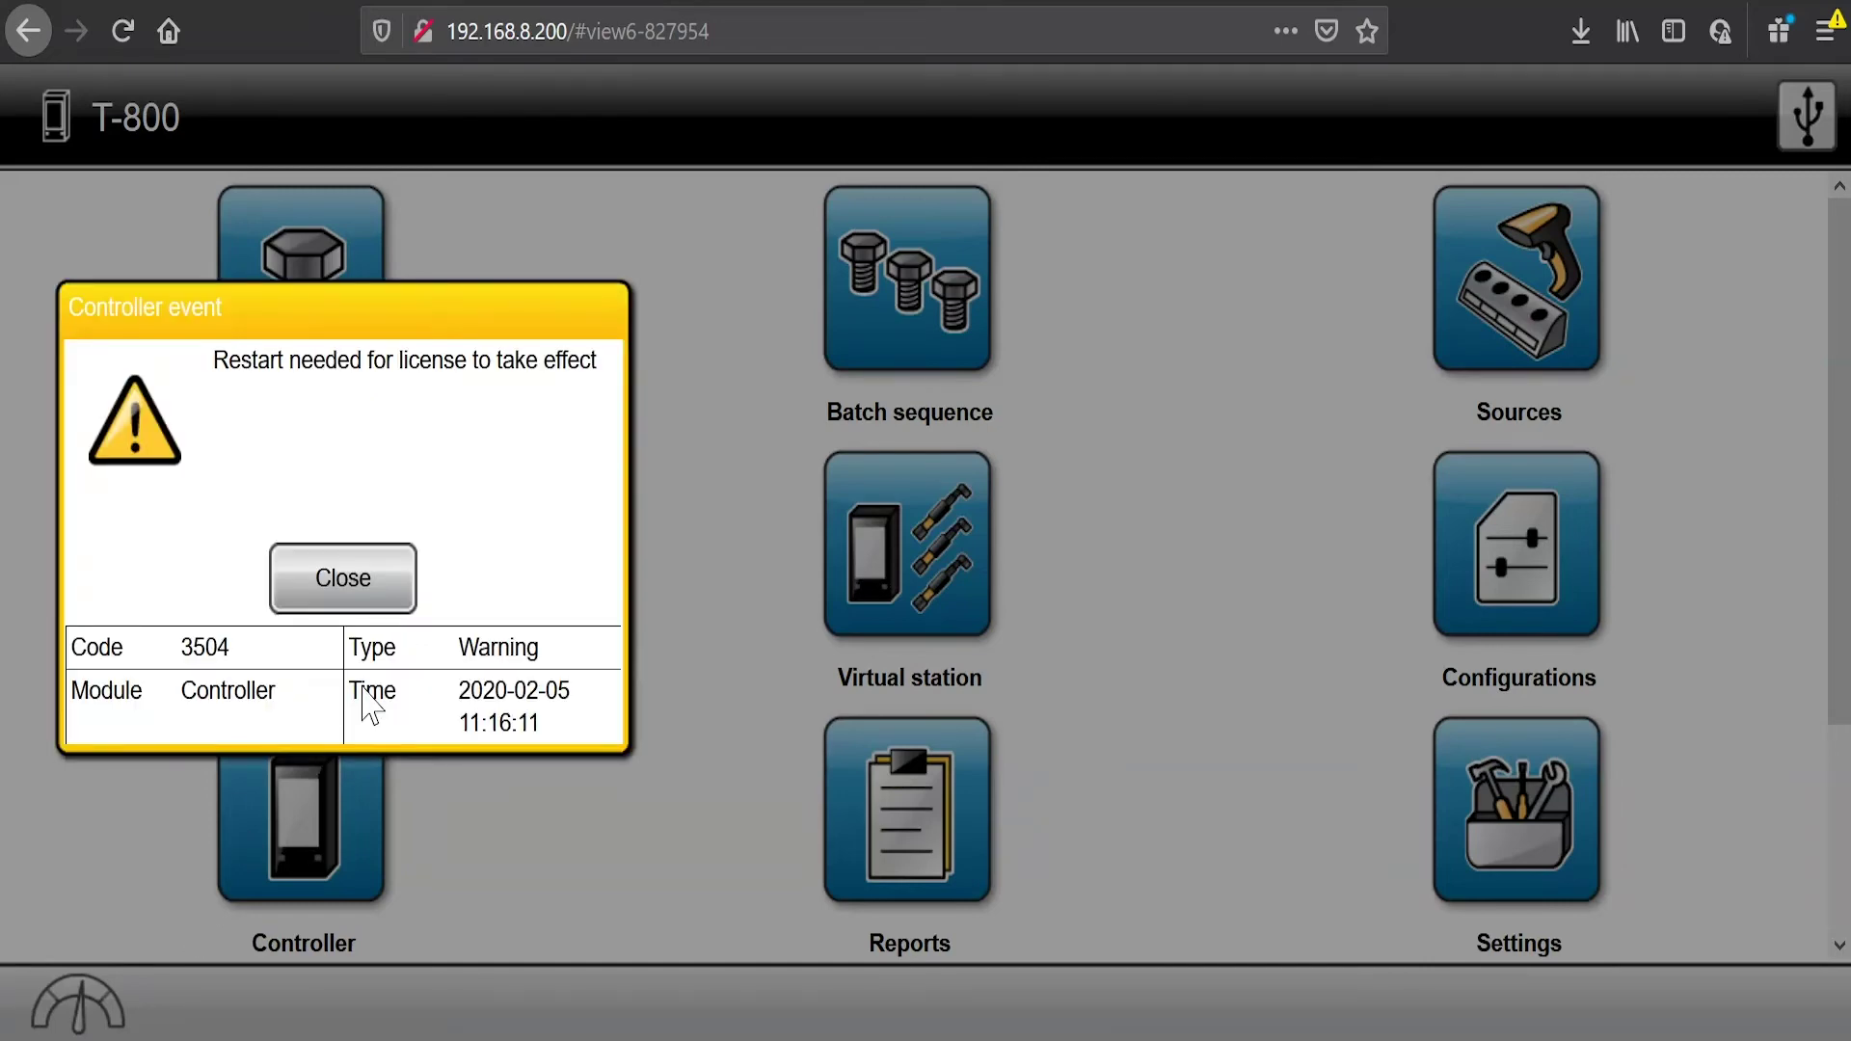
left_click(349, 590)
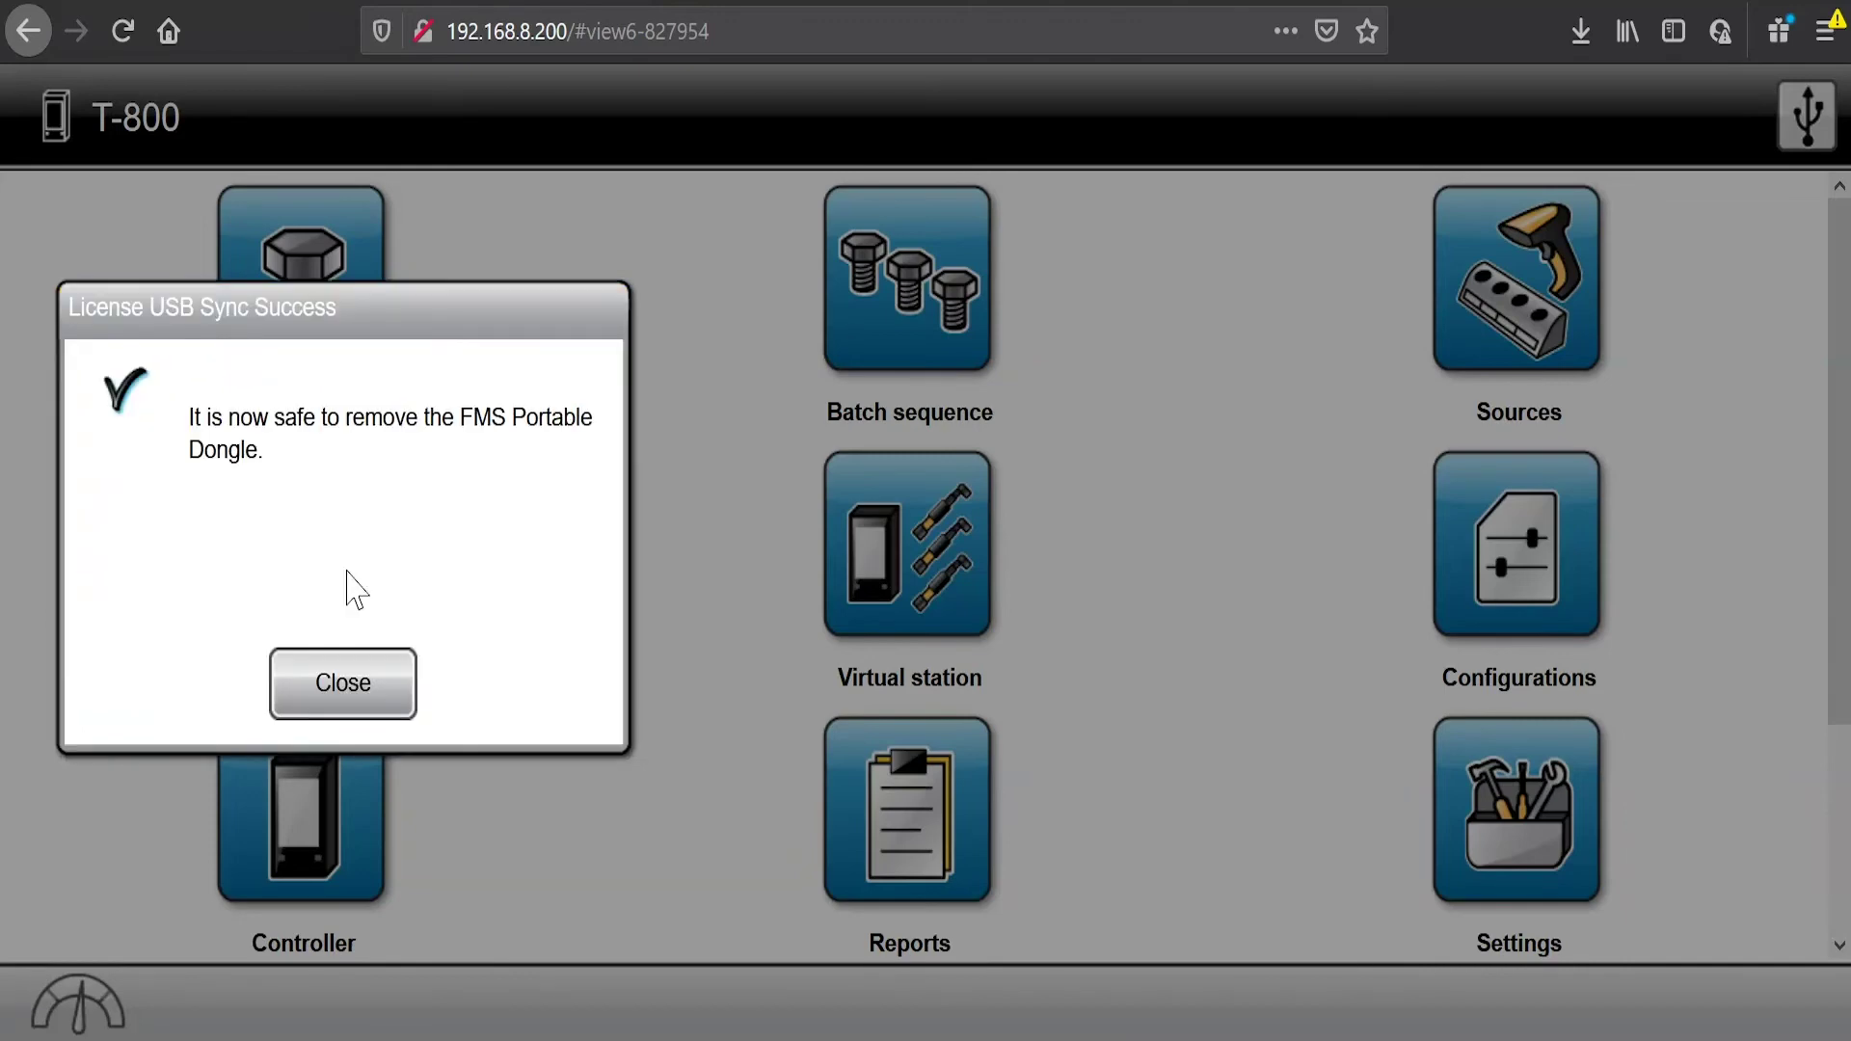
left_click(316, 714)
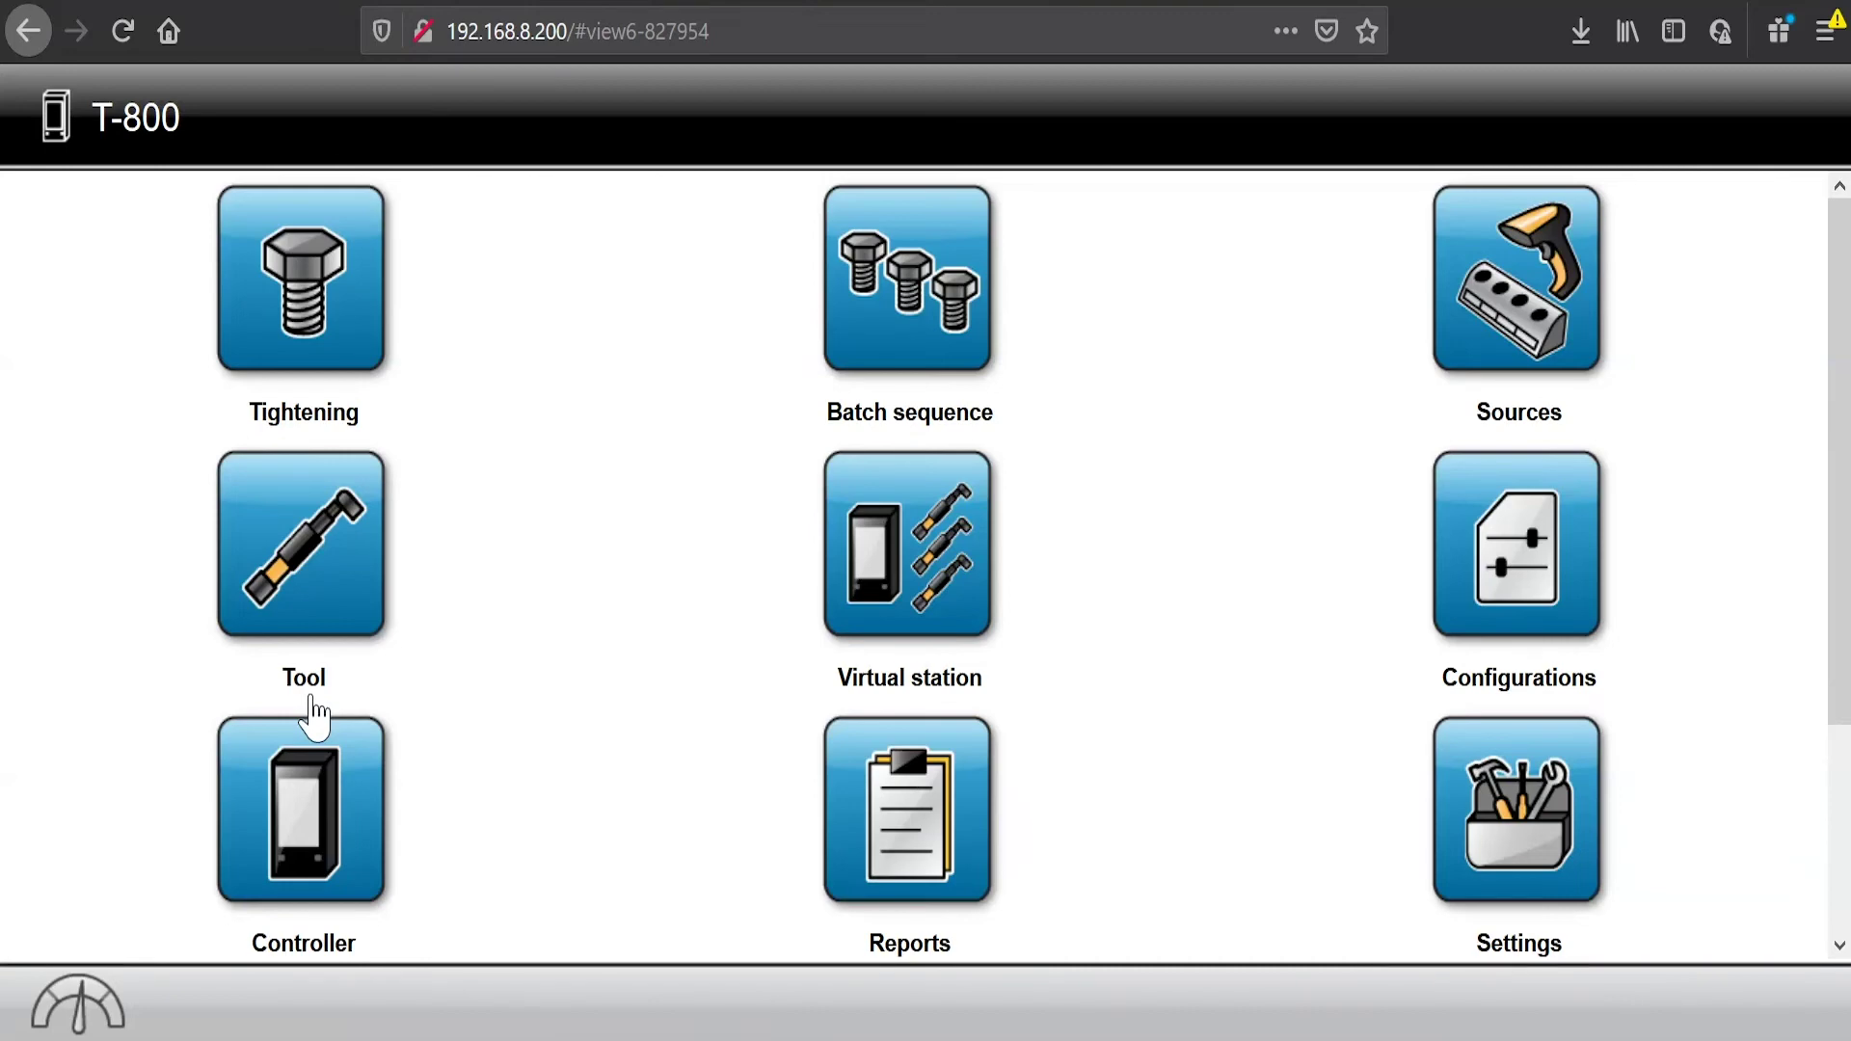
Step: Change Virtual Station 1's license type to Critical Control from the Virtual station tile
left_click(898, 582)
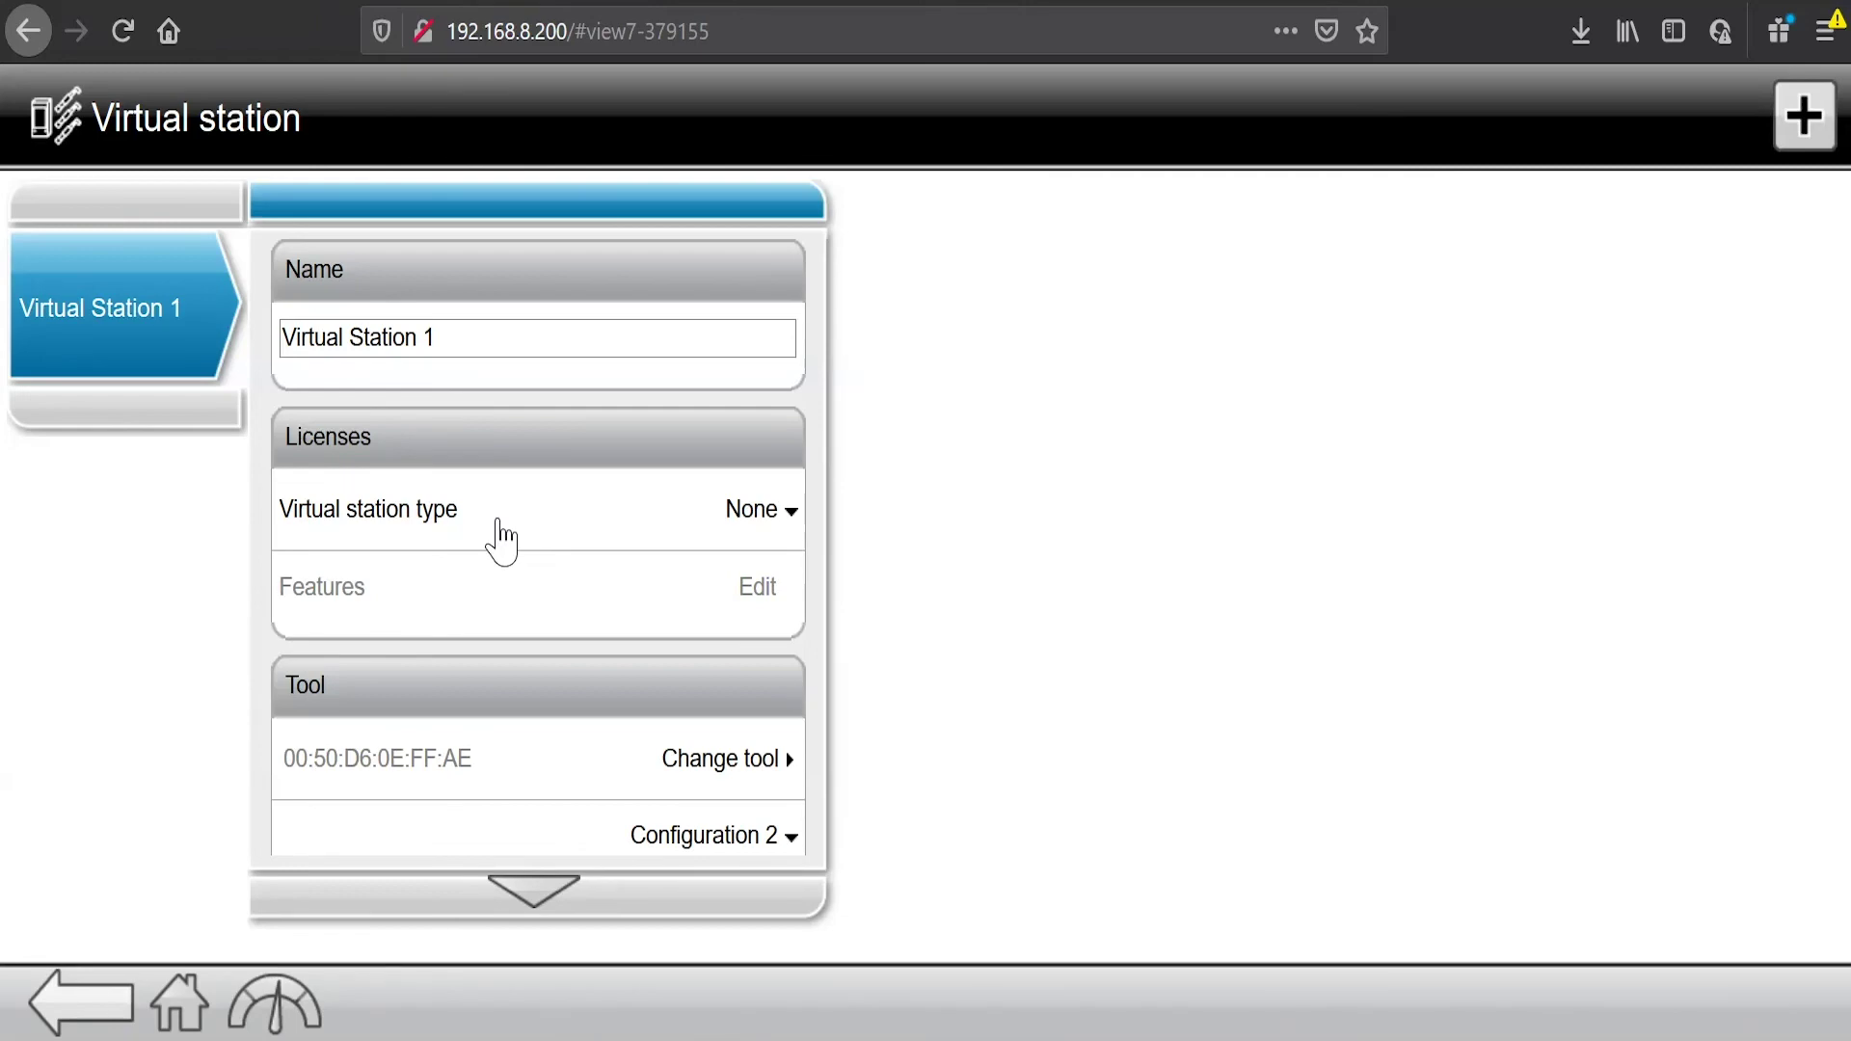
left_click(499, 538)
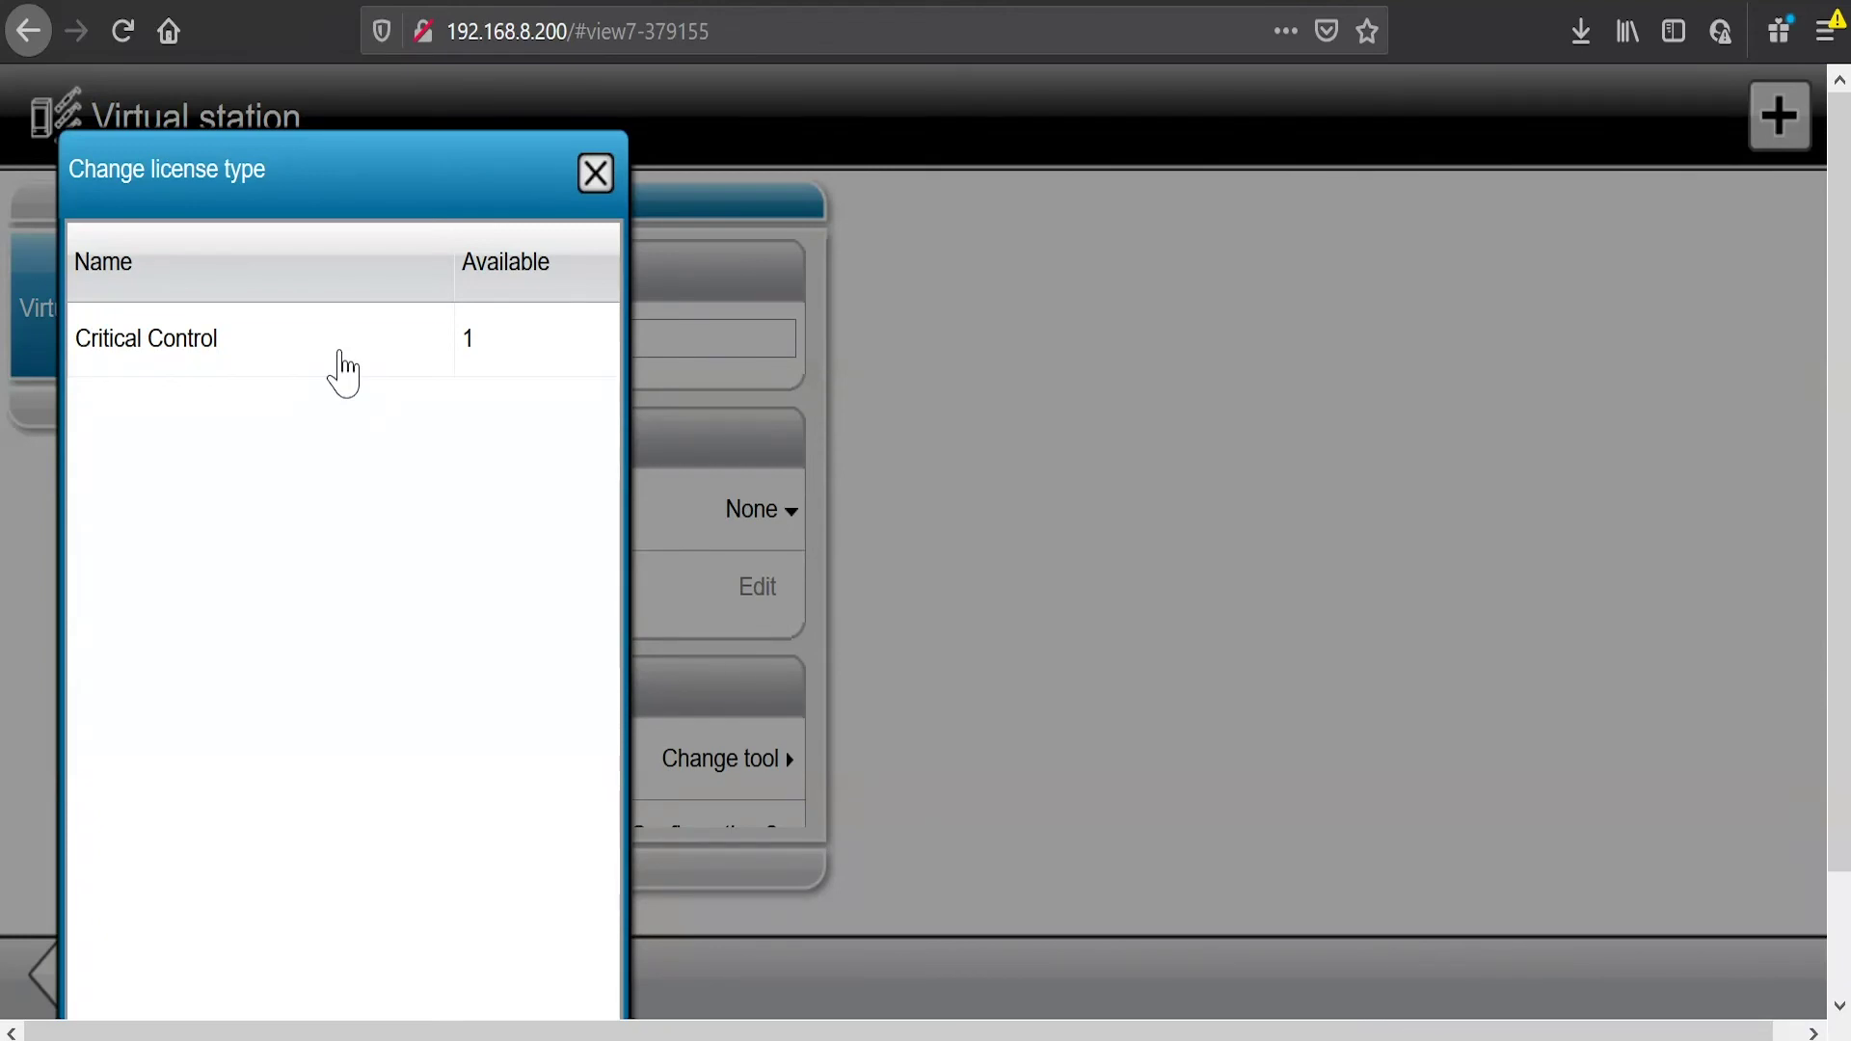
left_click(339, 351)
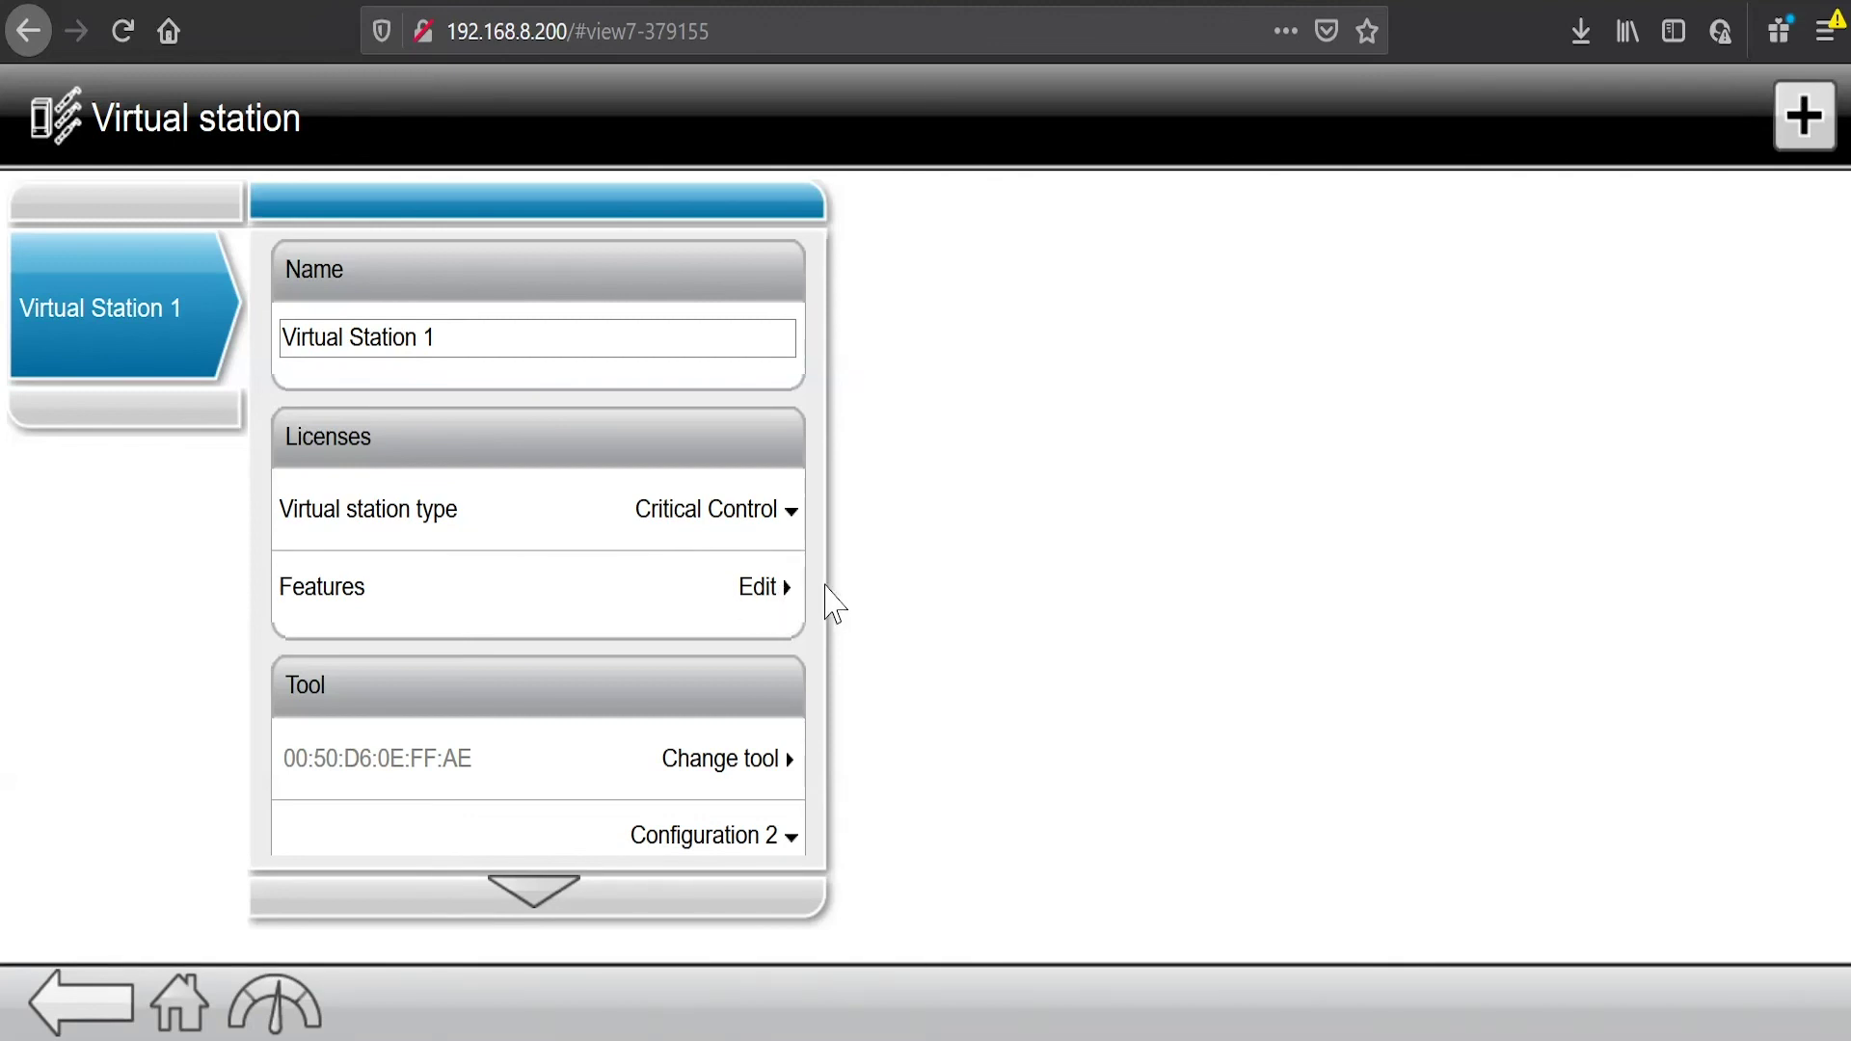
Step: Mark Low Reaction Strategies as in use in Virtual Station 1's feature list
left_click(775, 601)
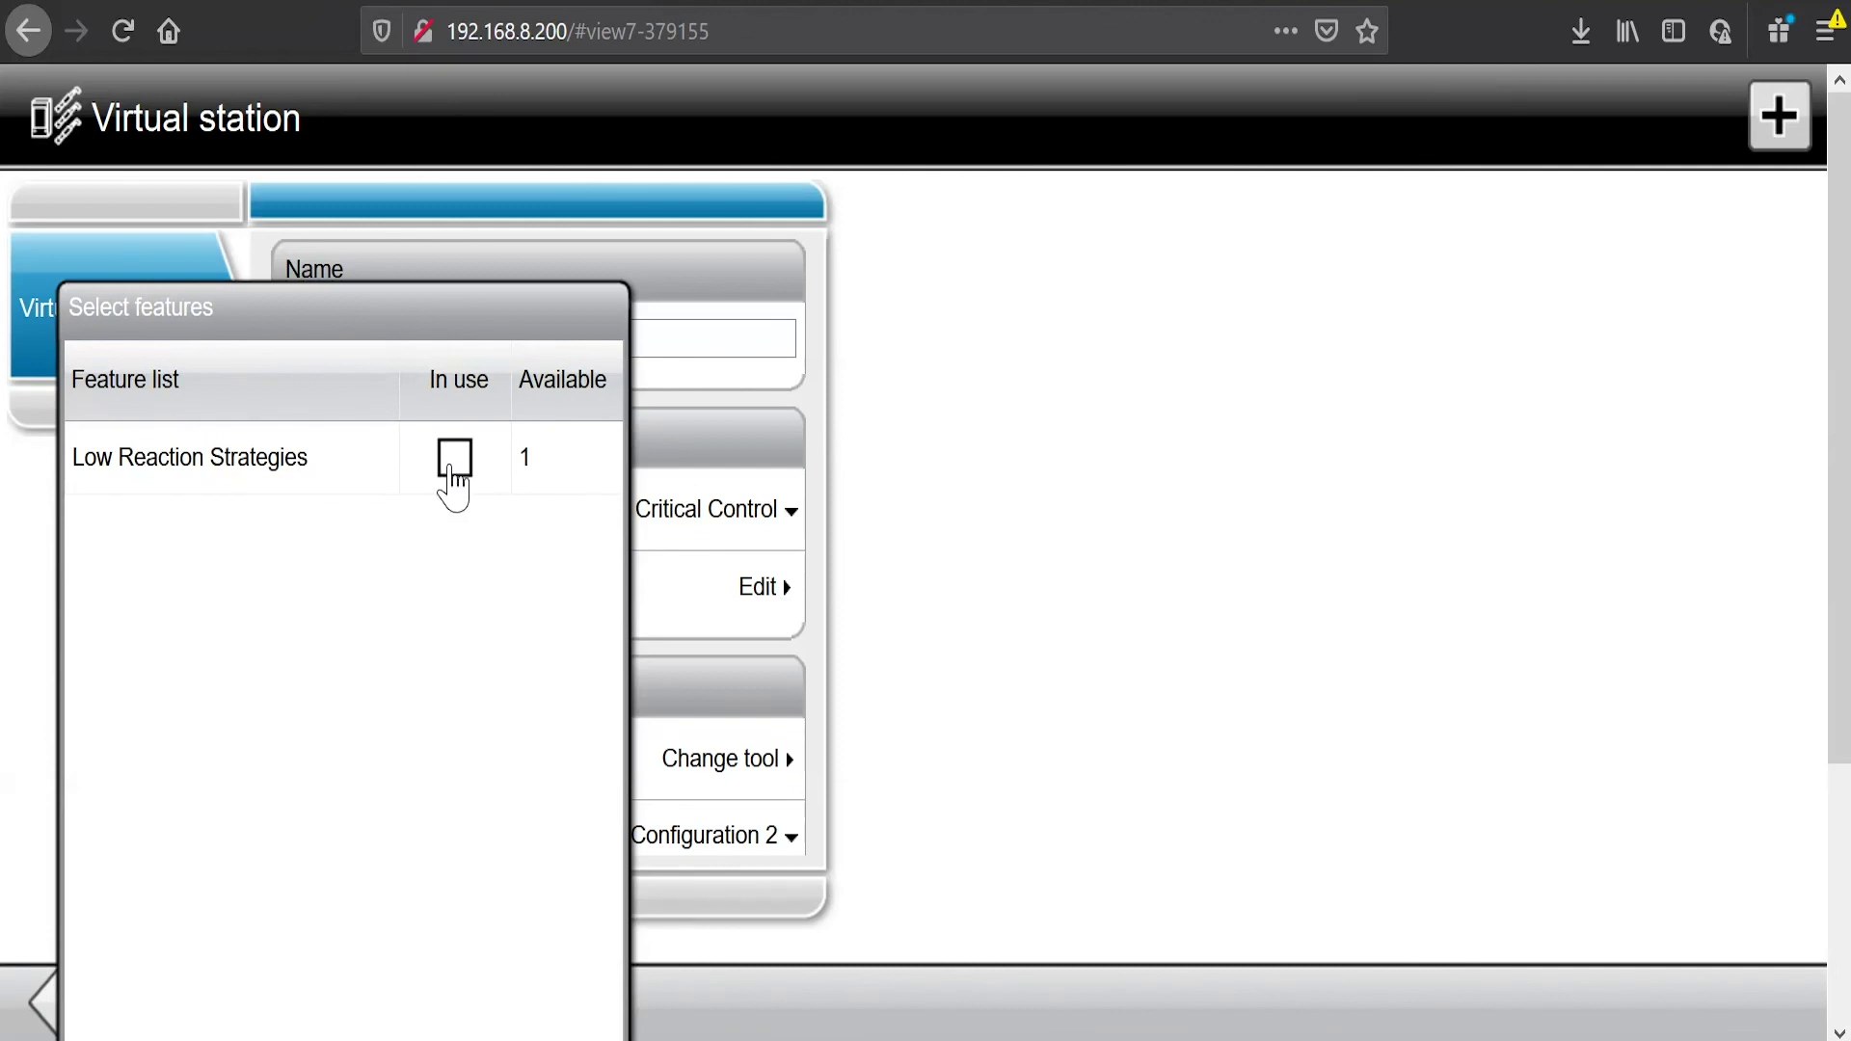
left_click(453, 462)
left_click(979, 750)
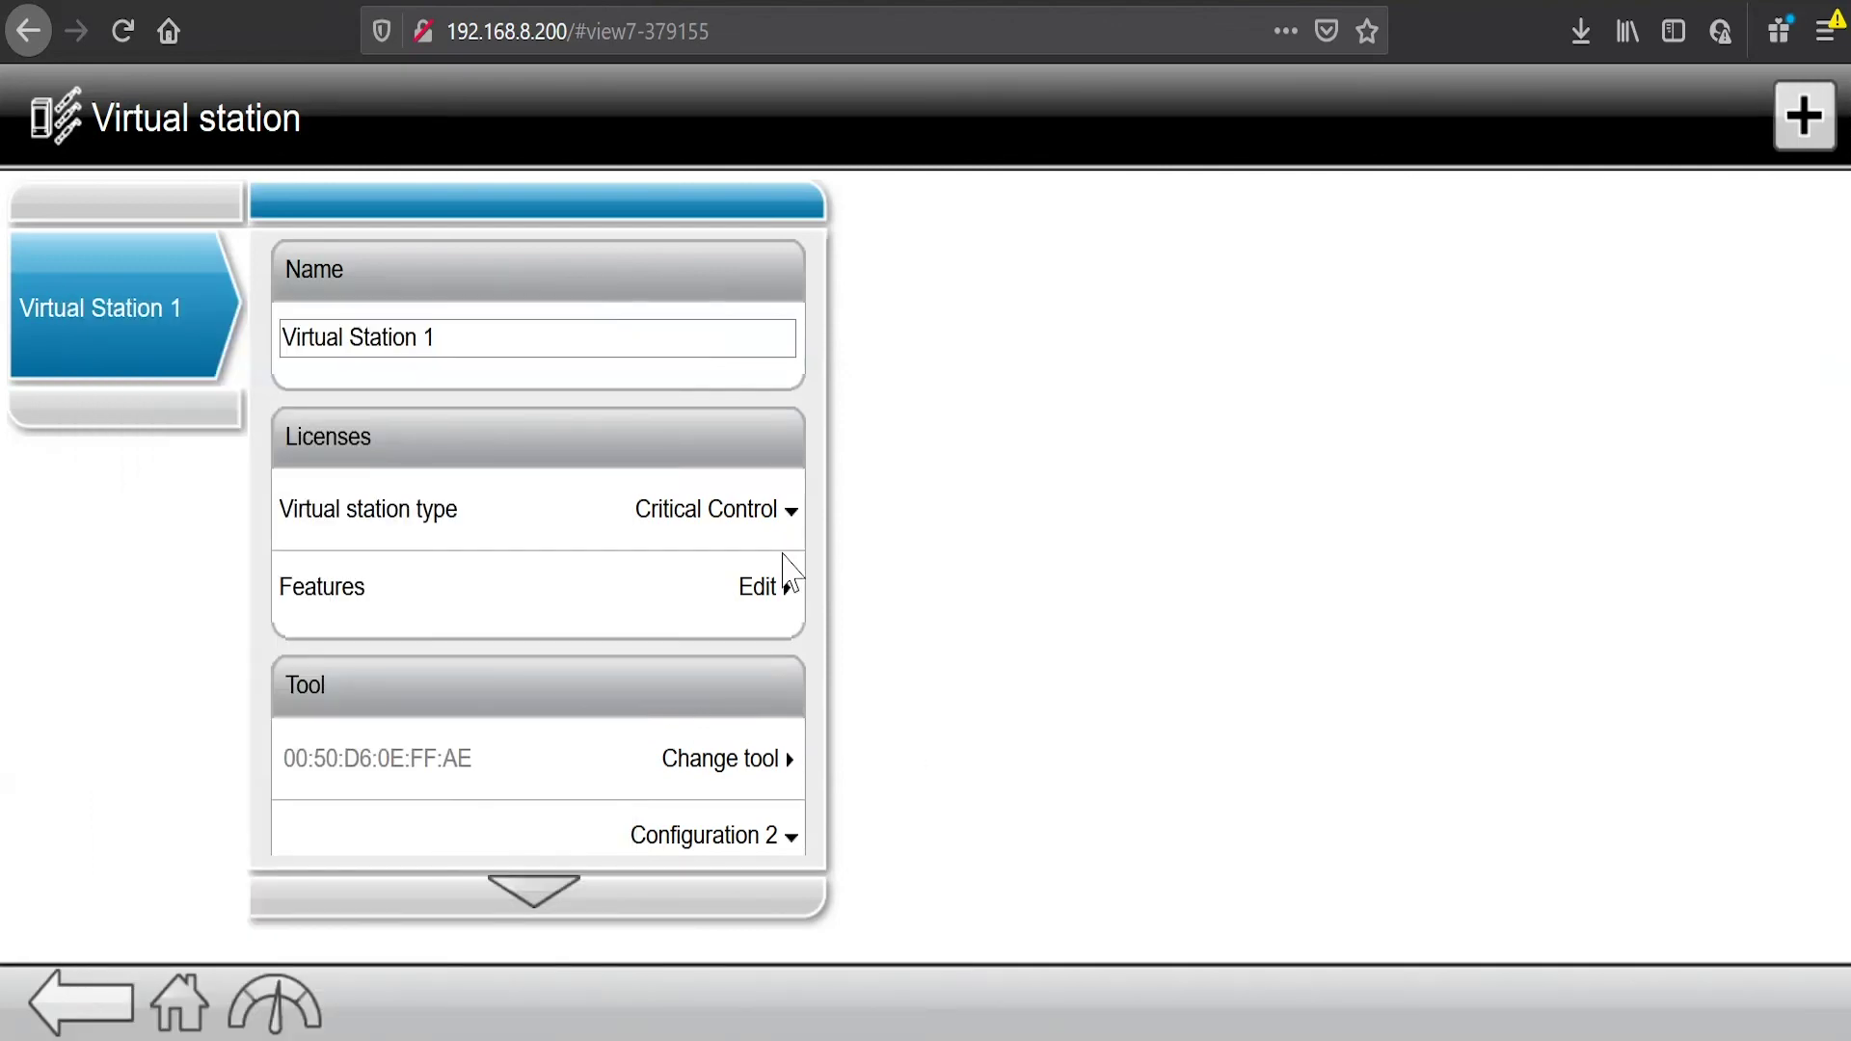